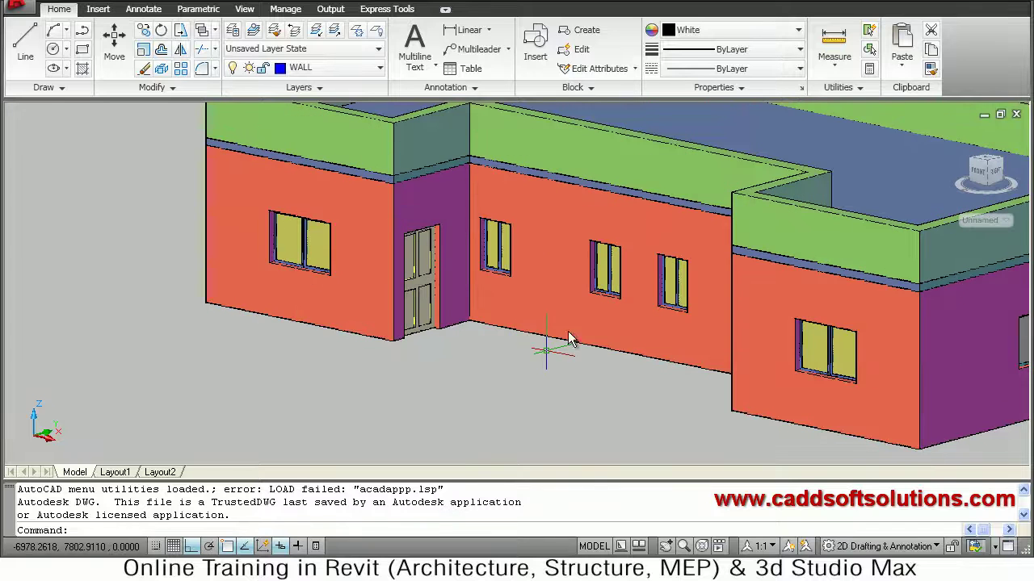
Step: Switch the workspace to 3D Modeling and close the tool palettes
{"action": "left_click", "coordinate": [646, 161]}
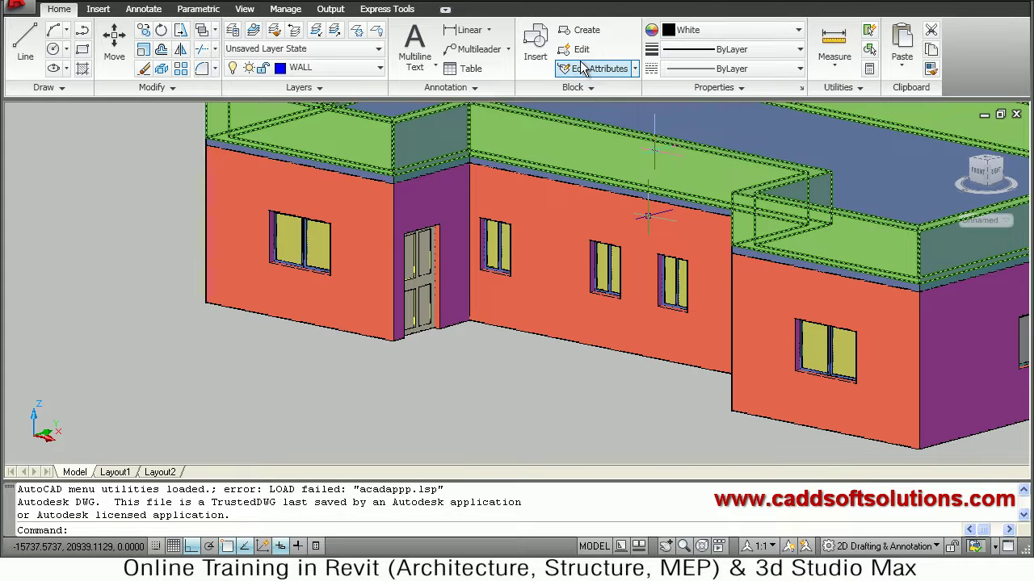
{"action": "key", "text": "Escape"}
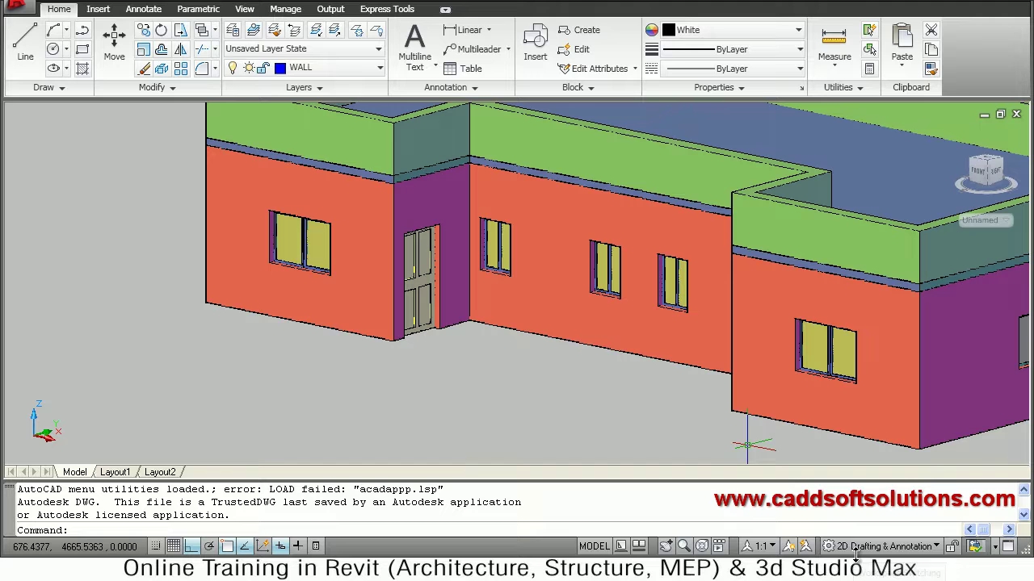
{"action": "left_click", "coordinate": [884, 546]}
{"action": "left_click", "coordinate": [896, 578]}
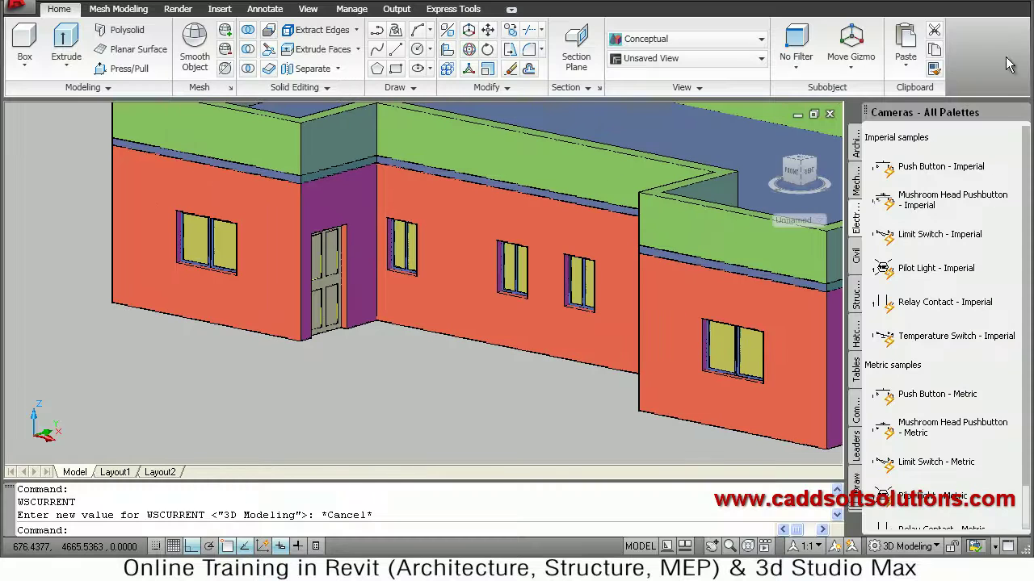
{"action": "left_click", "coordinate": [1005, 114]}
{"action": "left_click", "coordinate": [1020, 113]}
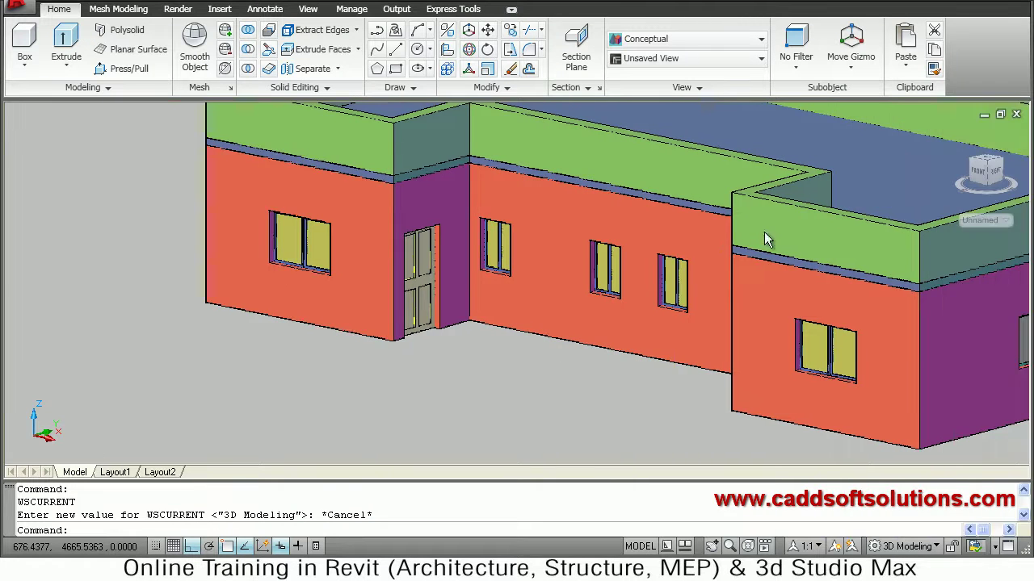
Step: Draw a rectangle in Top view that encloses the whole building with a small margin on every side
{"action": "left_click", "coordinate": [648, 58]}
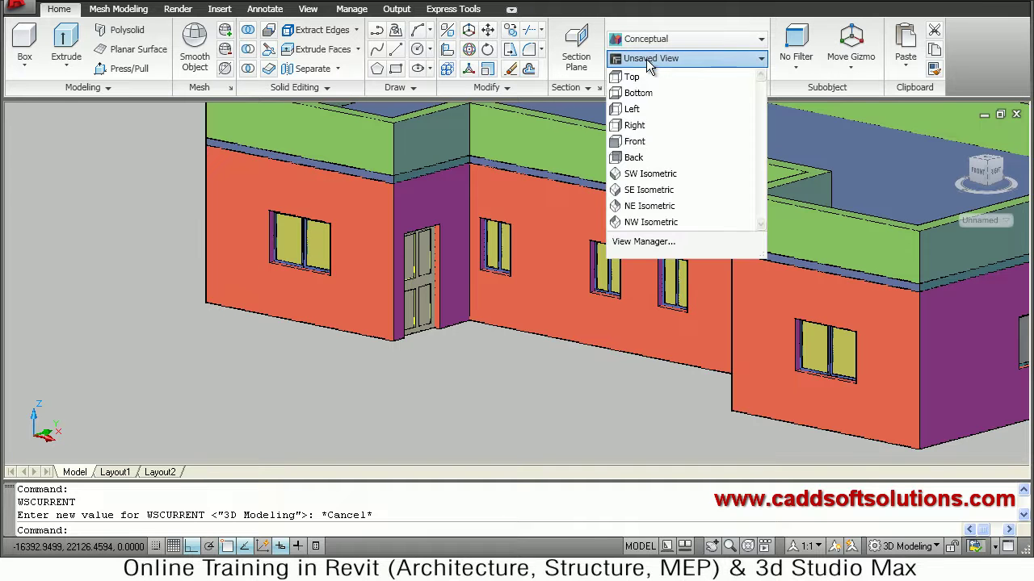
{"action": "left_click", "coordinate": [629, 78]}
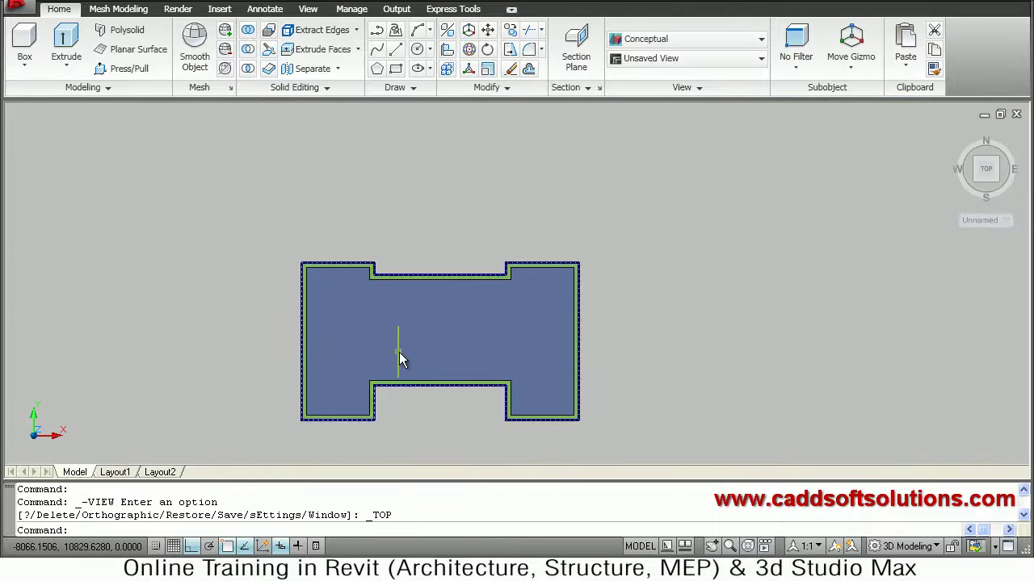
{"action": "middle_click_drag", "start_coordinate": [398, 349], "coordinate": [435, 279]}
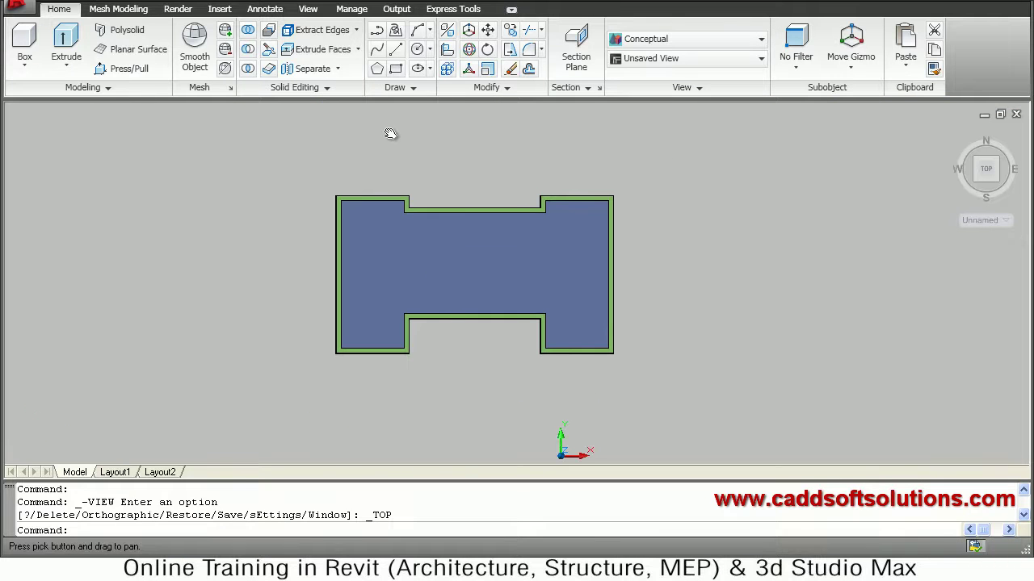
{"action": "left_click", "coordinate": [397, 70]}
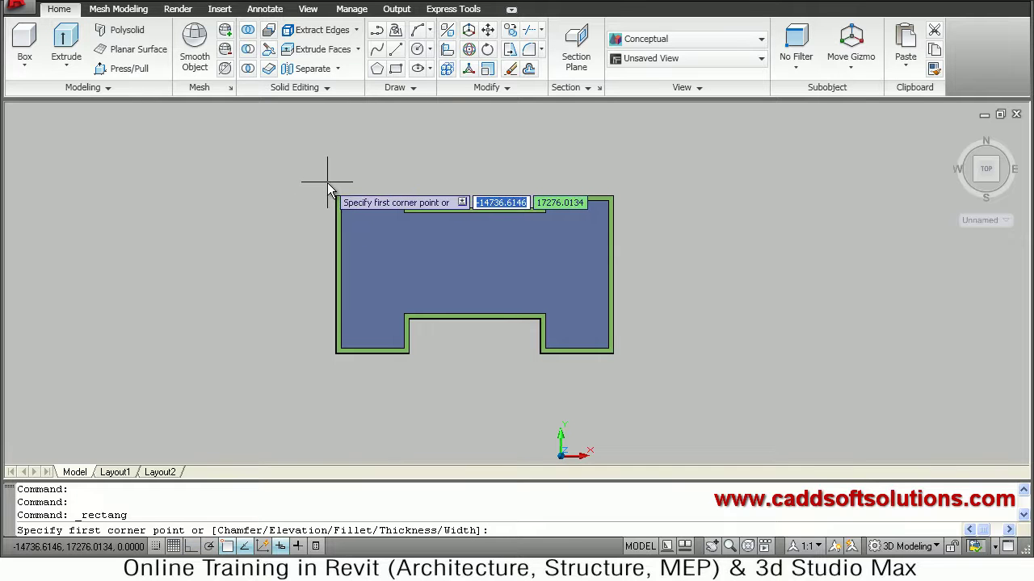
{"action": "left_click", "coordinate": [327, 183]}
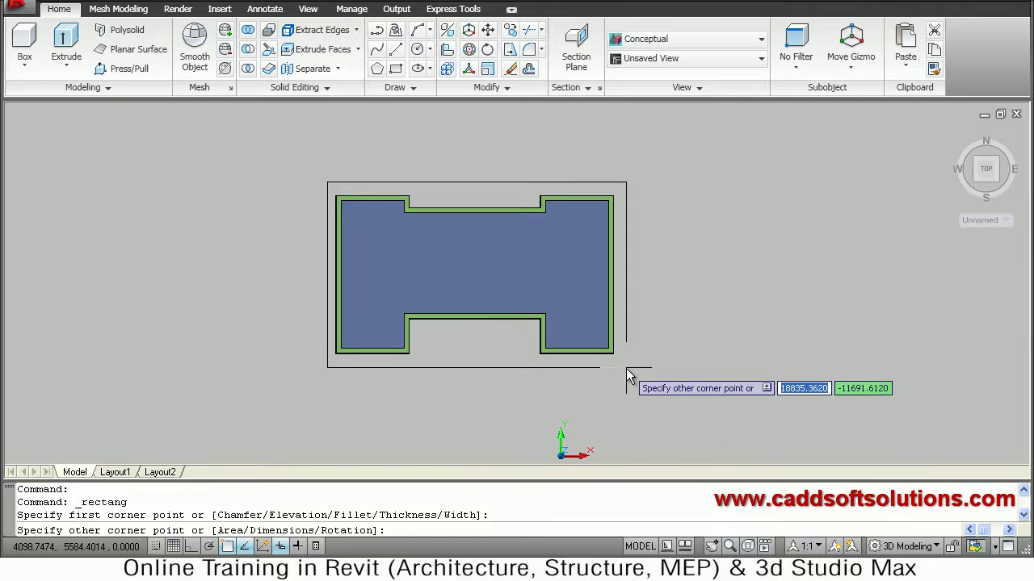
{"action": "left_click", "coordinate": [626, 368]}
{"action": "key", "text": "F8"}
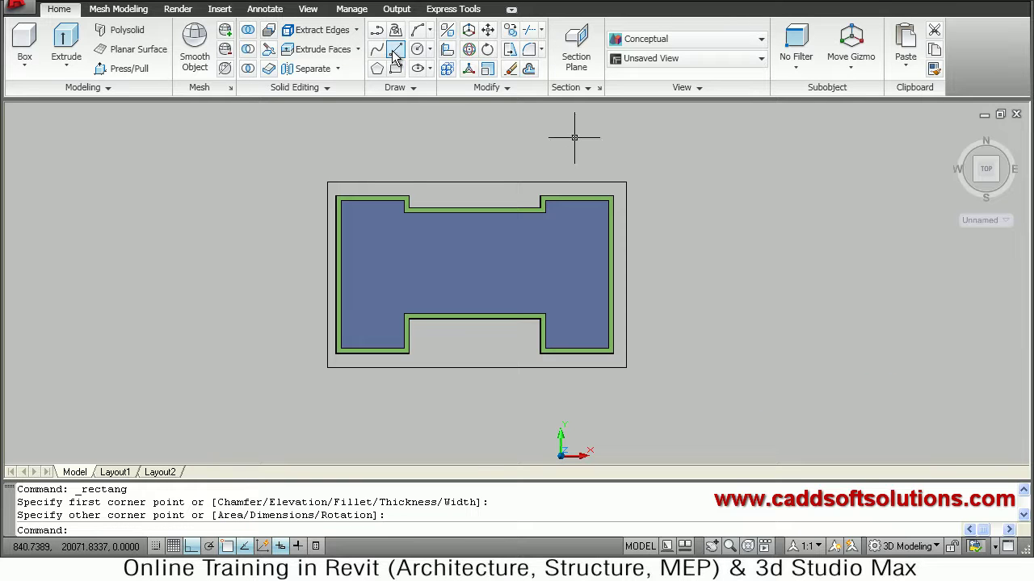
Step: Show the model in SE Isometric view and extrude the rectangle around the building downward by 1050 as a plinth
{"action": "left_click", "coordinate": [703, 58]}
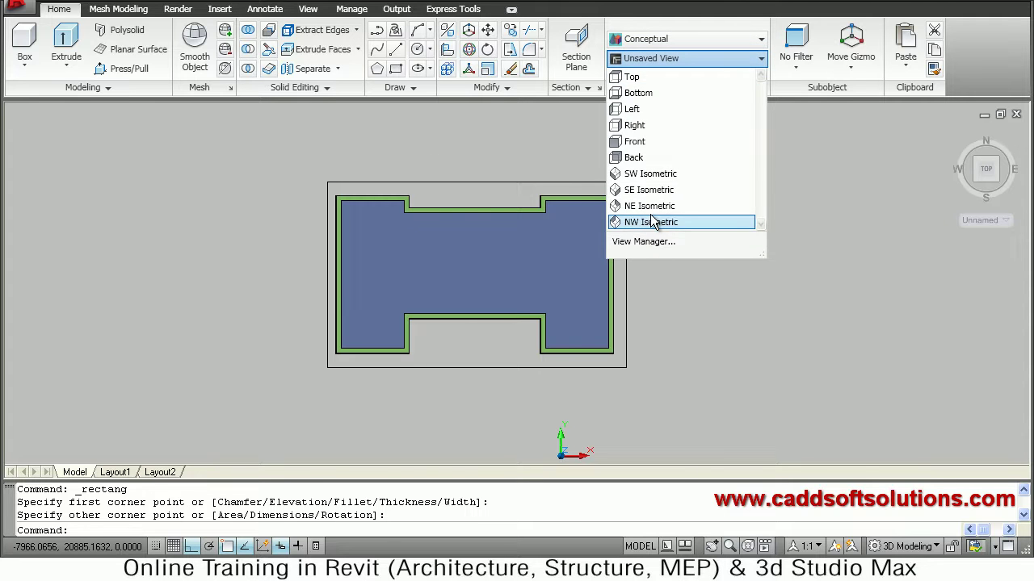
{"action": "left_click", "coordinate": [650, 191]}
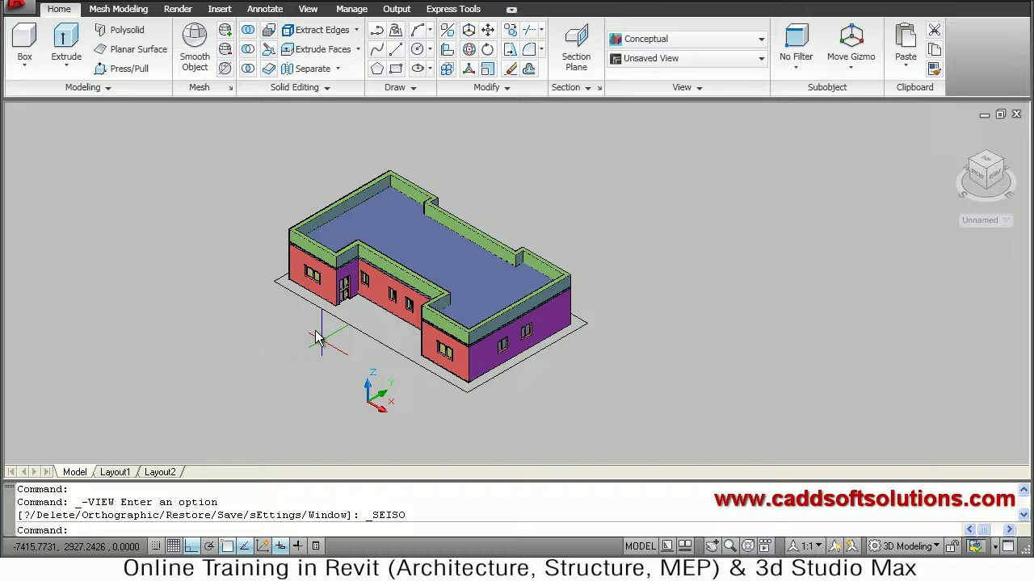
{"action": "scroll", "coordinate": [315, 331], "scroll_direction": "up", "scroll_amount": 4}
{"action": "middle_click_drag", "start_coordinate": [389, 339], "coordinate": [404, 328]}
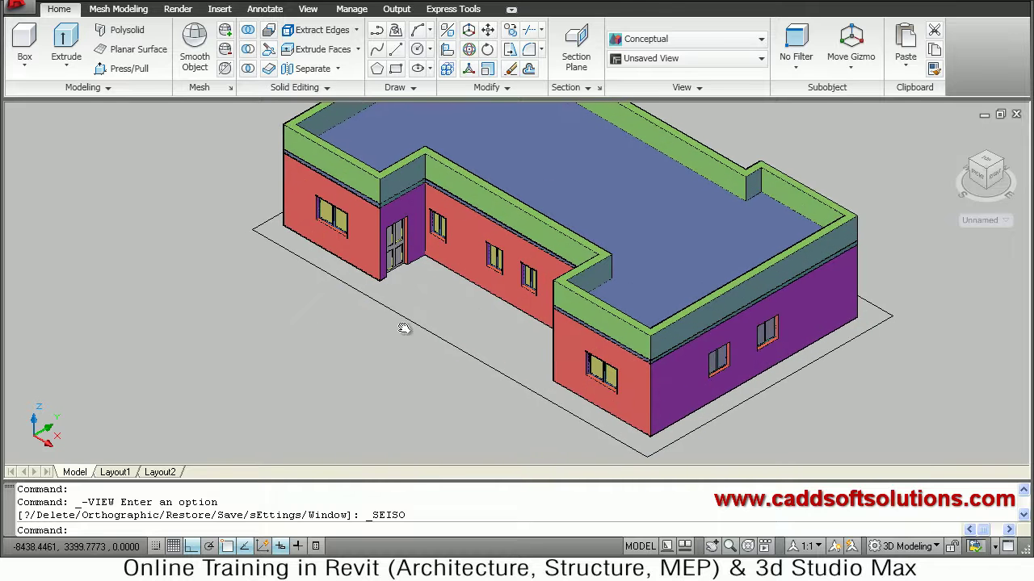
{"action": "left_click", "coordinate": [76, 49]}
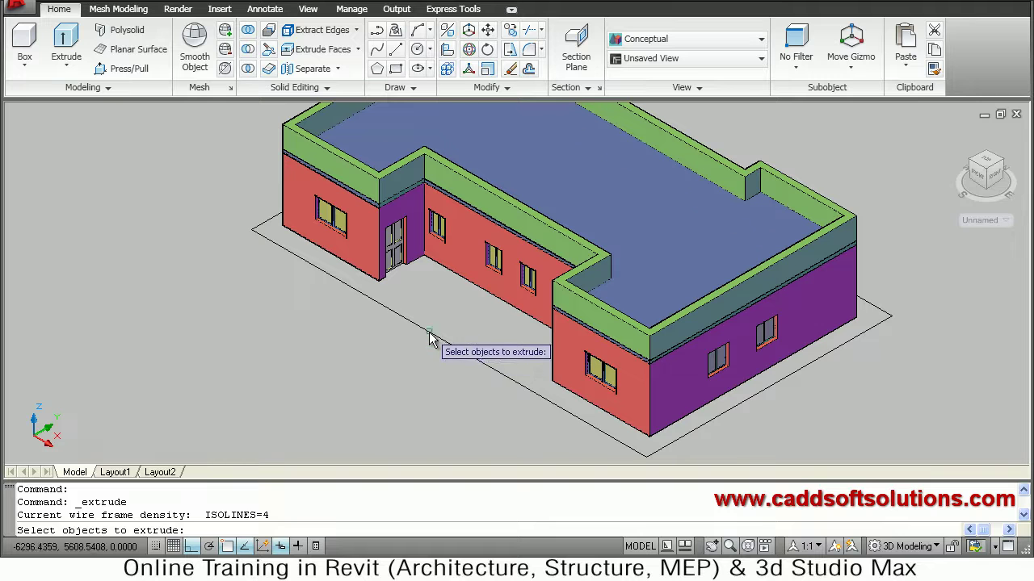
{"action": "left_click", "coordinate": [431, 340]}
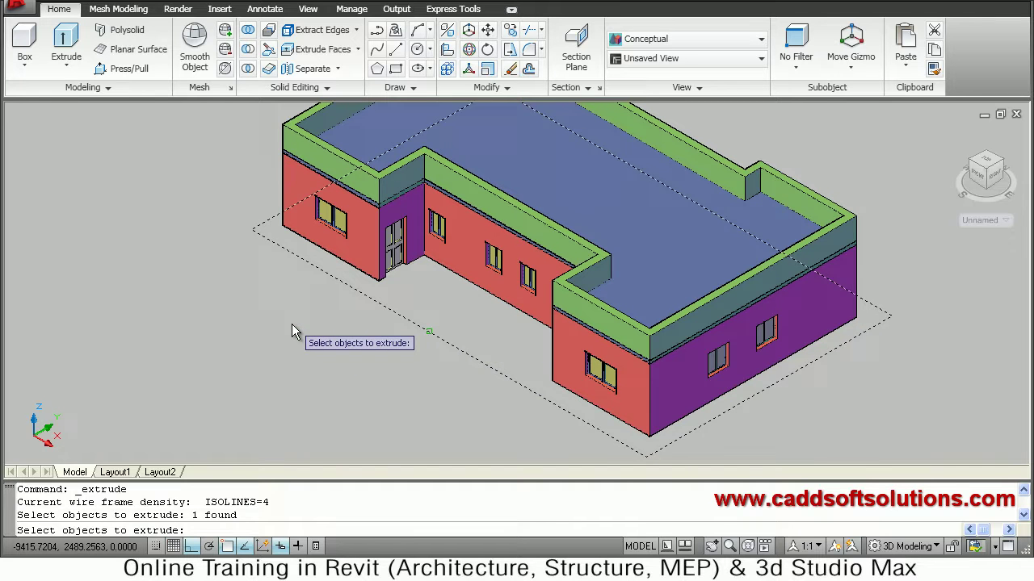
{"action": "key", "text": "Return"}
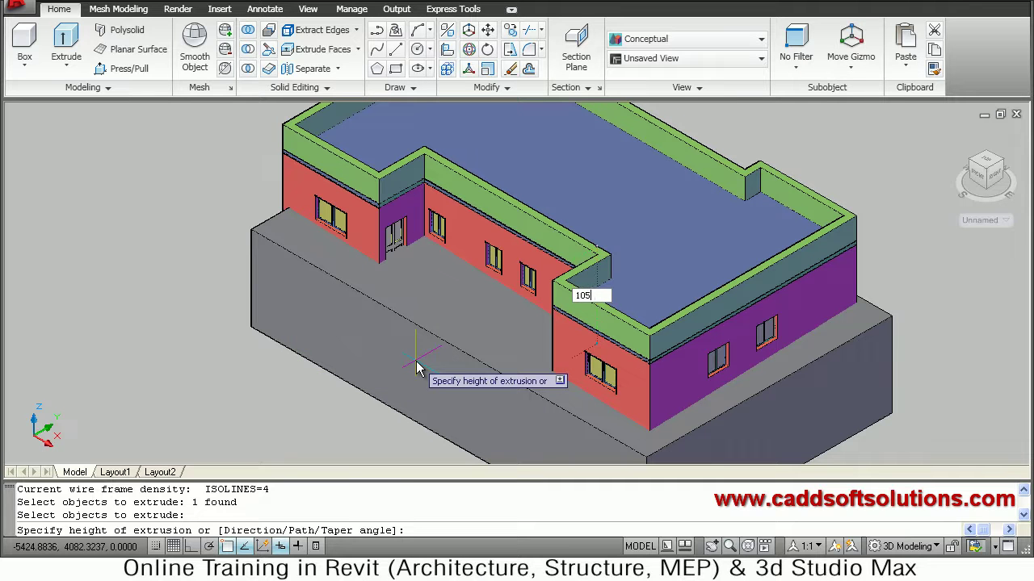
{"action": "type", "text": "1050"}
{"action": "key", "text": "Return"}
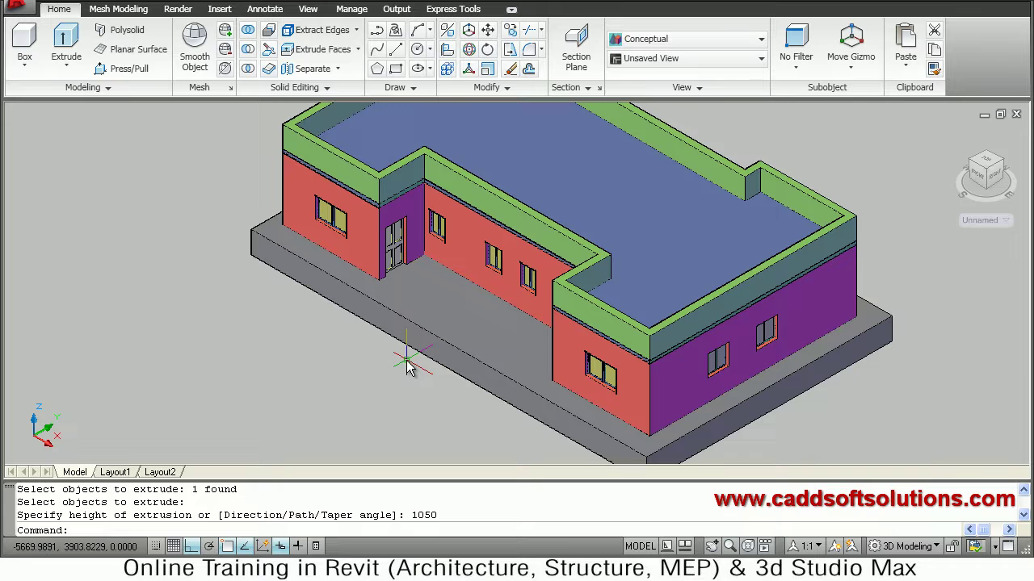
Step: Set the user coordinate system to the Front orientation
{"action": "scroll", "coordinate": [398, 371], "scroll_direction": "up", "scroll_amount": 2}
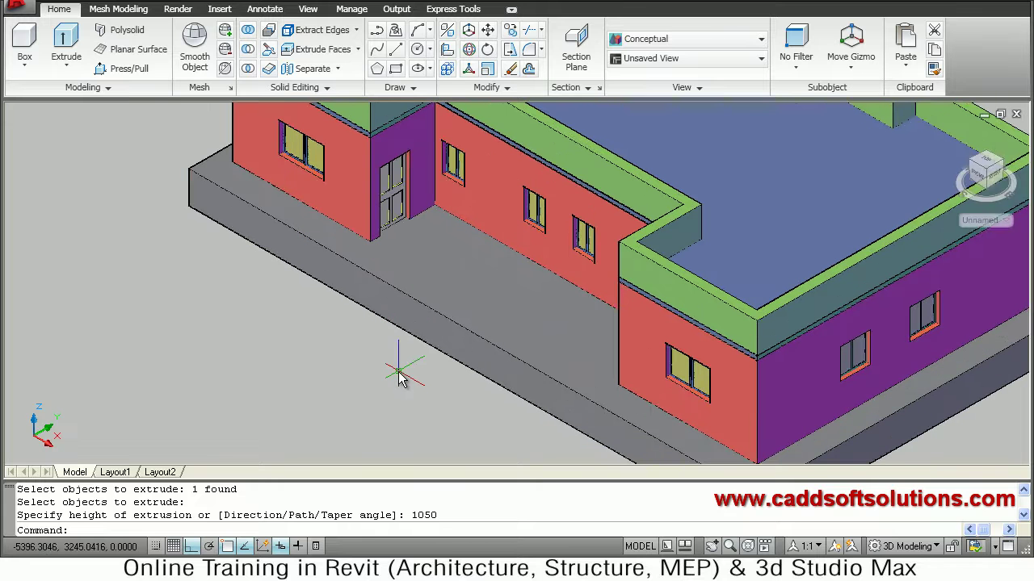
{"action": "left_click", "coordinate": [420, 346]}
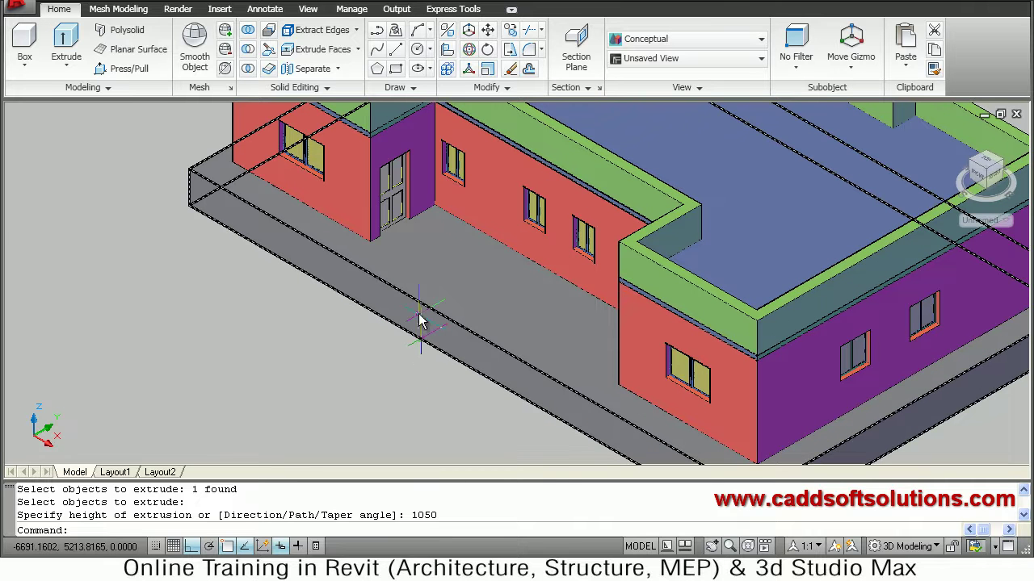
{"action": "left_click", "coordinate": [391, 125]}
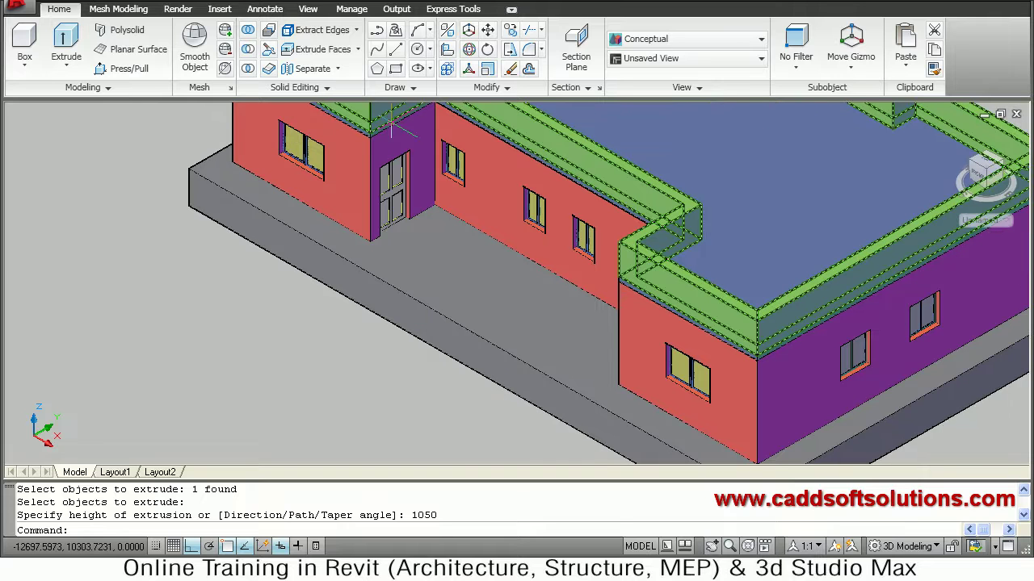
{"action": "left_click", "coordinate": [308, 9]}
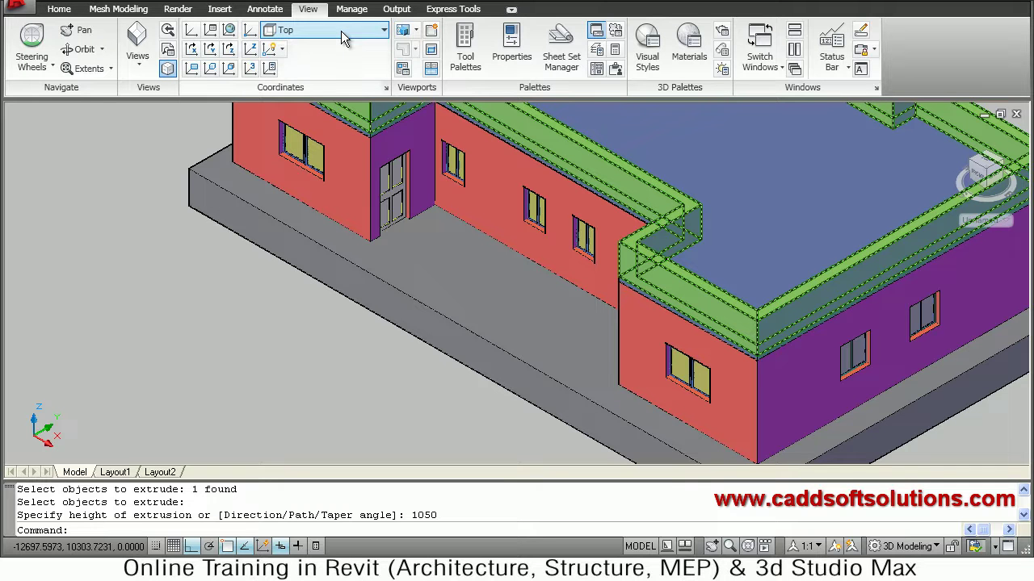
{"action": "left_click", "coordinate": [341, 31]}
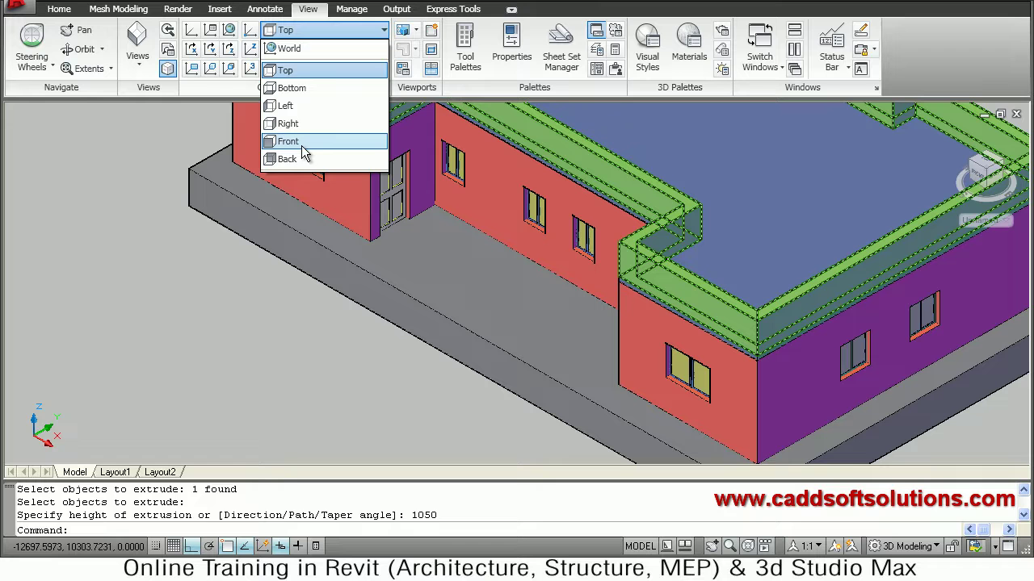
{"action": "left_click", "coordinate": [289, 141]}
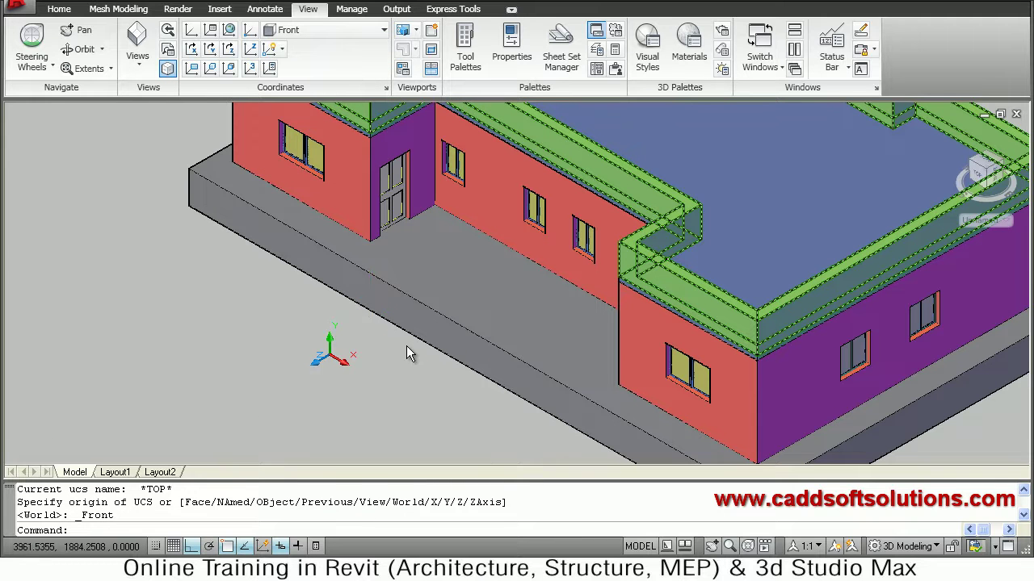
Step: Draw a vertical line on the plinth's front face from its upper edge down to its lower edge
{"action": "scroll", "coordinate": [406, 345], "scroll_direction": "up", "scroll_amount": 2}
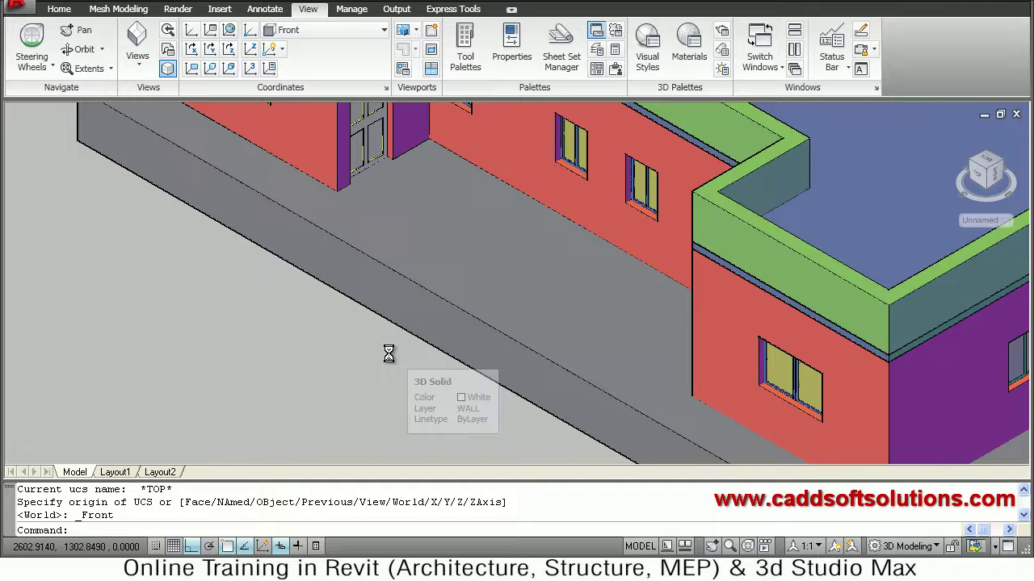
{"action": "scroll", "coordinate": [390, 354], "scroll_direction": "up", "scroll_amount": 2}
{"action": "key", "text": "Return"}
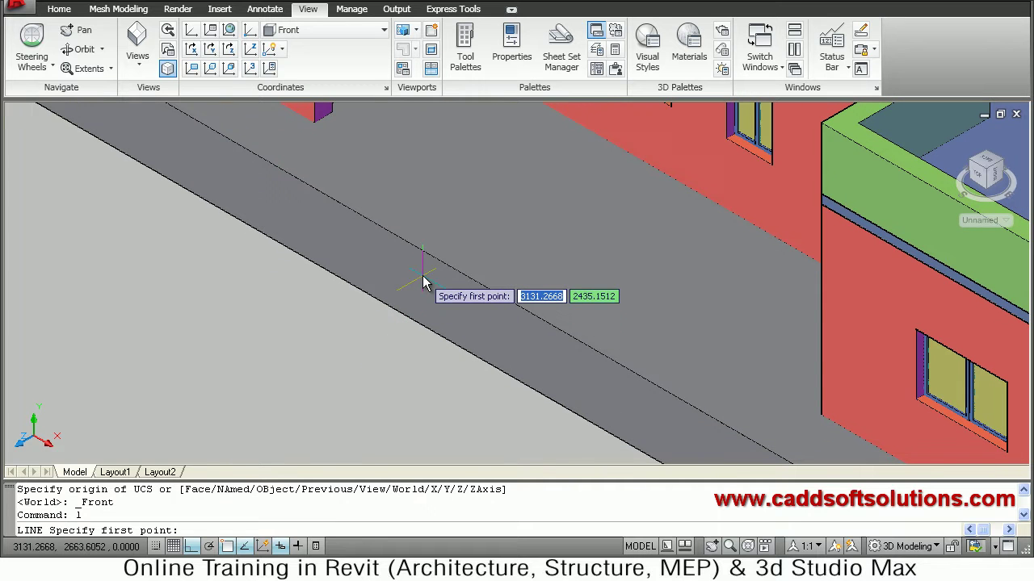
{"action": "left_click", "coordinate": [520, 308]}
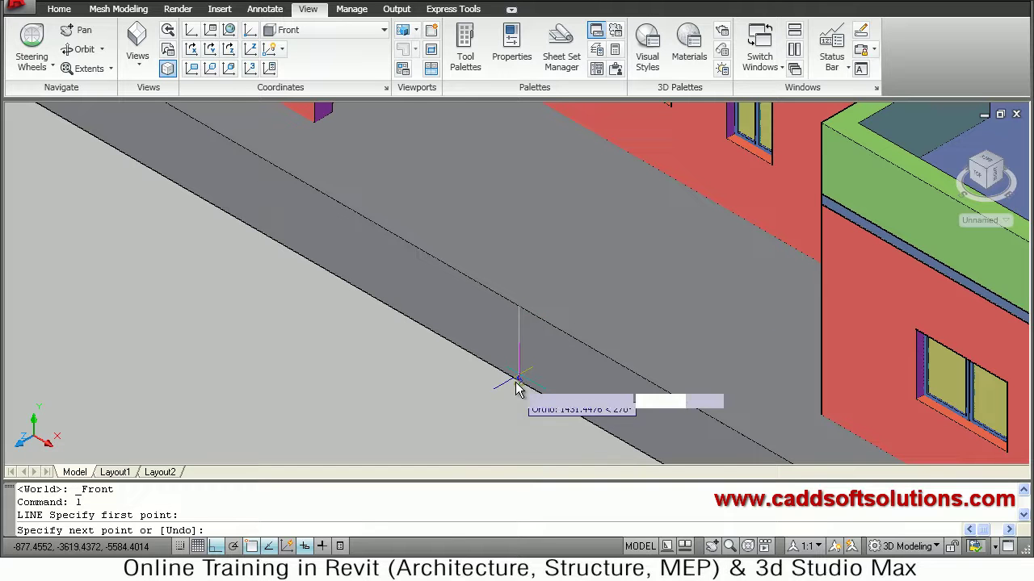
{"action": "left_click", "coordinate": [515, 381]}
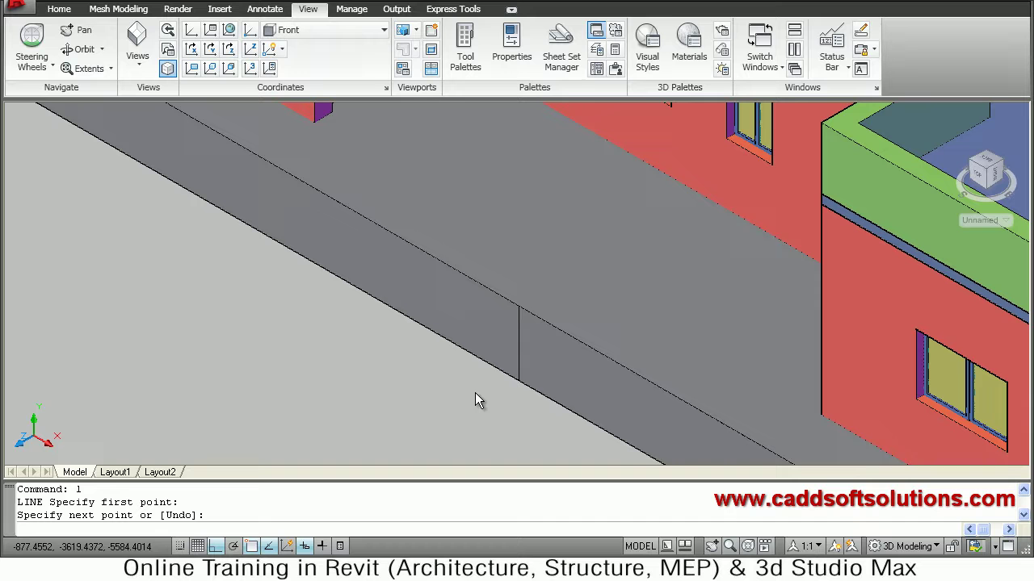
{"action": "key", "text": "Return"}
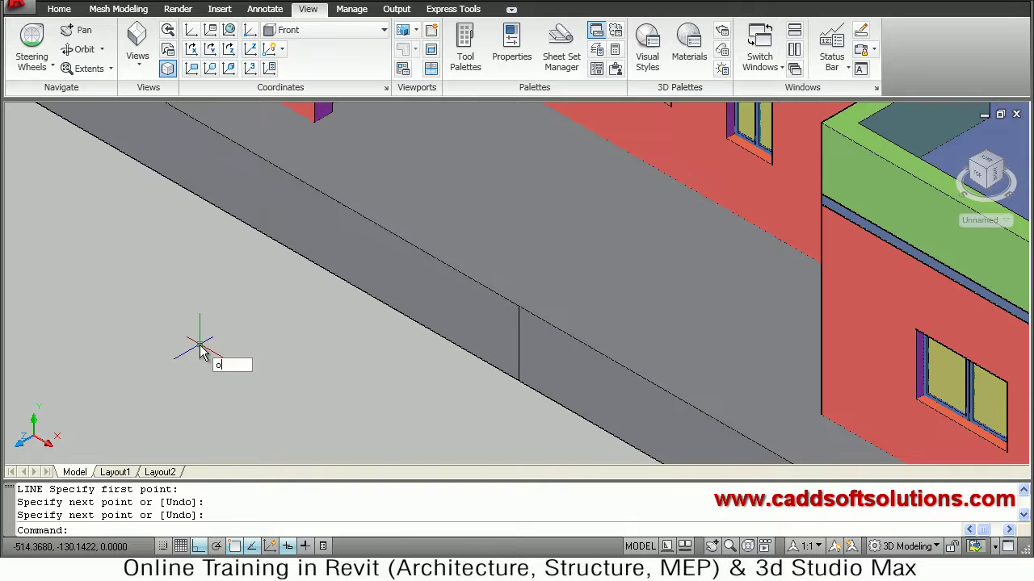
Step: Offset the vertical line on the plinth's front face by 1000 toward the entrance door side
{"action": "type", "text": "o"}
{"action": "key", "text": "Return"}
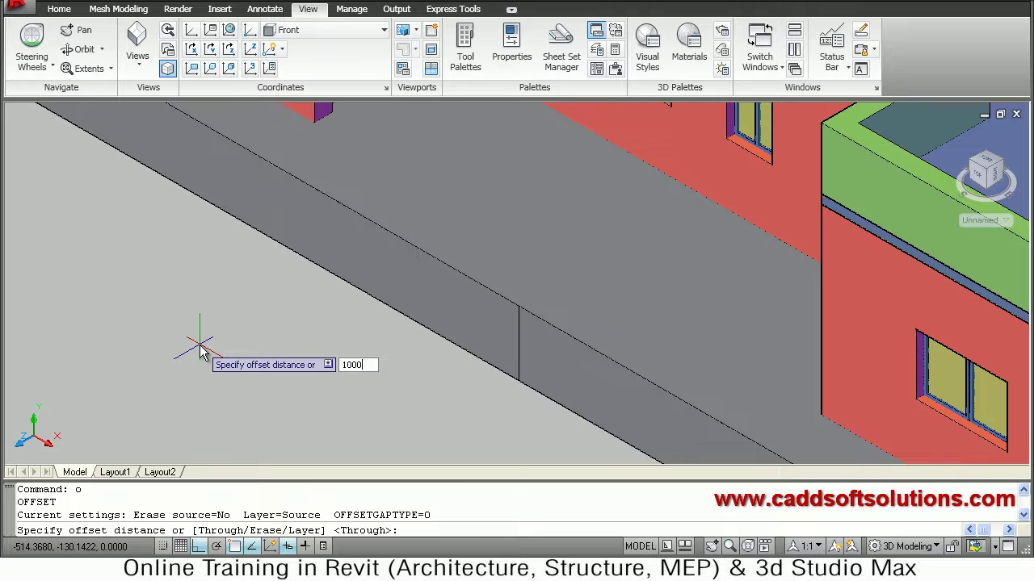
{"action": "key", "text": "Return"}
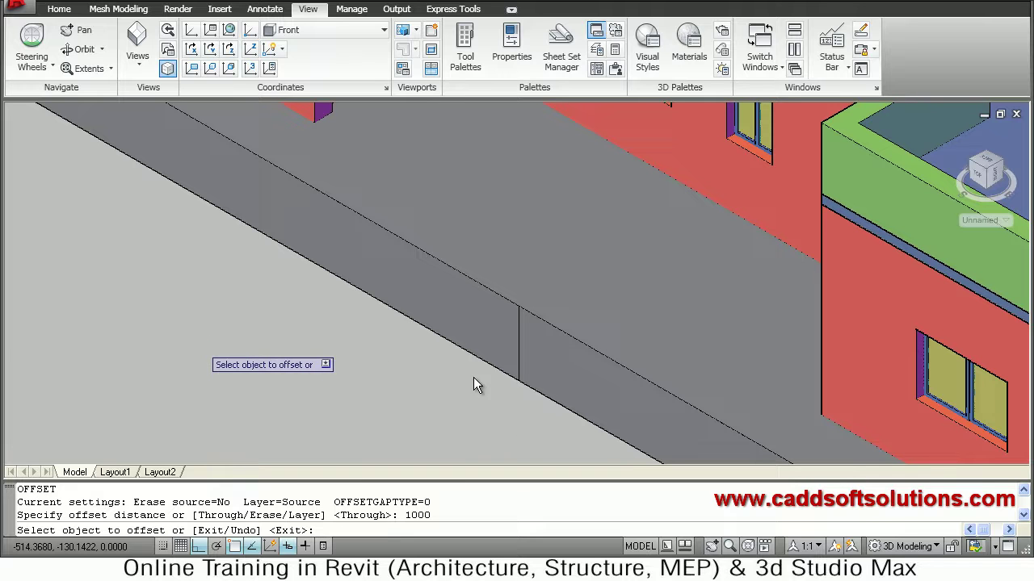
{"action": "scroll", "coordinate": [518, 383], "scroll_direction": "up", "scroll_amount": 3}
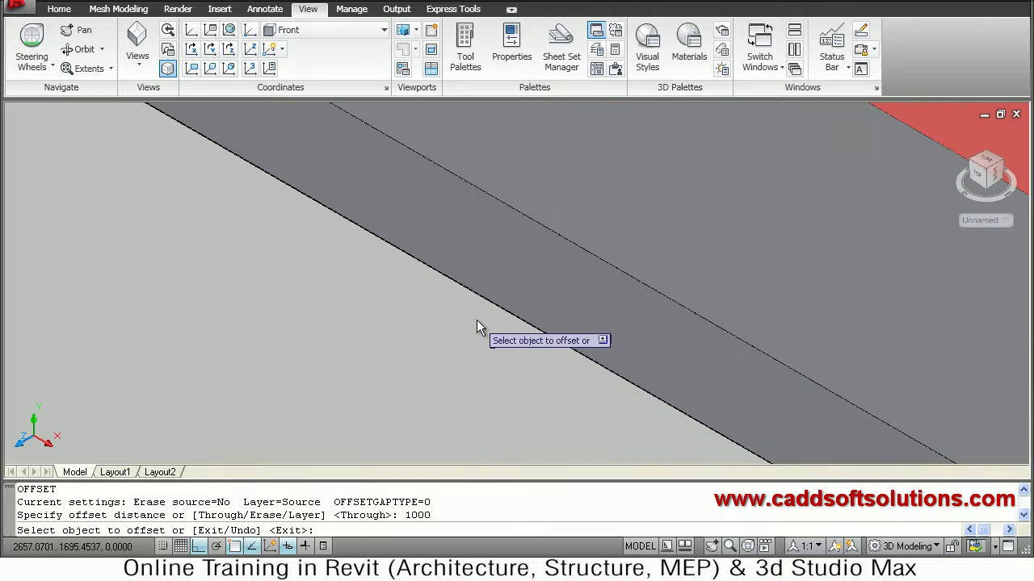
{"action": "scroll", "coordinate": [478, 319], "scroll_direction": "down", "scroll_amount": 3}
{"action": "scroll", "coordinate": [533, 343], "scroll_direction": "up", "scroll_amount": 3}
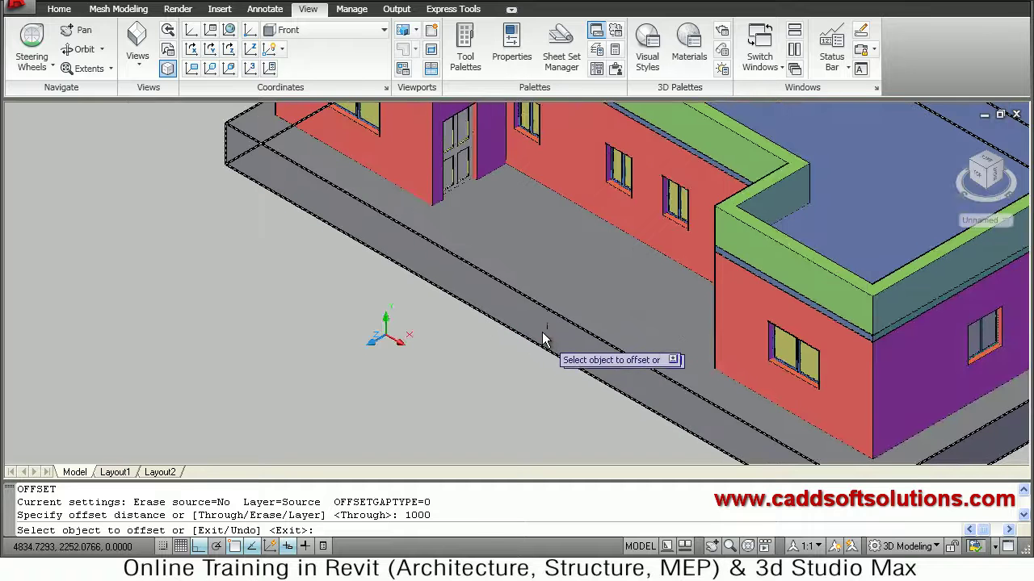
{"action": "scroll", "coordinate": [542, 336], "scroll_direction": "up", "scroll_amount": 2}
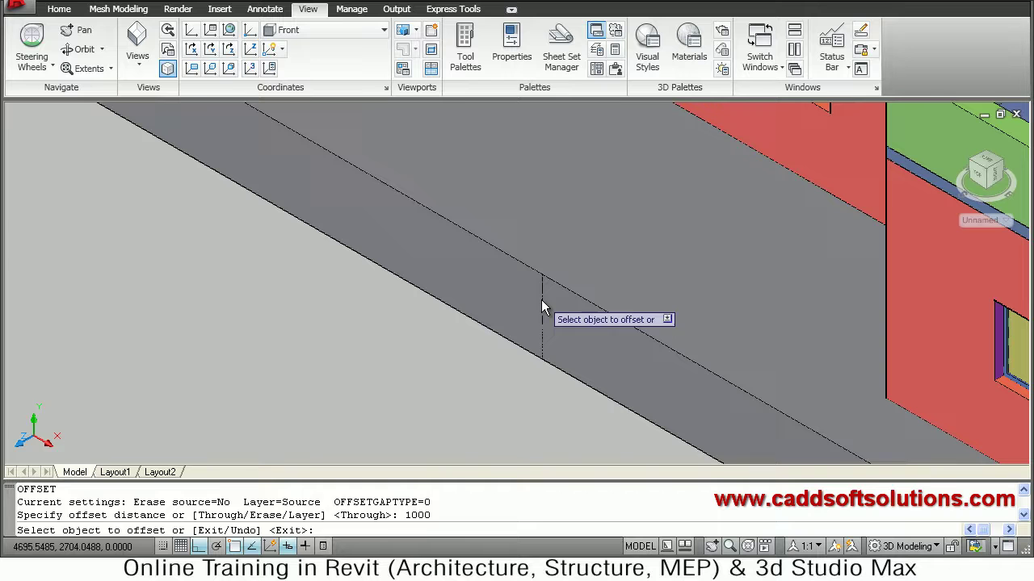
{"action": "left_click", "coordinate": [542, 304]}
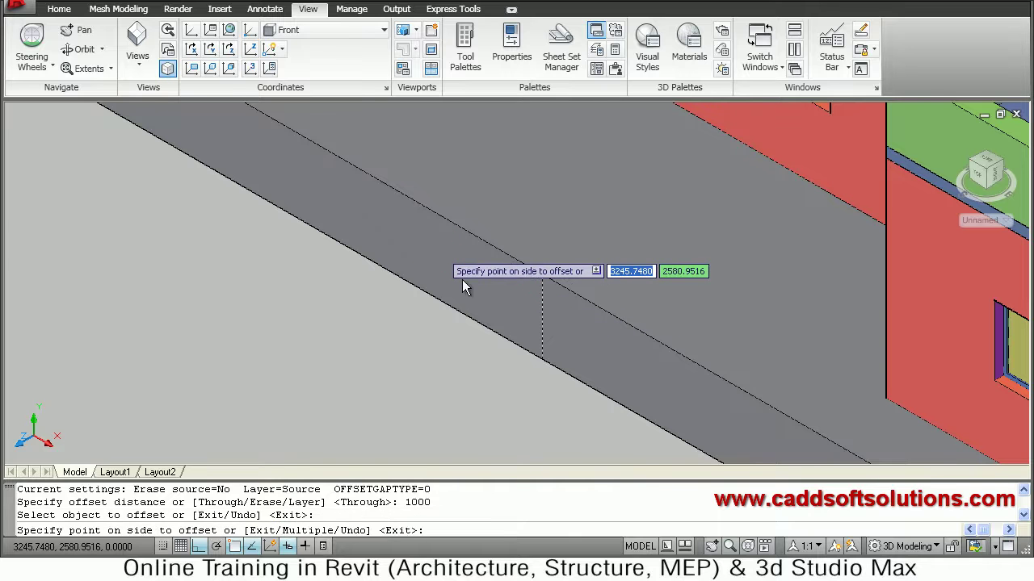
{"action": "left_click", "coordinate": [529, 323]}
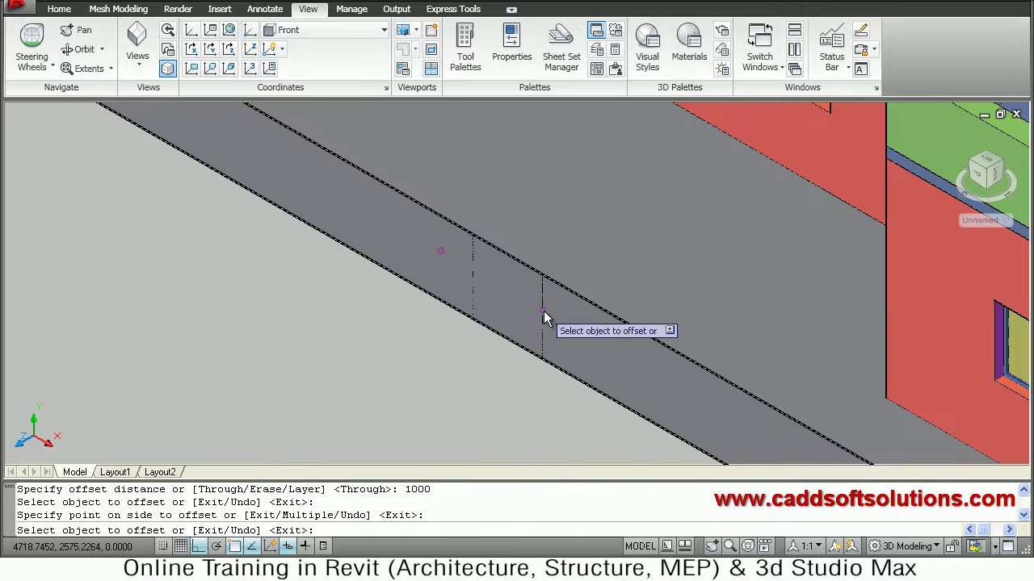
Step: Offset the second vertical line on the plinth's front face by another 1000 toward the entrance door side
{"action": "left_click", "coordinate": [544, 313]}
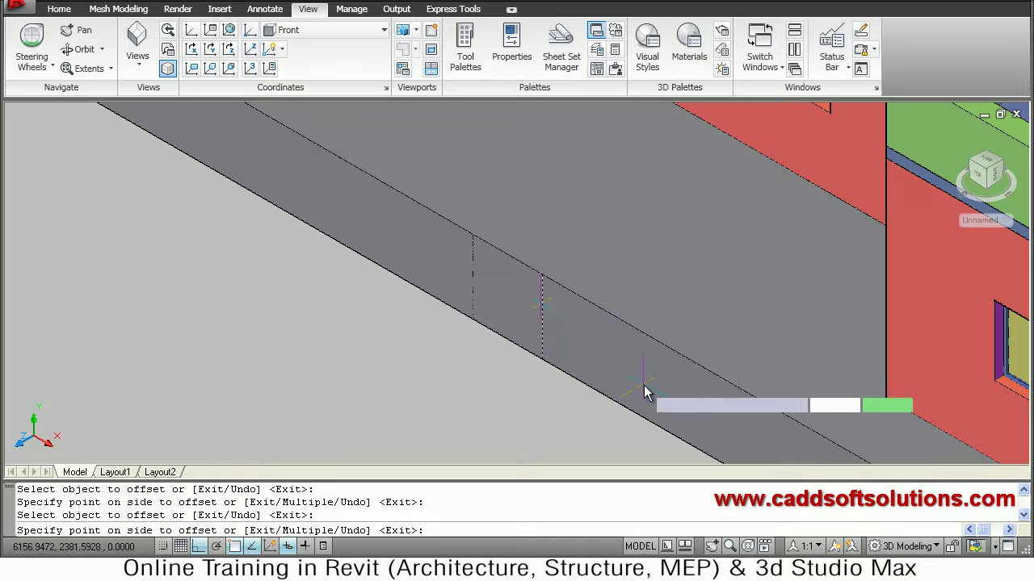
{"action": "left_click", "coordinate": [577, 392]}
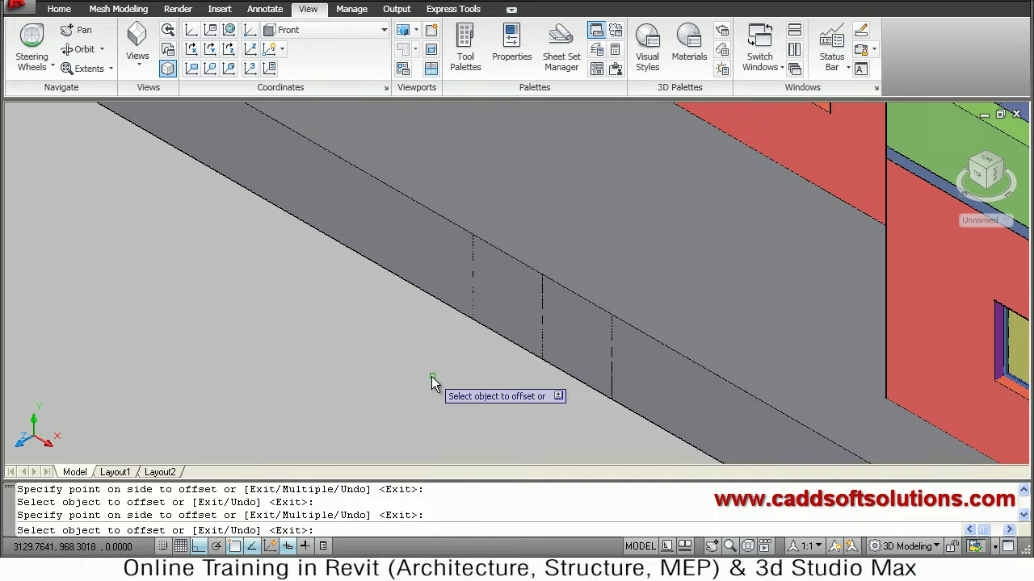
{"action": "key", "text": "Return"}
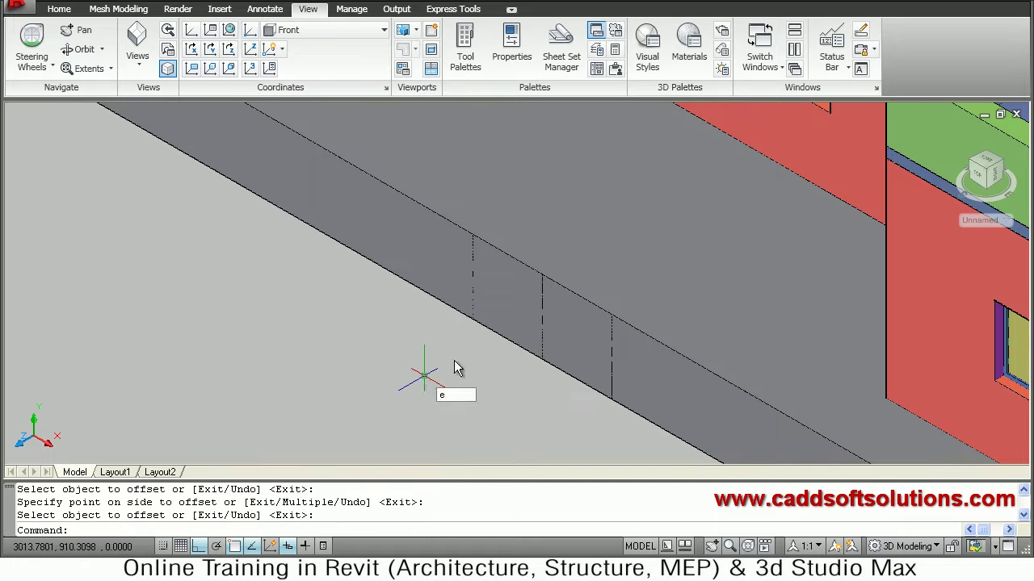
Step: Erase the middle of the three vertical lines on the plinth's front face
{"action": "type", "text": "e"}
{"action": "key", "text": "Return"}
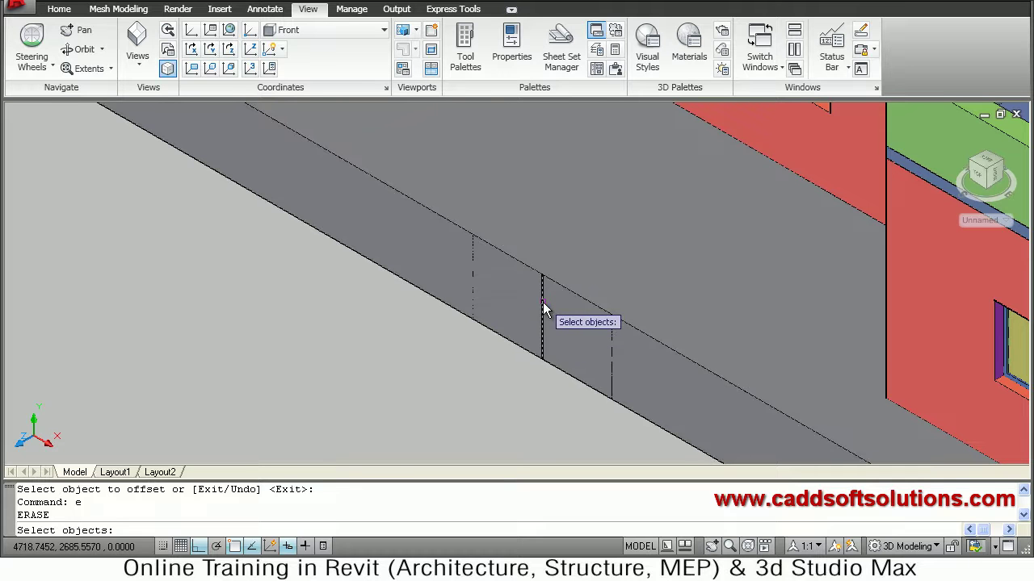
{"action": "left_click", "coordinate": [542, 312]}
{"action": "key", "text": "Return"}
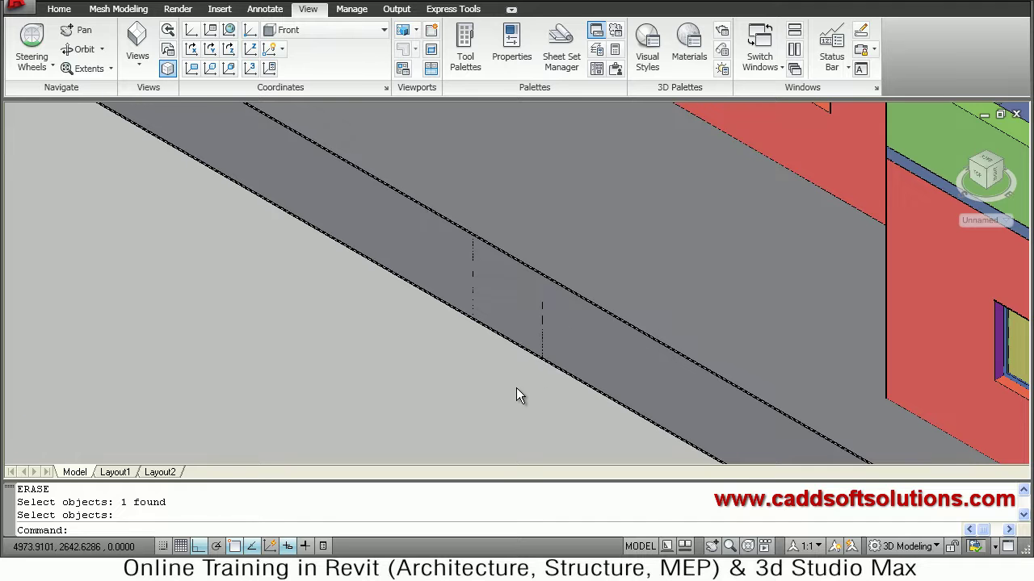
Step: Copy the plinth's lower front edge upward by 150 with Copy Edges
{"action": "scroll", "coordinate": [505, 393], "scroll_direction": "up", "scroll_amount": 3}
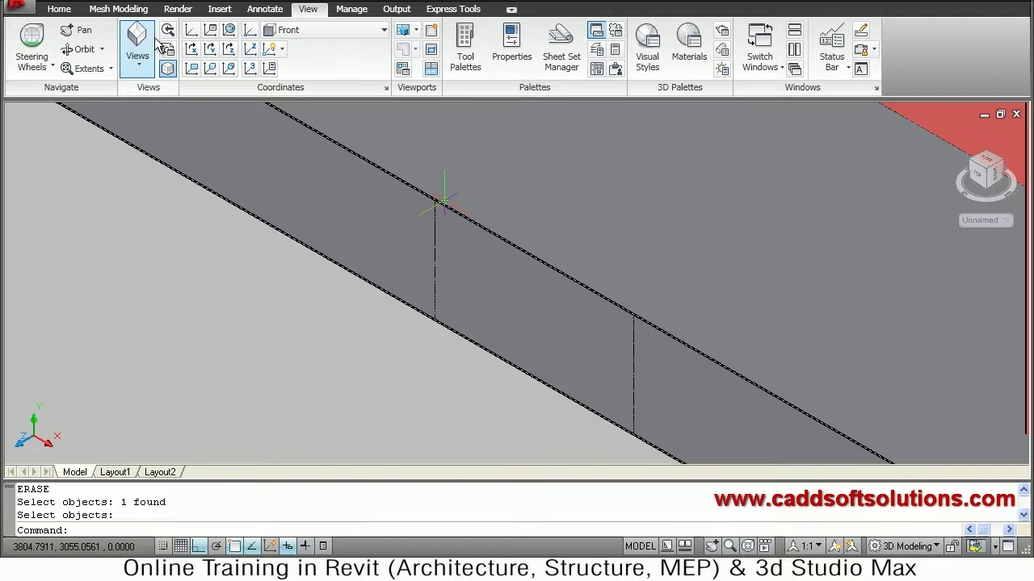
{"action": "left_click", "coordinate": [55, 9]}
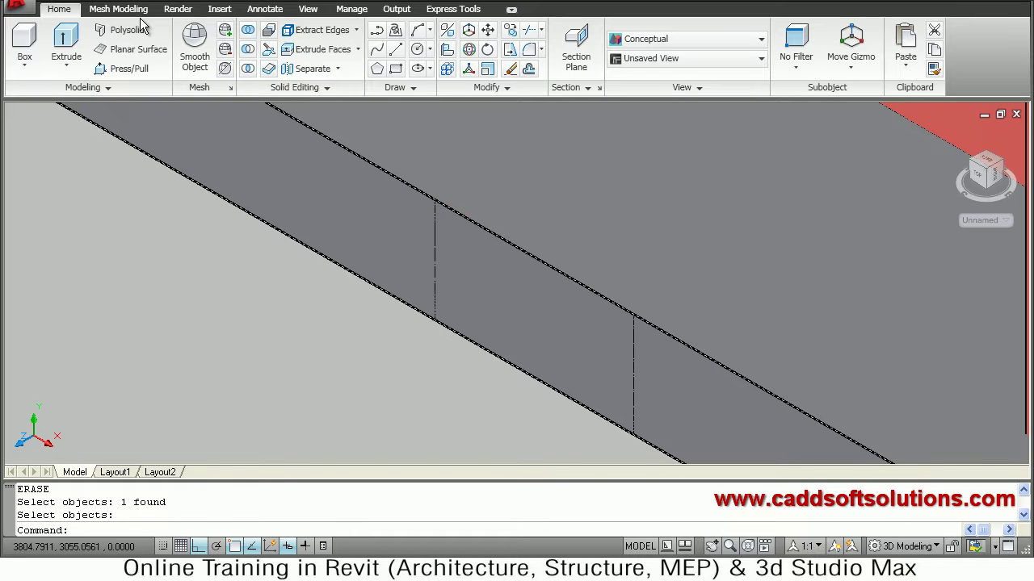
{"action": "left_click", "coordinate": [354, 30]}
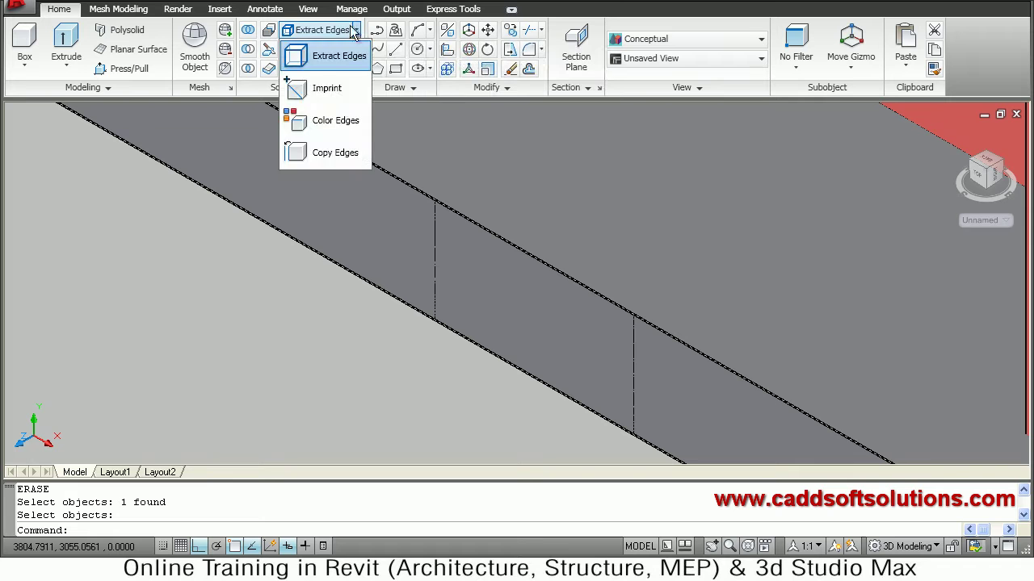
{"action": "left_click", "coordinate": [340, 154]}
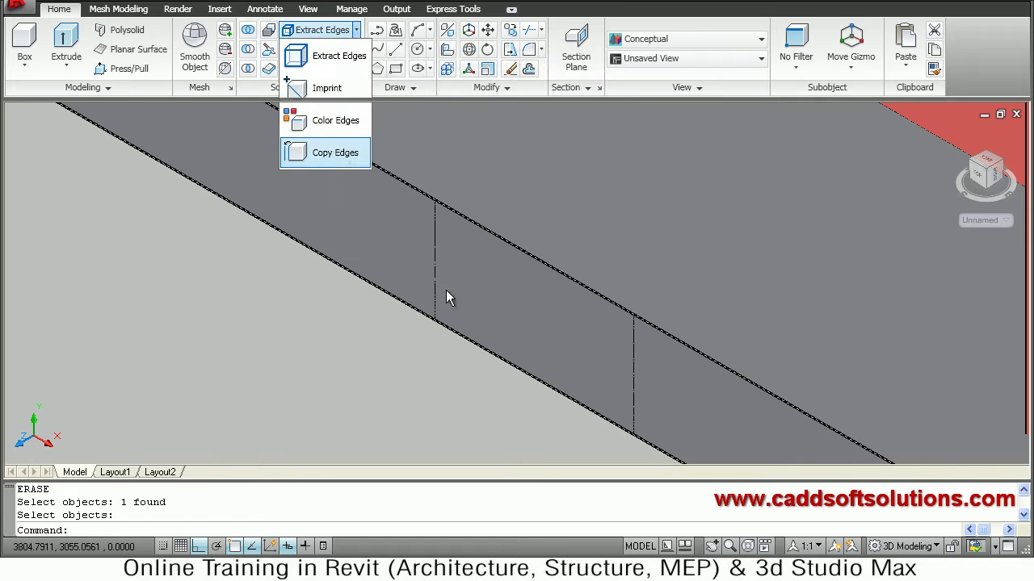
{"action": "left_click", "coordinate": [543, 390]}
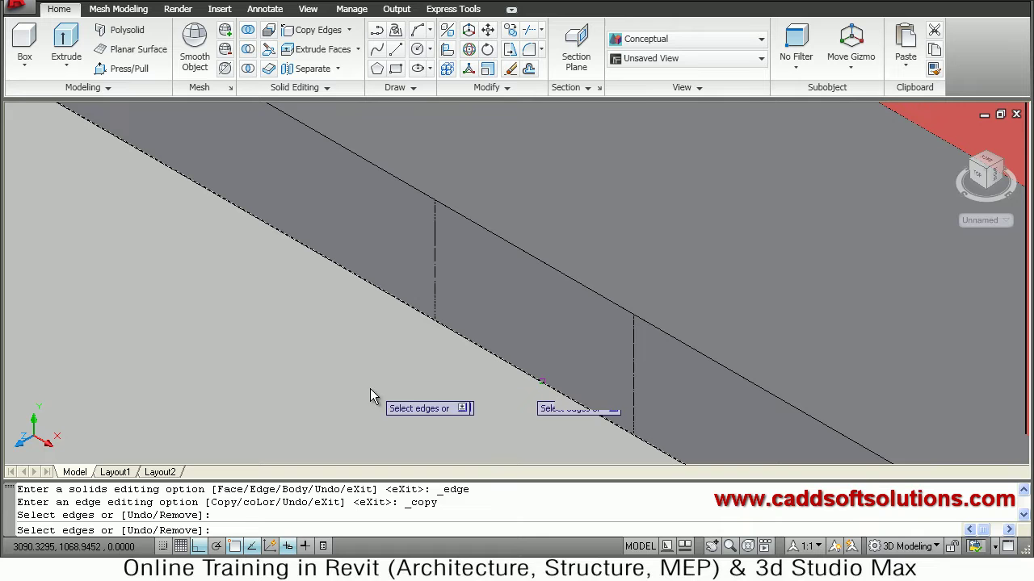
{"action": "key", "text": "Return"}
{"action": "left_click", "coordinate": [286, 399]}
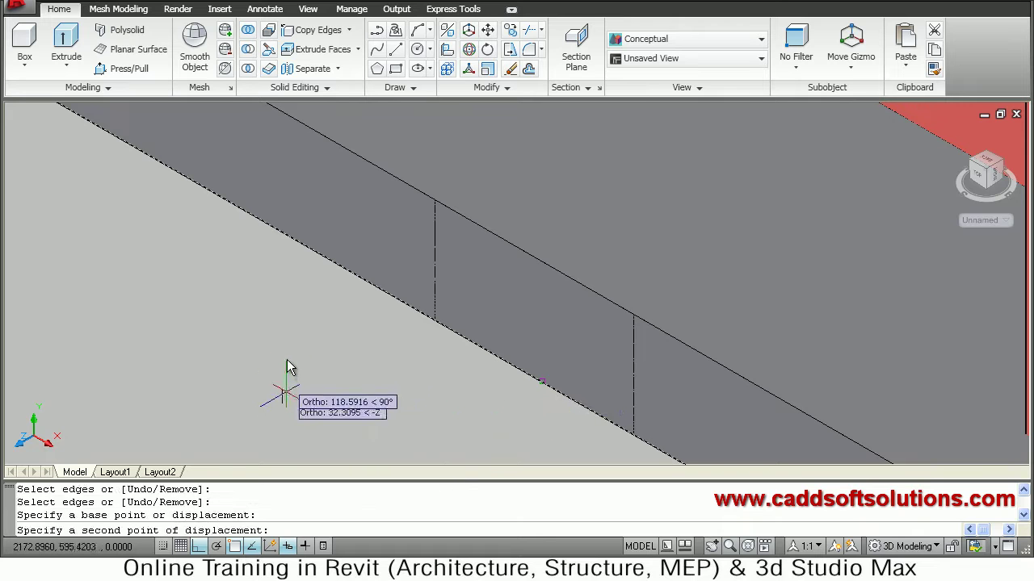
{"action": "type", "text": "150"}
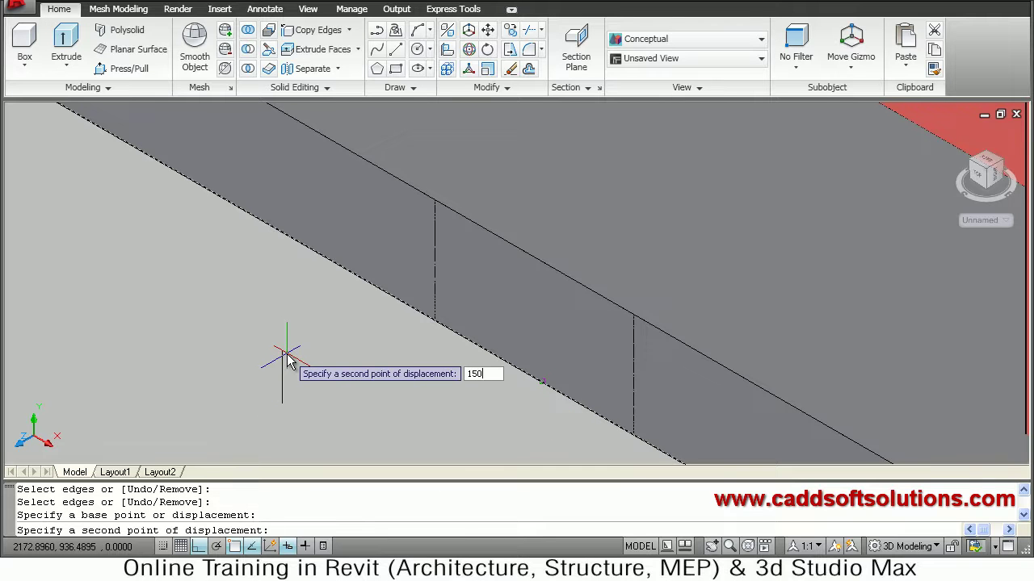
{"action": "key", "text": "Return"}
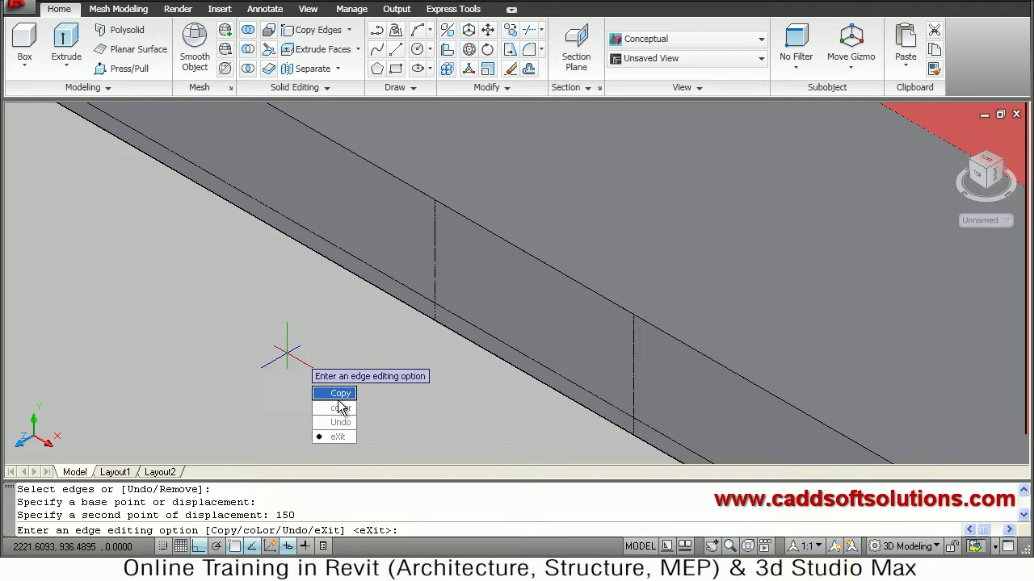
Step: Copy the plinth's lower front edge again, 300 upward, and end the edge editing
{"action": "type", "text": "c"}
{"action": "key", "text": "Return"}
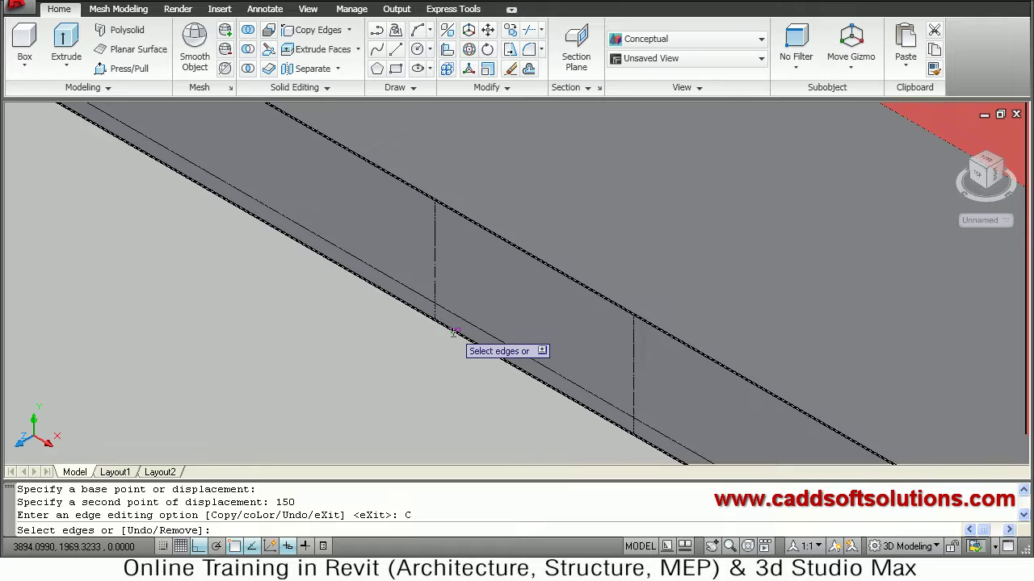
{"action": "left_click", "coordinate": [457, 330]}
{"action": "key", "text": "Return"}
{"action": "left_click", "coordinate": [246, 367]}
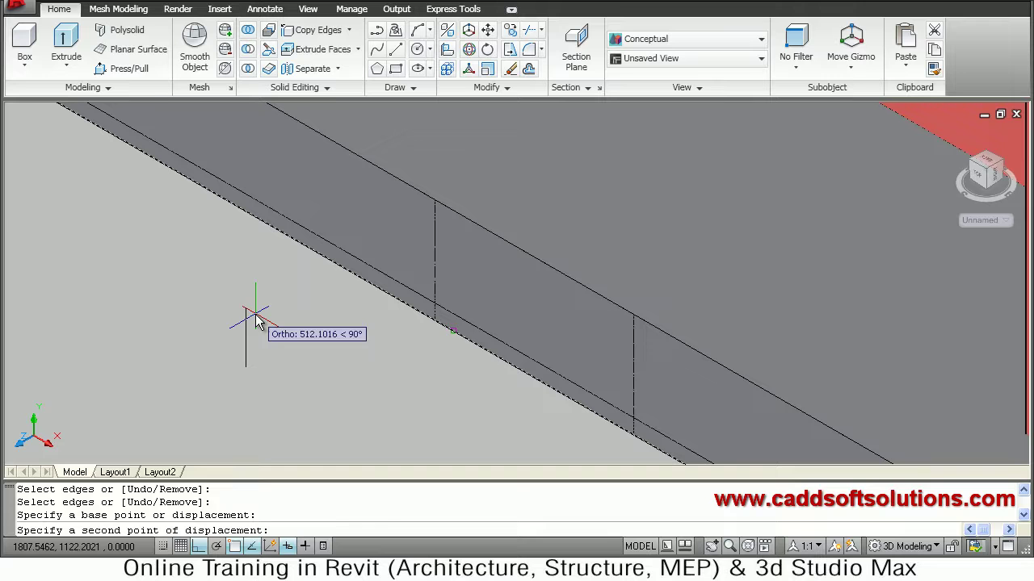
{"action": "type", "text": "300"}
{"action": "key", "text": "Return"}
{"action": "key", "text": "Escape"}
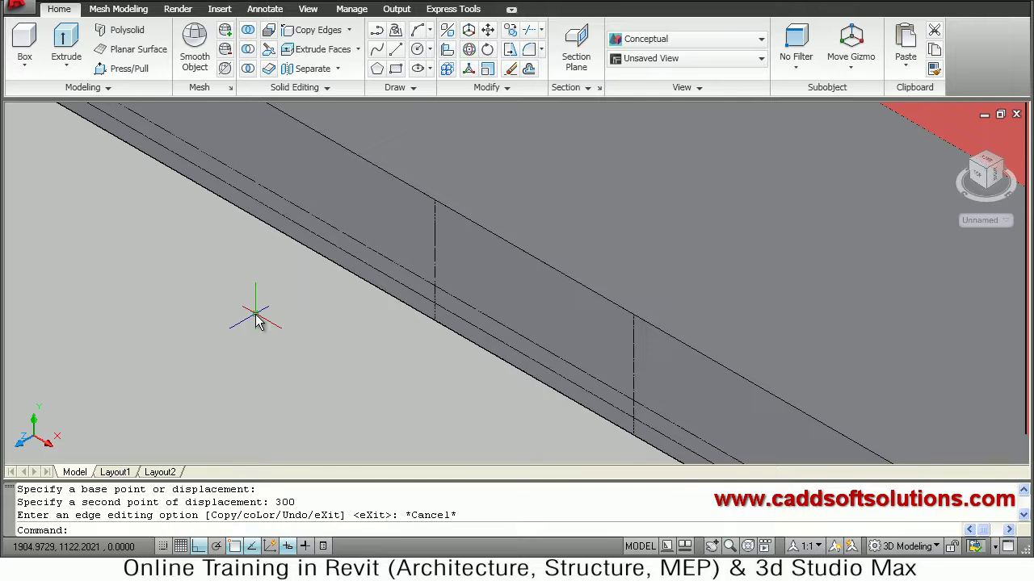
Step: Abandon Press/Pull on the strip between the copied edges and erase the edge line 300 above the plinth's base
{"action": "left_click", "coordinate": [122, 69]}
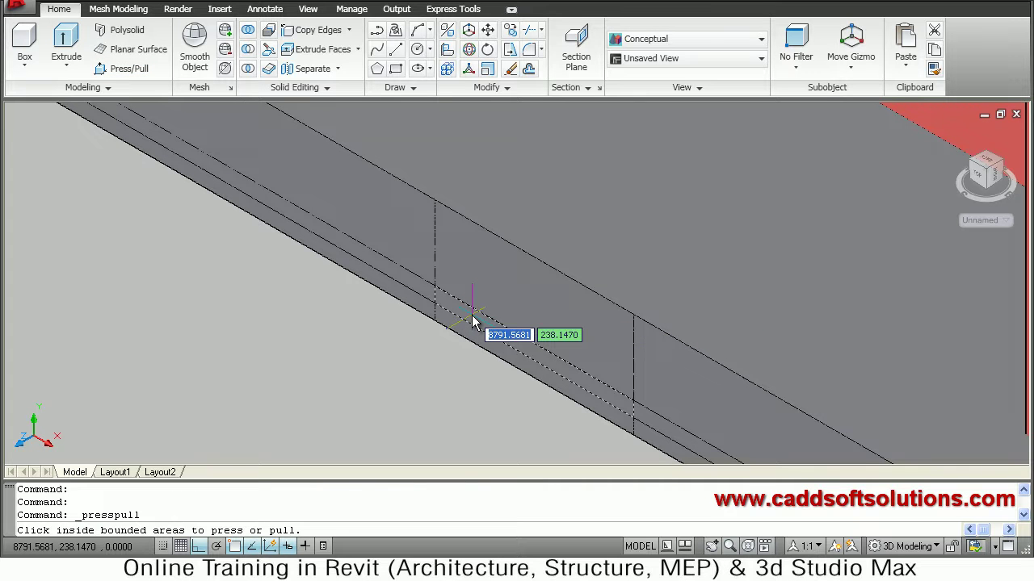
{"action": "key", "text": "Return"}
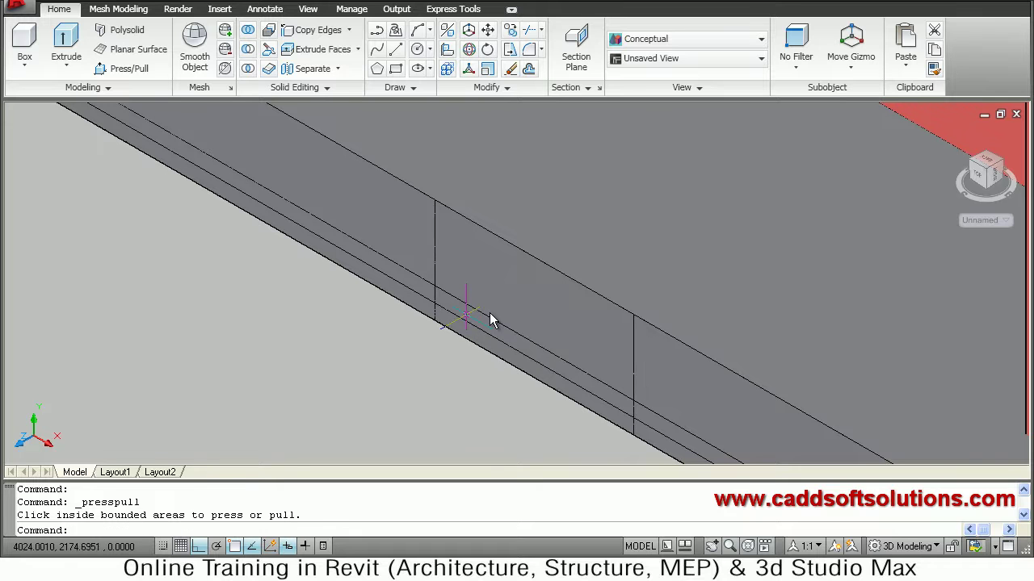
{"action": "type", "text": "e"}
{"action": "key", "text": "Return"}
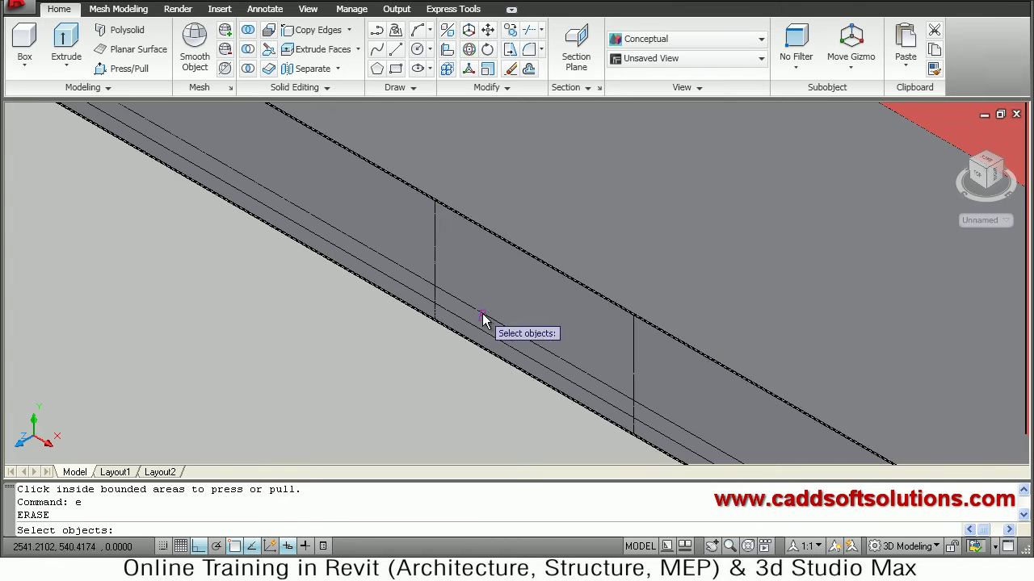
{"action": "left_click", "coordinate": [476, 317]}
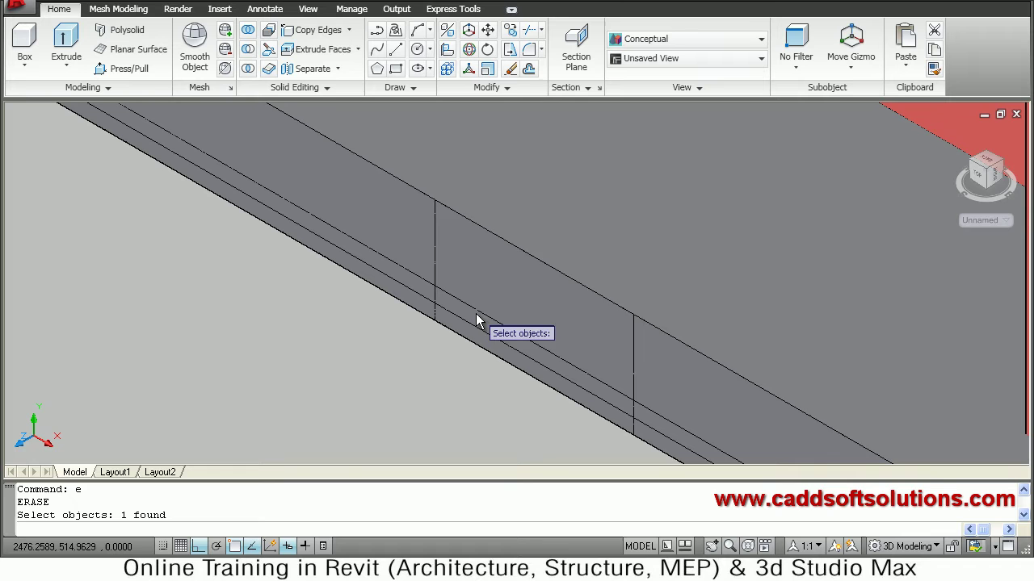
{"action": "key", "text": "Escape"}
{"action": "key", "text": "Return"}
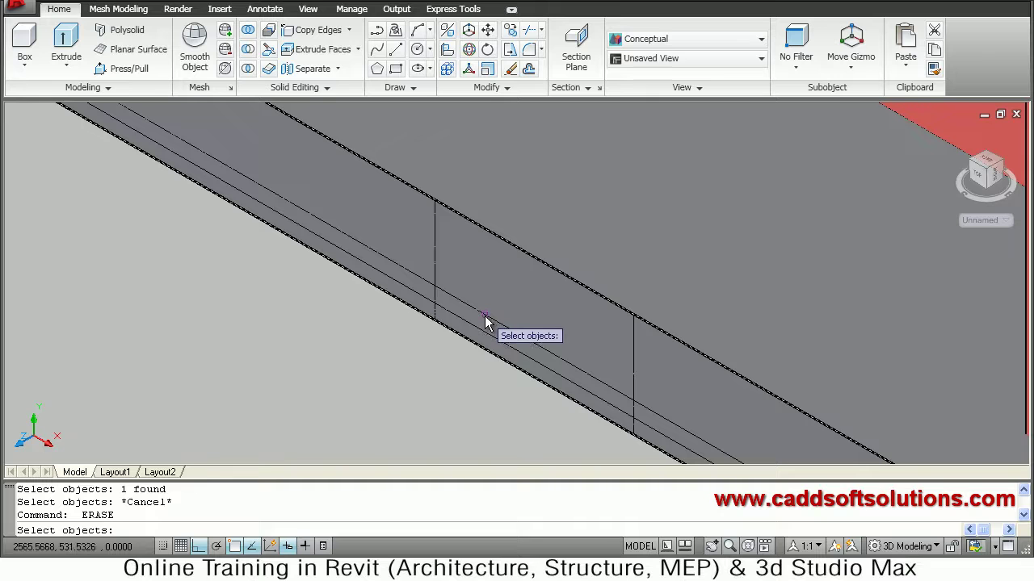
{"action": "left_click", "coordinate": [485, 323]}
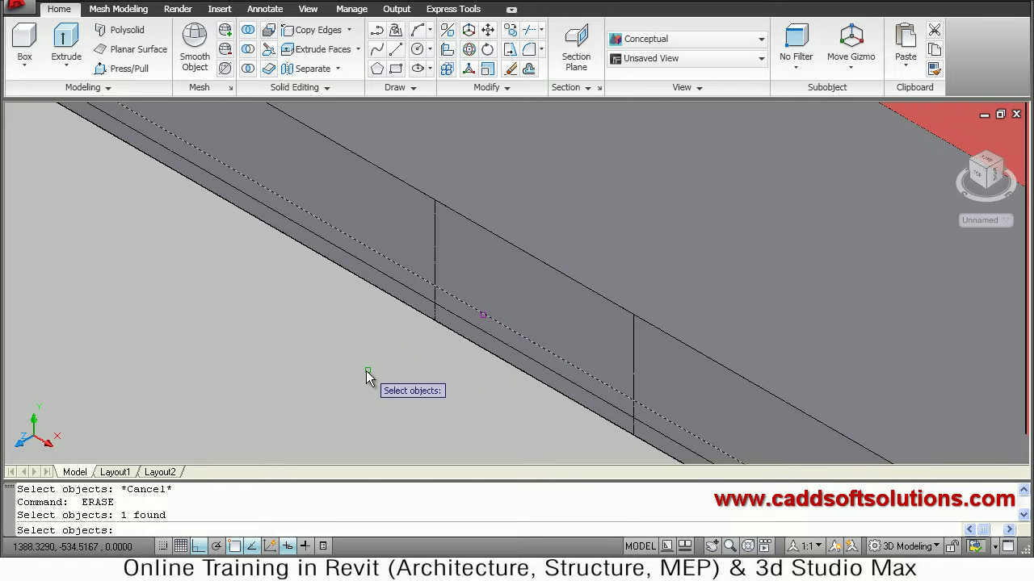
{"action": "key", "text": "Return"}
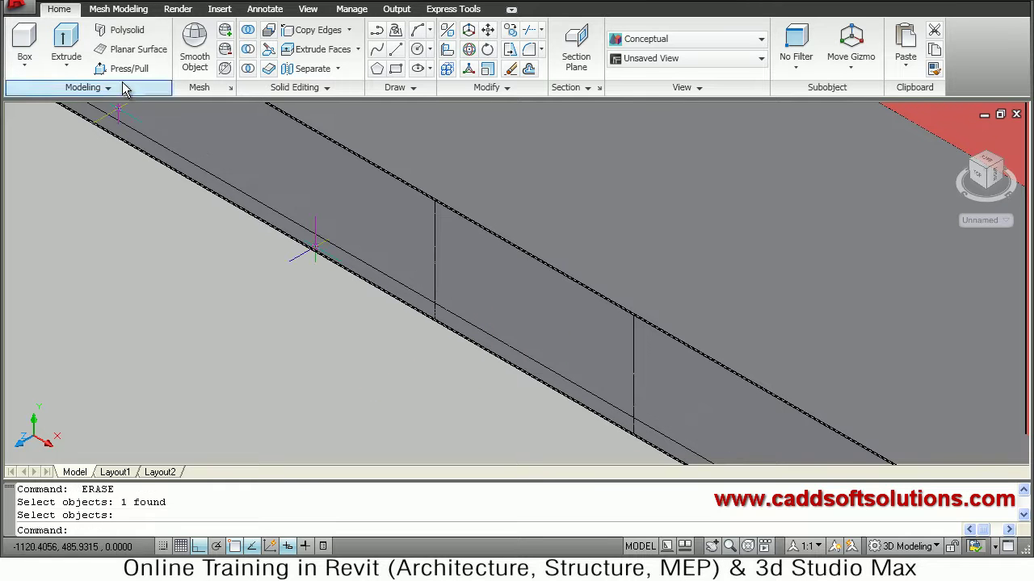
Step: Press/Pull the area between the two vertical lines above the 150-high line 230 into the plinth
{"action": "left_click", "coordinate": [130, 69]}
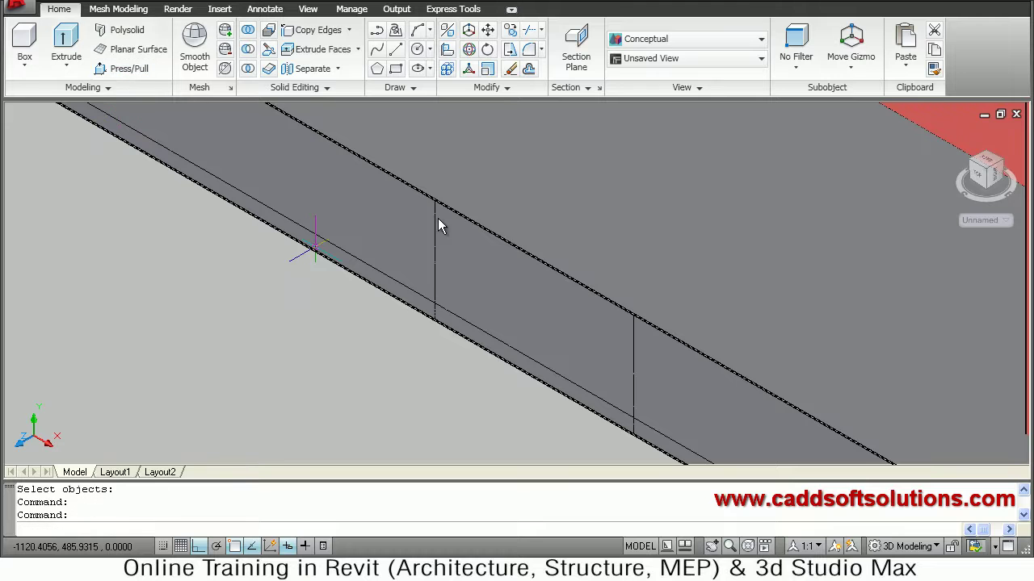
{"action": "left_click", "coordinate": [504, 304]}
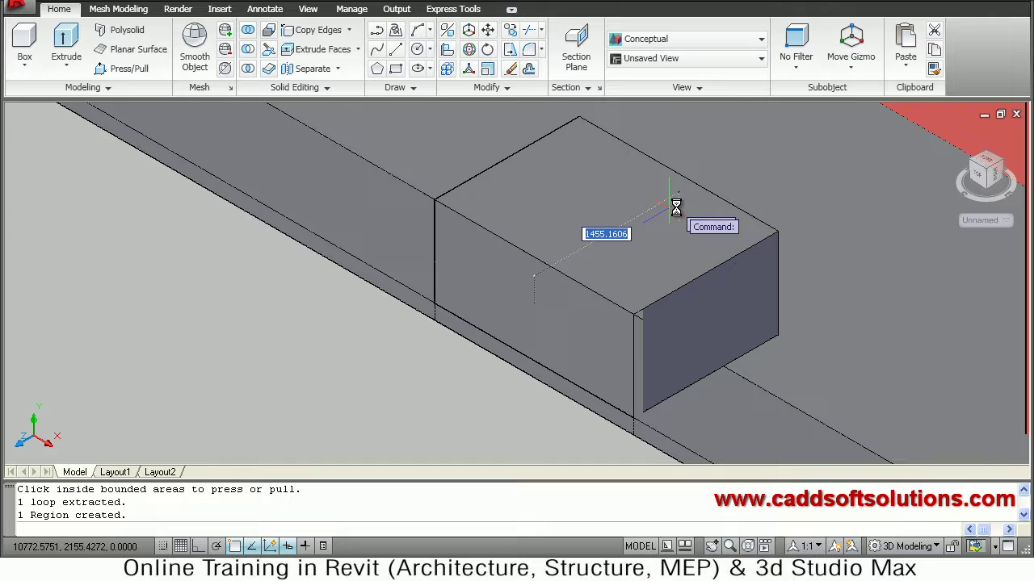
{"action": "type", "text": "230"}
{"action": "key", "text": "Return"}
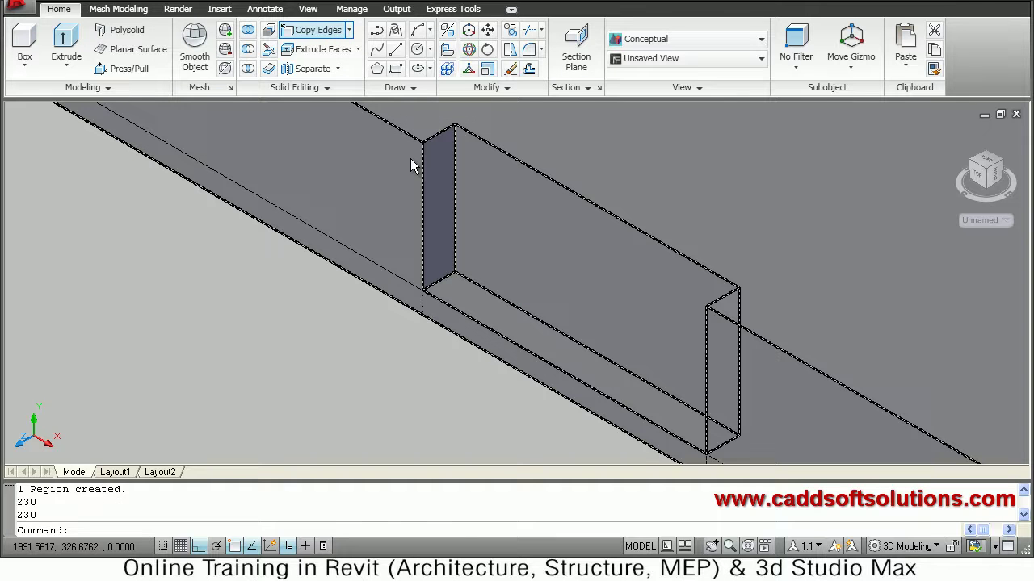
Step: Copy the recess's lower back edge upward by 150 with Copy Edges
{"action": "left_click", "coordinate": [569, 340]}
{"action": "key", "text": "Return"}
{"action": "left_click", "coordinate": [220, 386]}
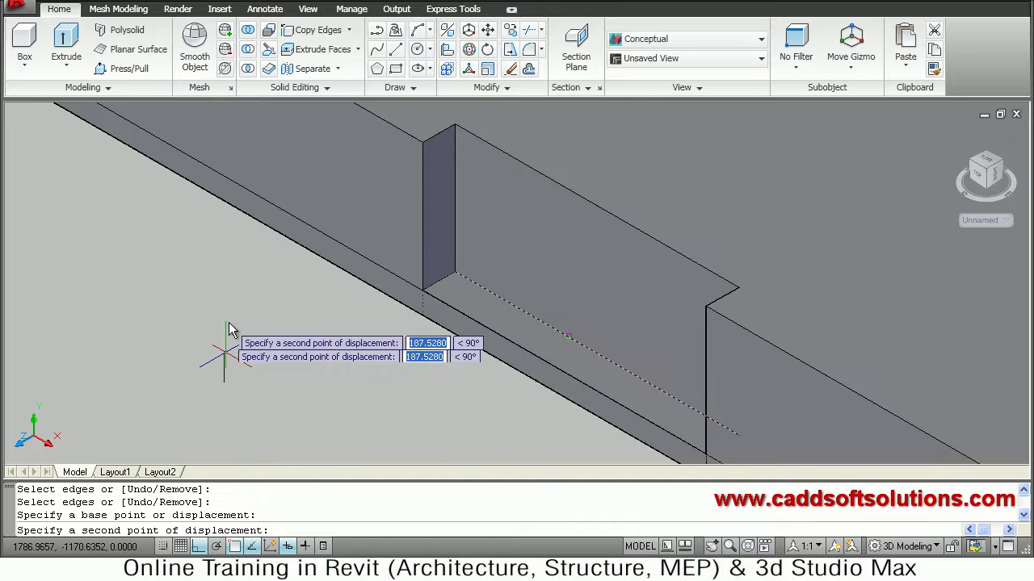
{"action": "type", "text": "150"}
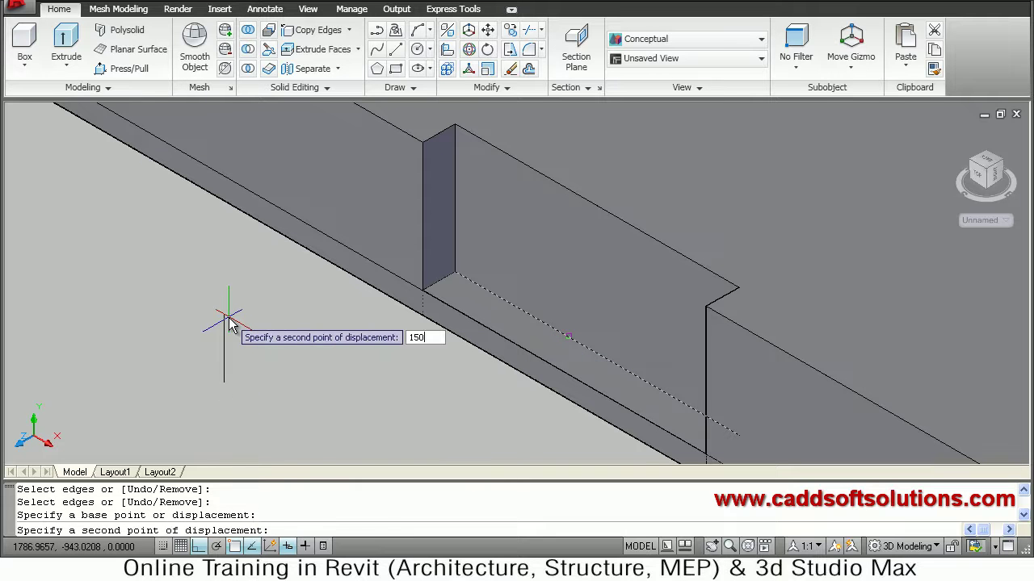
{"action": "key", "text": "Return"}
{"action": "key", "text": "Escape"}
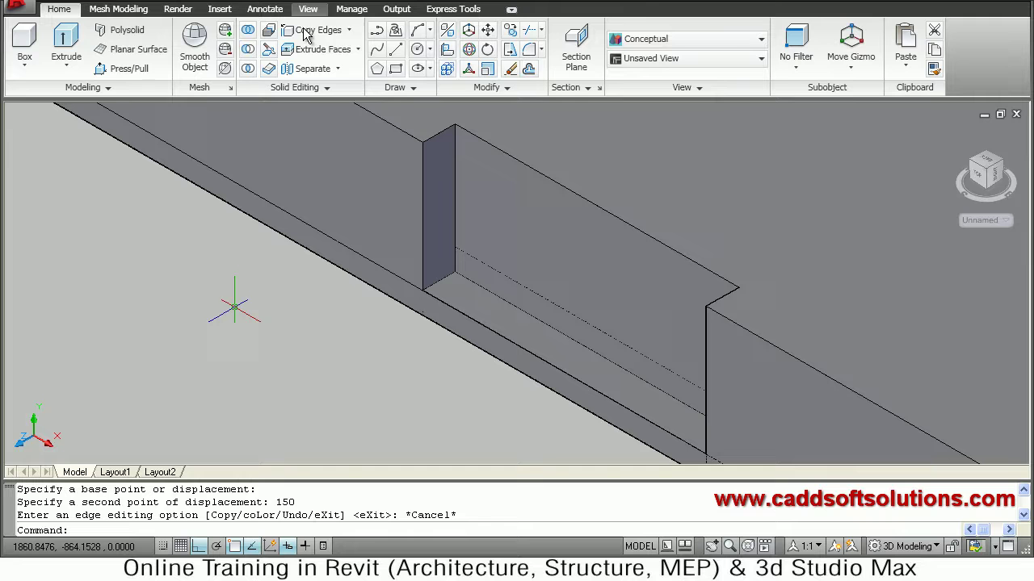
Step: Press/Pull the recess's back face above the copied edge 230 deeper into the plinth to cut the second tread
{"action": "left_click", "coordinate": [122, 70]}
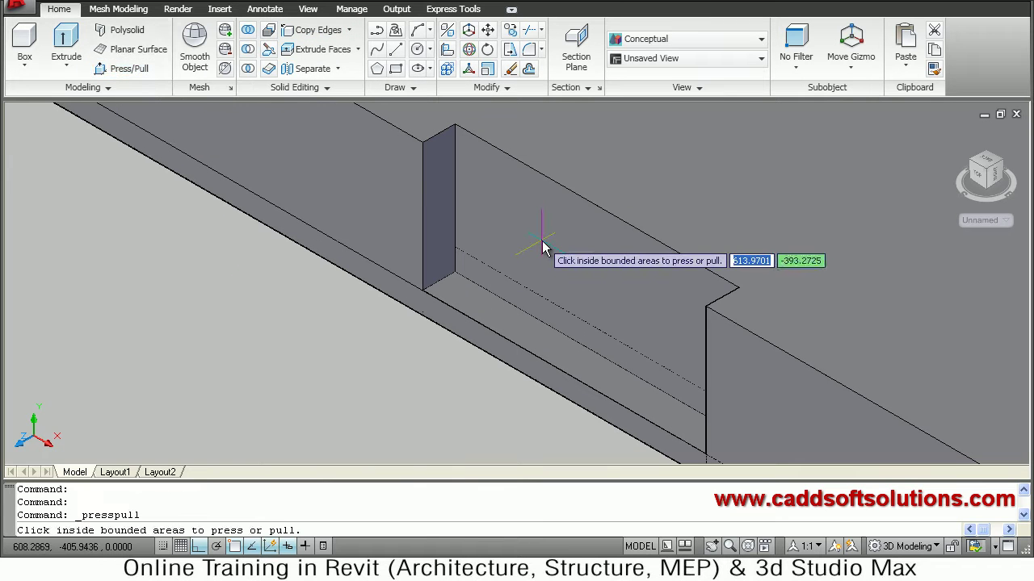
{"action": "left_click", "coordinate": [541, 266]}
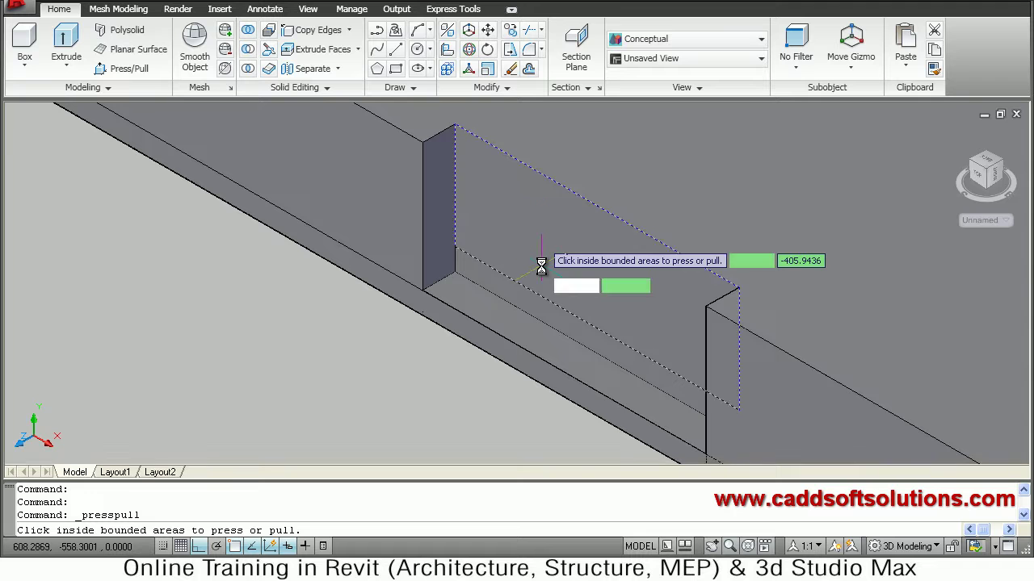
{"action": "left_click", "coordinate": [750, 155]}
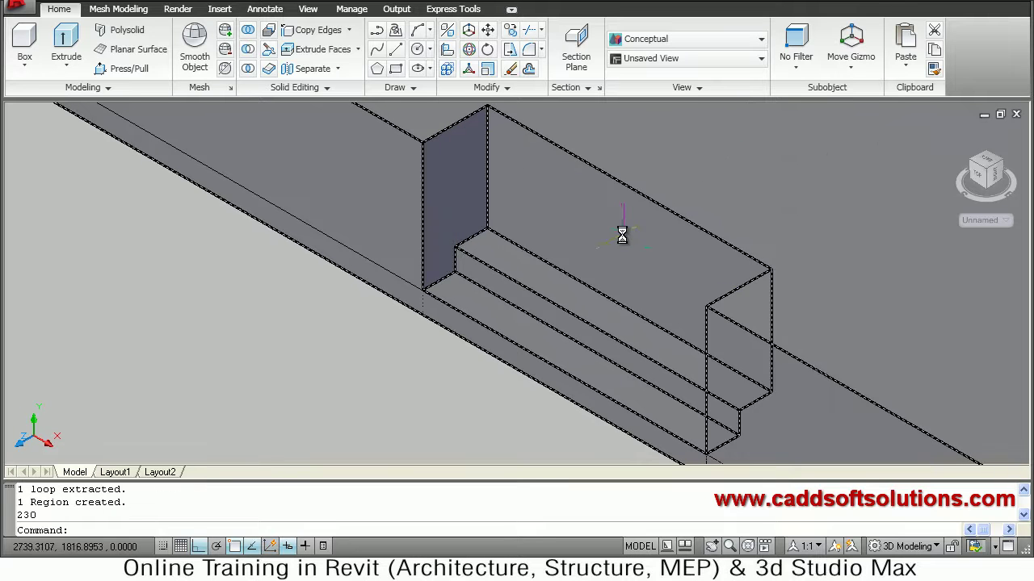
Step: Copy the back edge of the second tread upward by 150 onto the recess's back face with Copy Edges
{"action": "middle_click_drag", "start_coordinate": [602, 239], "coordinate": [530, 260]}
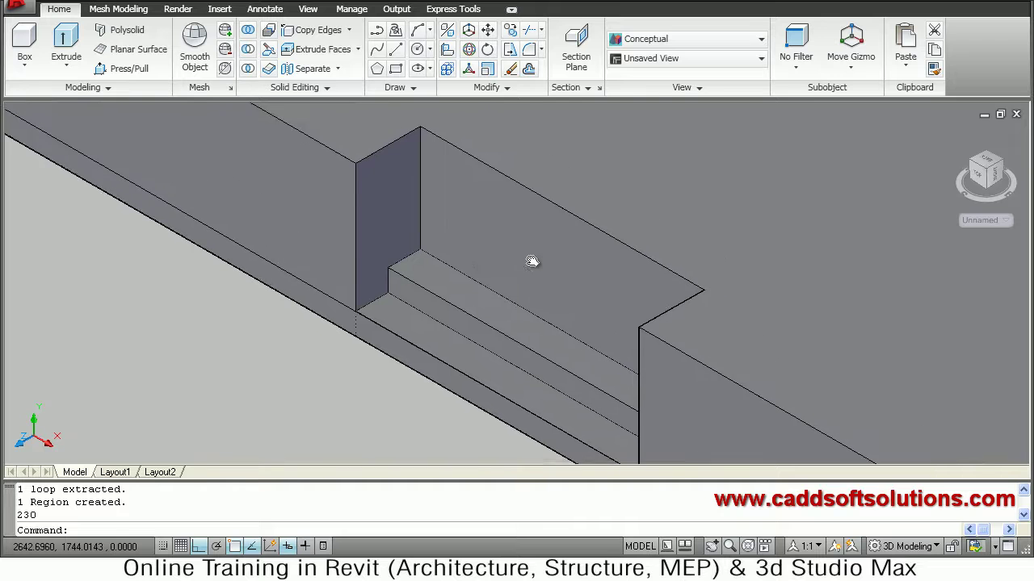
{"action": "left_click", "coordinate": [330, 31]}
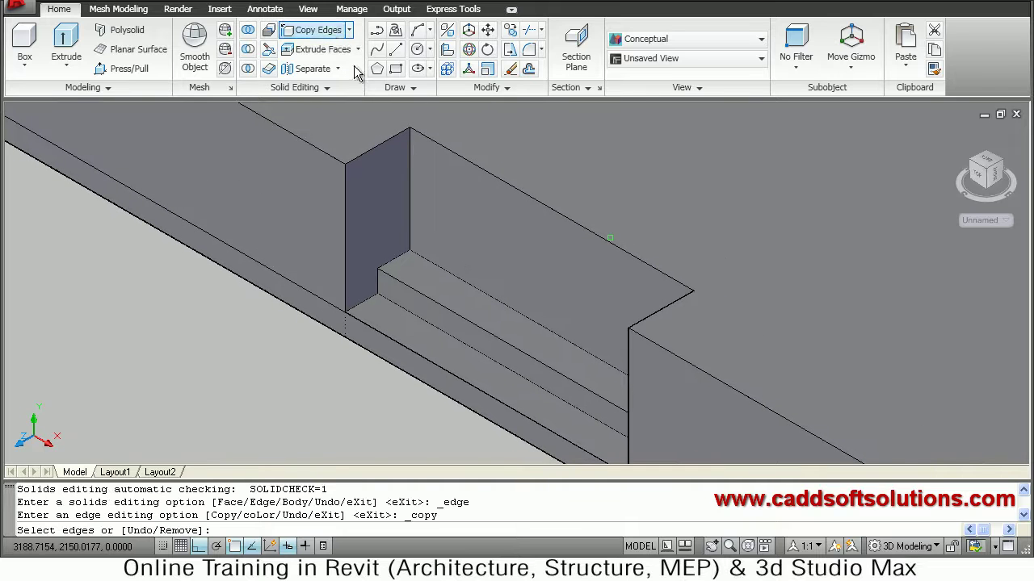
{"action": "left_click", "coordinate": [490, 305]}
{"action": "key", "text": "Return"}
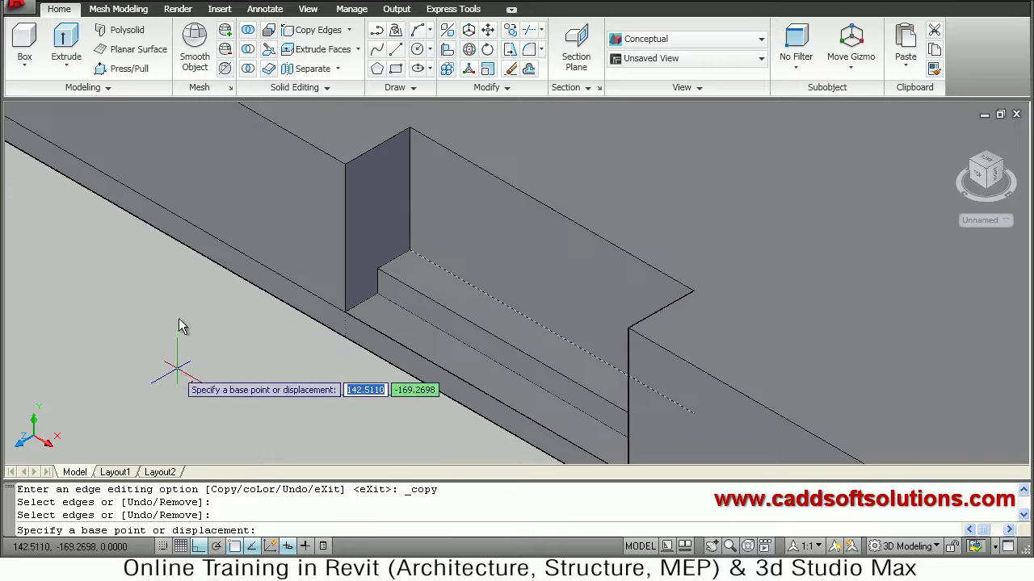
{"action": "left_click", "coordinate": [176, 369]}
{"action": "type", "text": "150"}
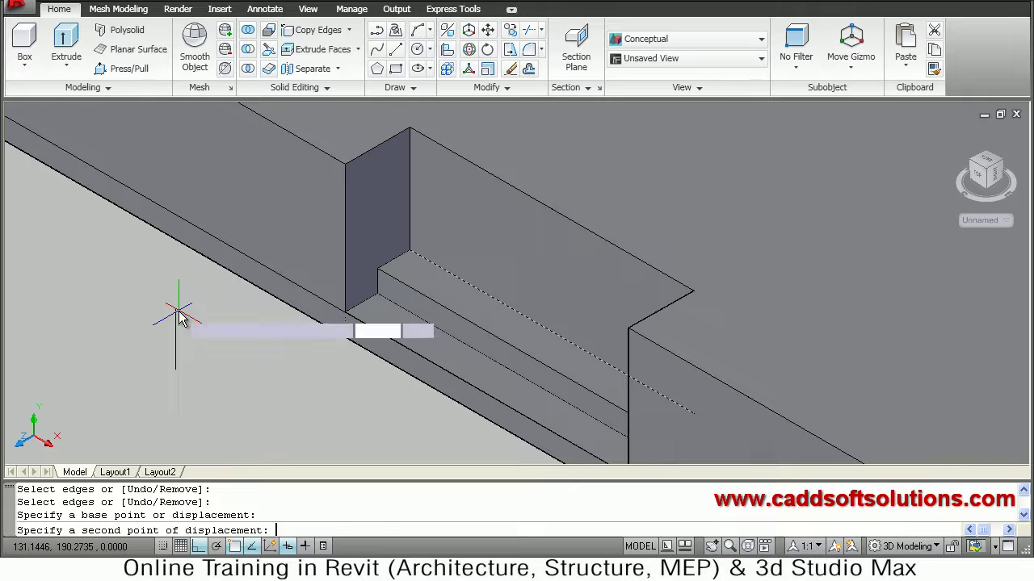
{"action": "key", "text": "Return"}
{"action": "key", "text": "Escape"}
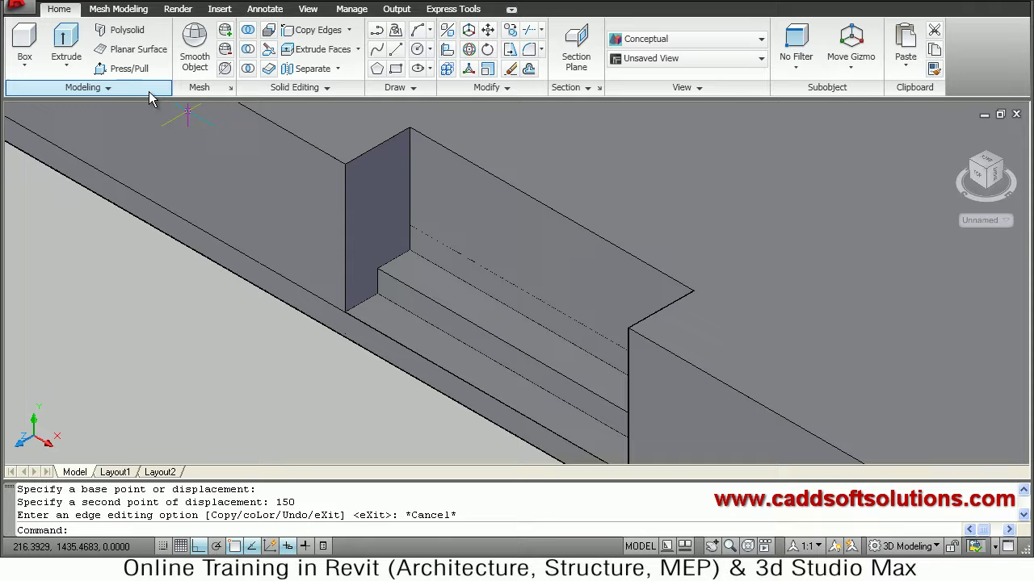
Step: Press/Pull the recess's back face above the new copied edge 230 deeper into the plinth to cut the third tread
{"action": "left_click", "coordinate": [125, 69]}
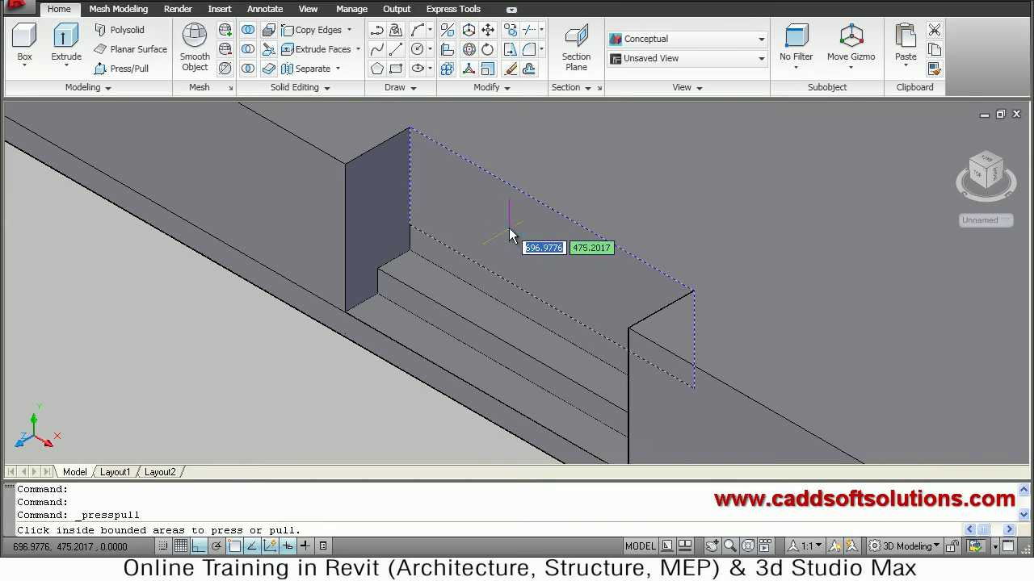
{"action": "left_click", "coordinate": [699, 162]}
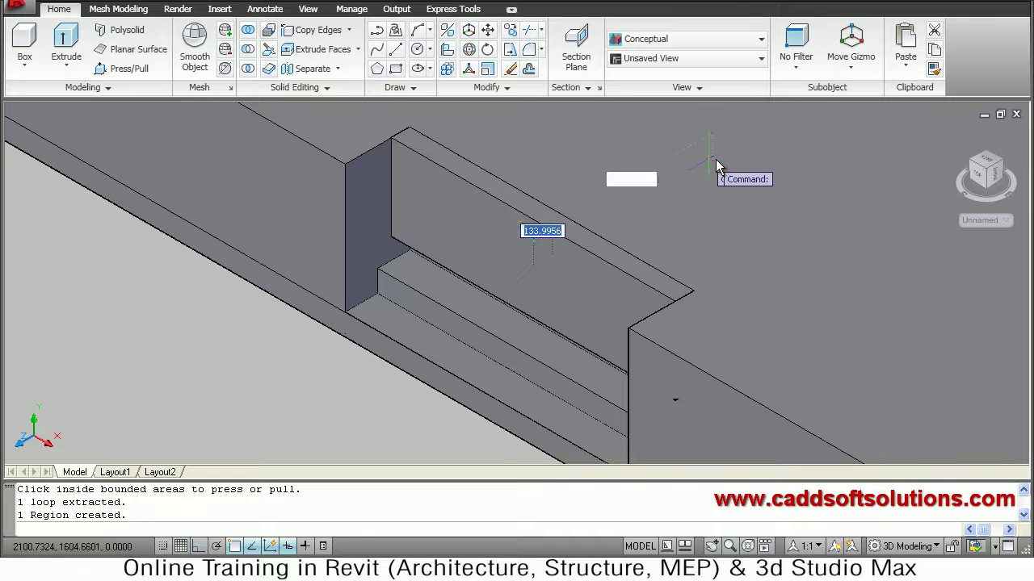
{"action": "type", "text": "23"}
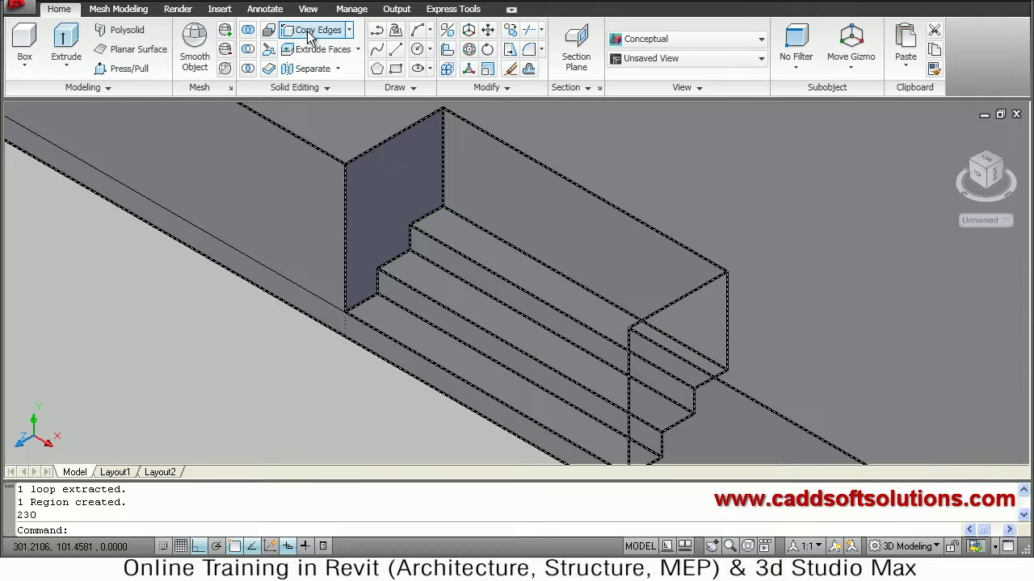
Step: Copy the back edge of the third tread upward by 150 with Copy Edges
{"action": "left_click", "coordinate": [560, 276]}
{"action": "key", "text": "Return"}
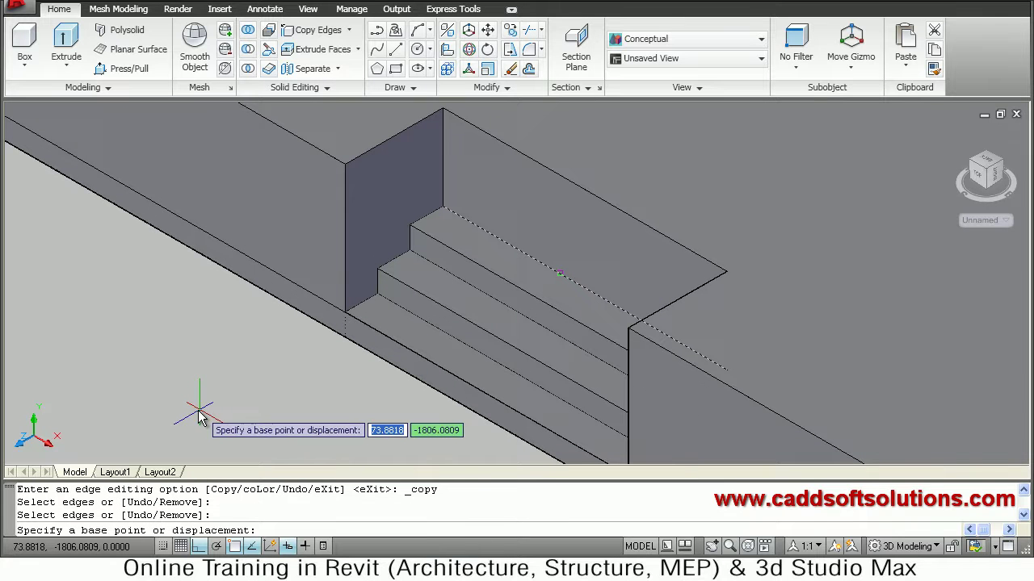
{"action": "left_click", "coordinate": [199, 416]}
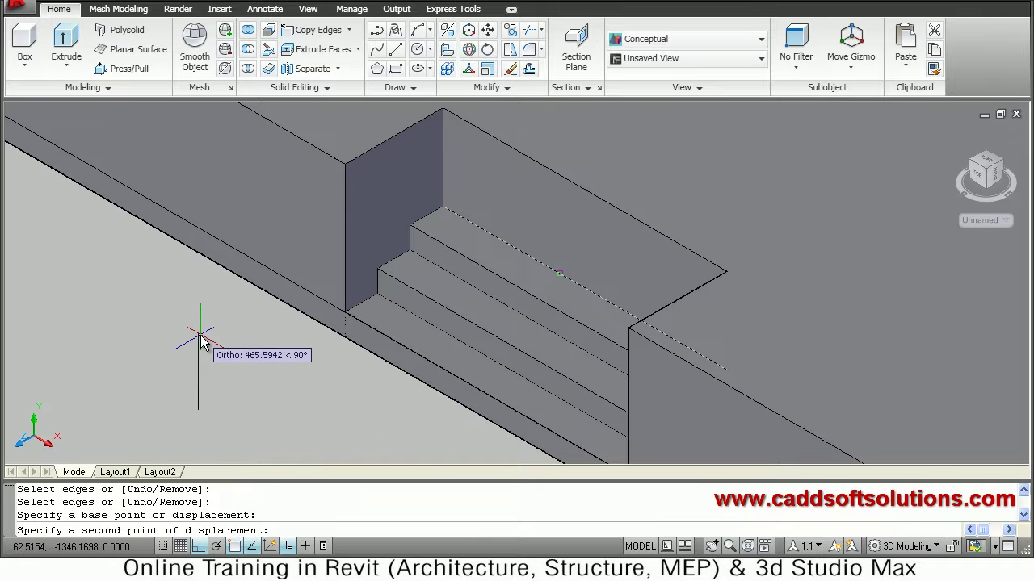
{"action": "type", "text": "150"}
{"action": "key", "text": "Return"}
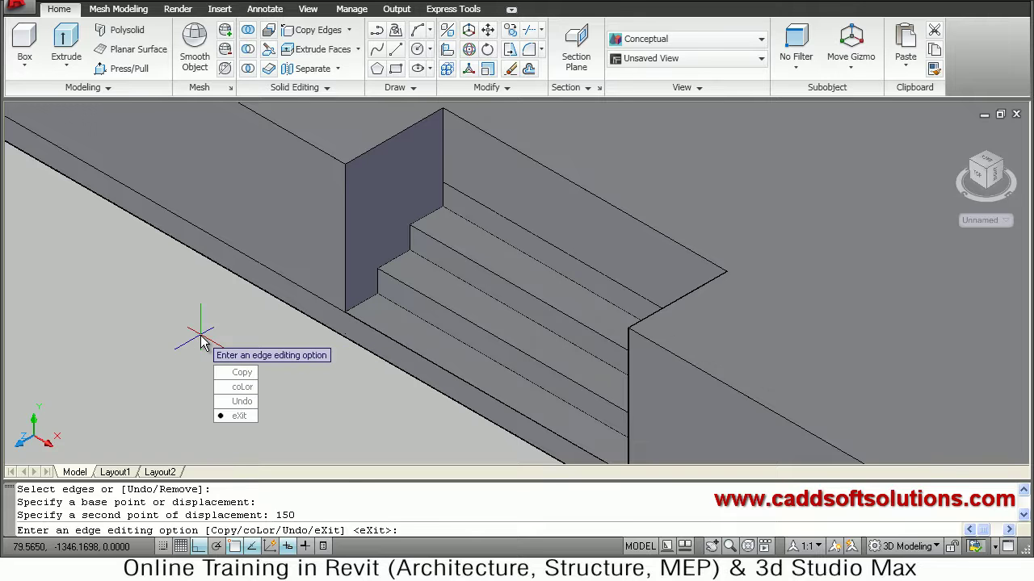
{"action": "key", "text": "Escape"}
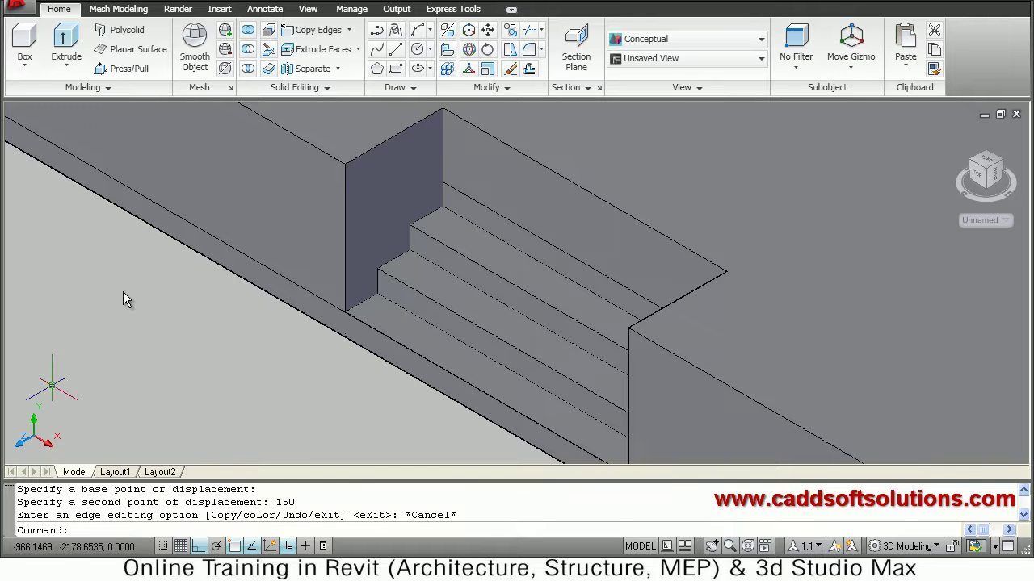
{"action": "key", "text": "Escape"}
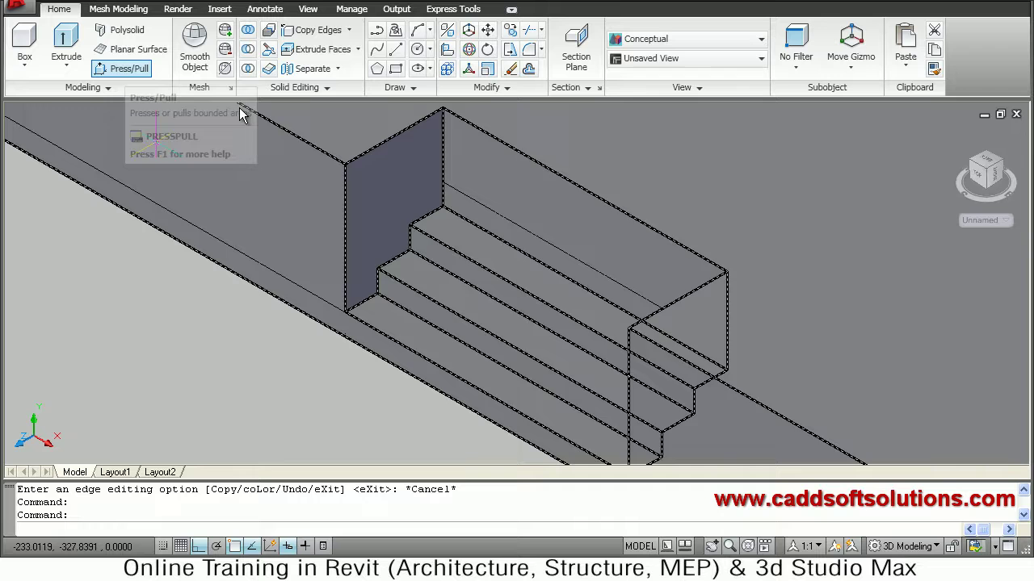
Step: Press/Pull the remaining back face above the copied edge 230 into the plinth to cut the fourth tread
{"action": "key", "text": "ctrl+shift+e"}
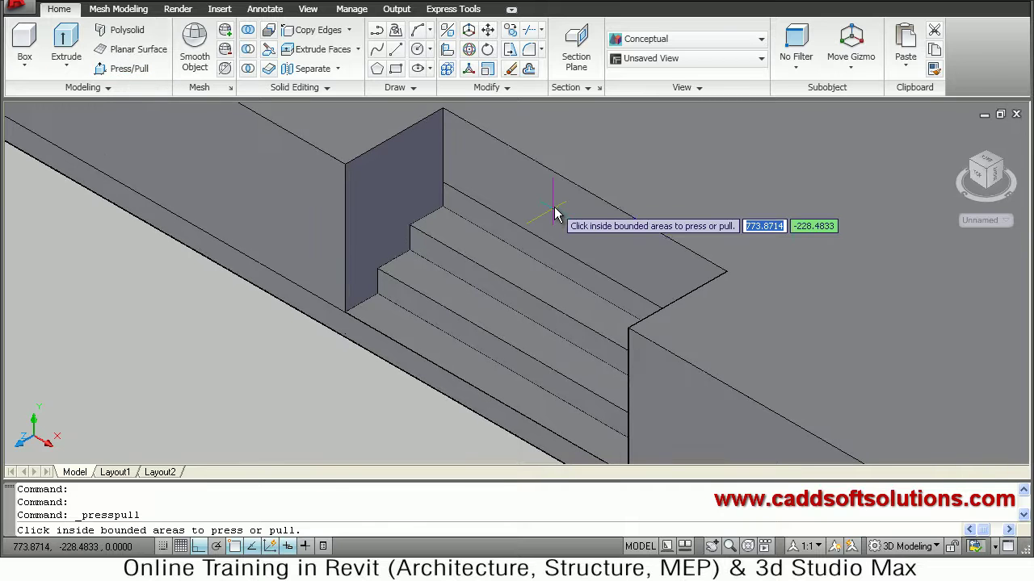
{"action": "left_click", "coordinate": [659, 182]}
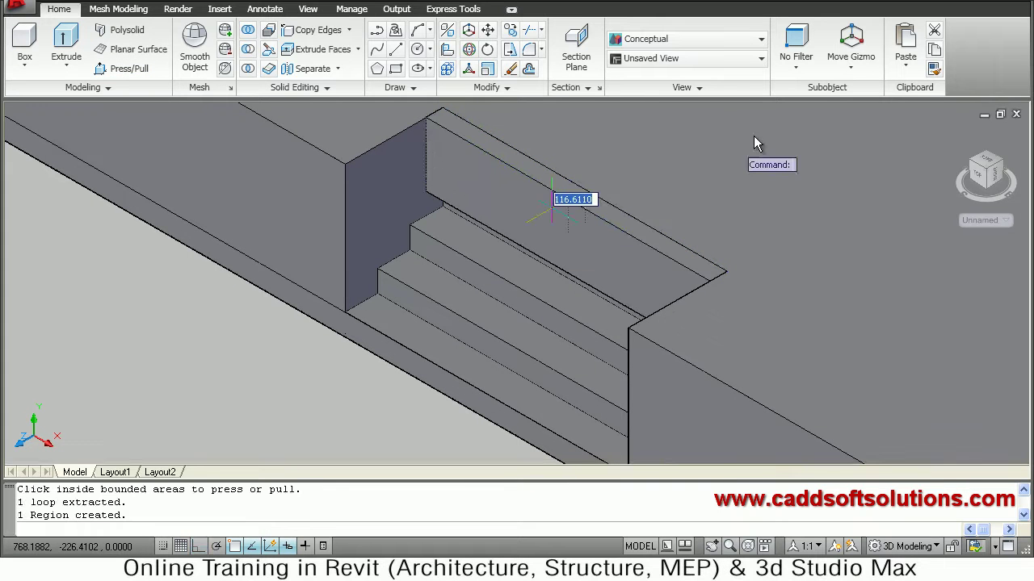
{"action": "type", "text": "2"}
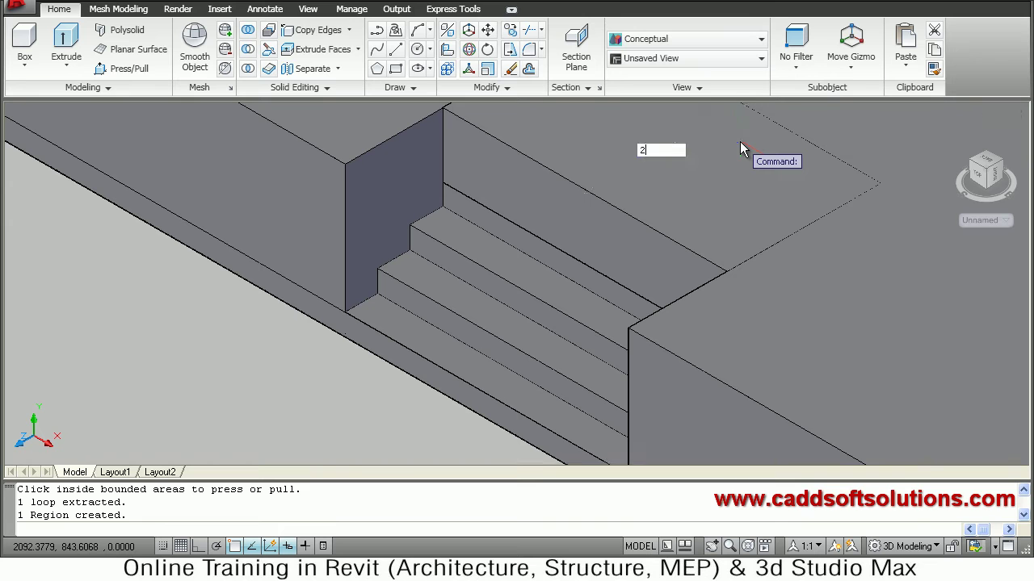
{"action": "type", "text": "30"}
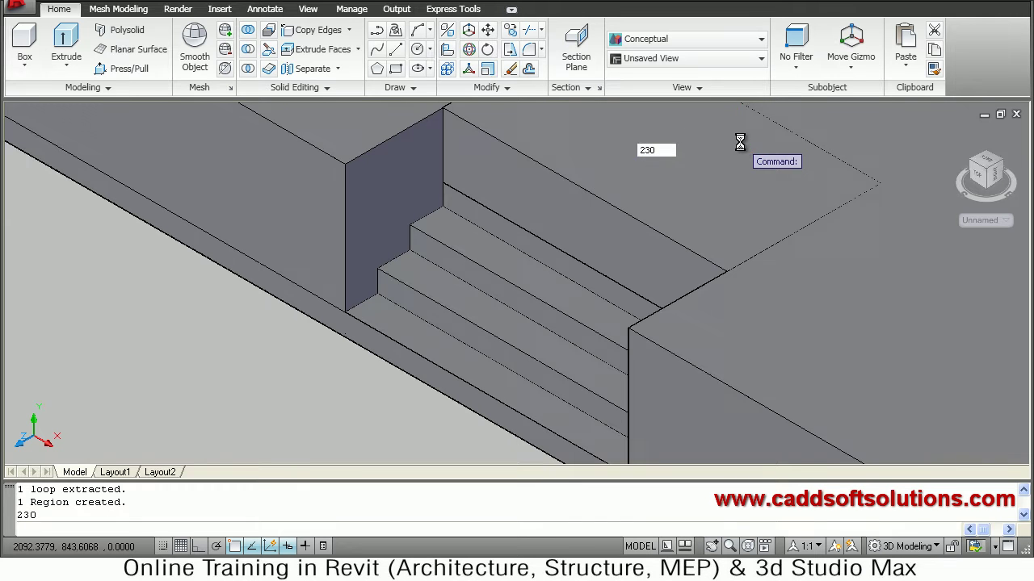
{"action": "key", "text": "Return"}
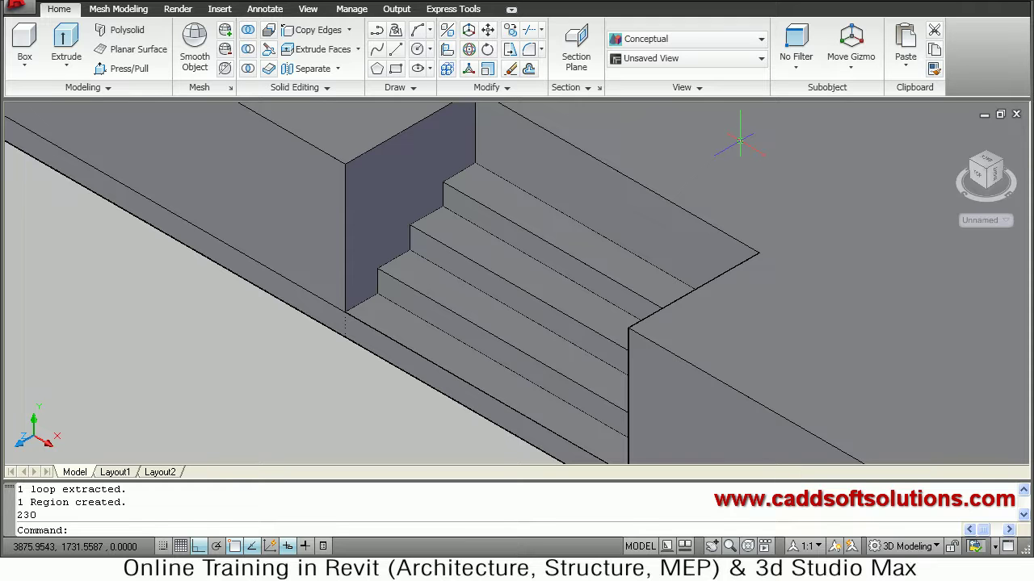
Step: Erase the horizontal construction line 150 above the plinth's base and the two vertical construction lines at the sides of the steps
{"action": "scroll", "coordinate": [740, 141], "scroll_direction": "up", "scroll_amount": 1}
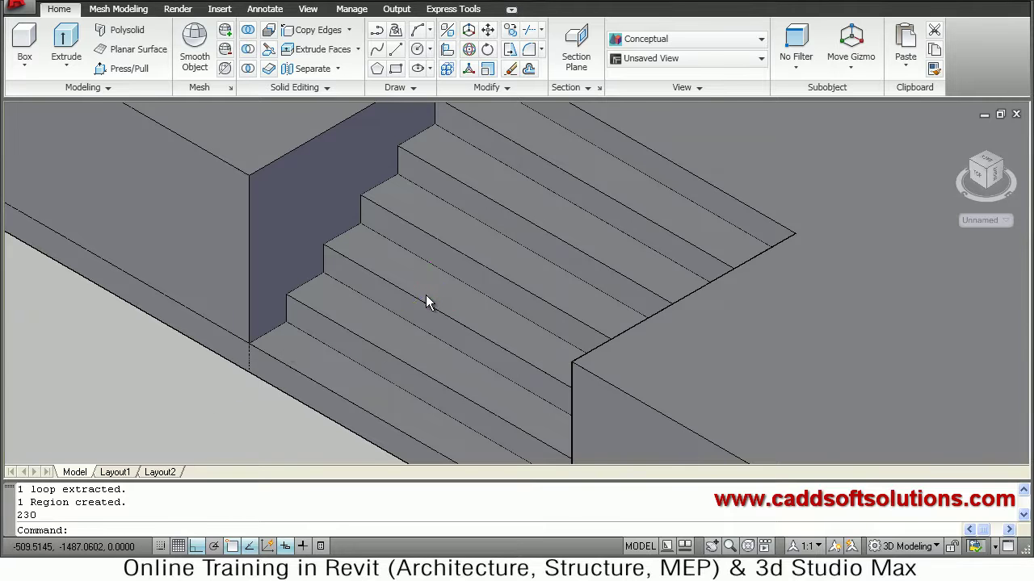
{"action": "scroll", "coordinate": [425, 295], "scroll_direction": "down", "scroll_amount": 3}
{"action": "middle_click_drag", "start_coordinate": [440, 281], "coordinate": [422, 312]}
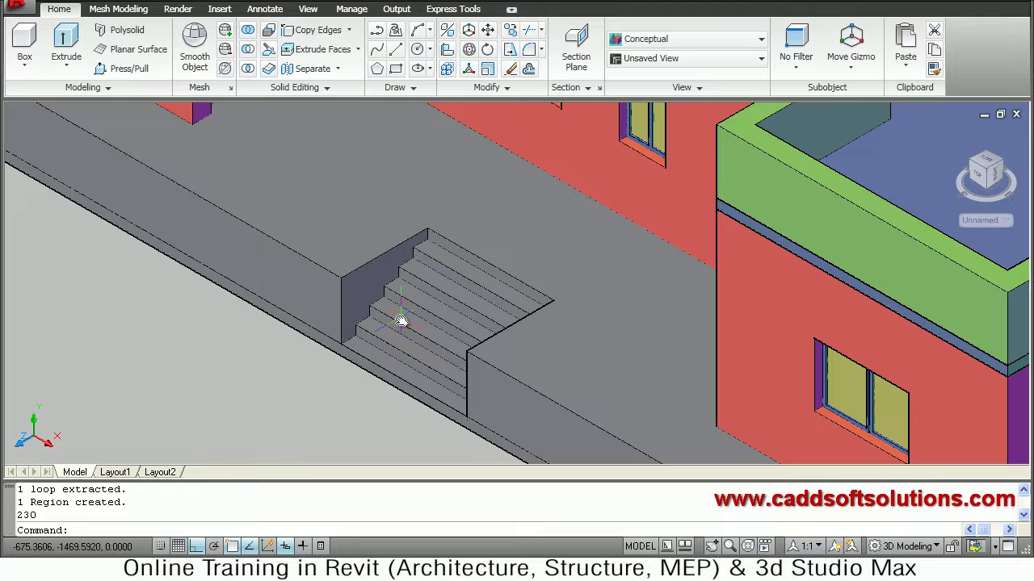
{"action": "scroll", "coordinate": [403, 318], "scroll_direction": "down", "scroll_amount": 3}
{"action": "scroll", "coordinate": [453, 303], "scroll_direction": "up", "scroll_amount": 2}
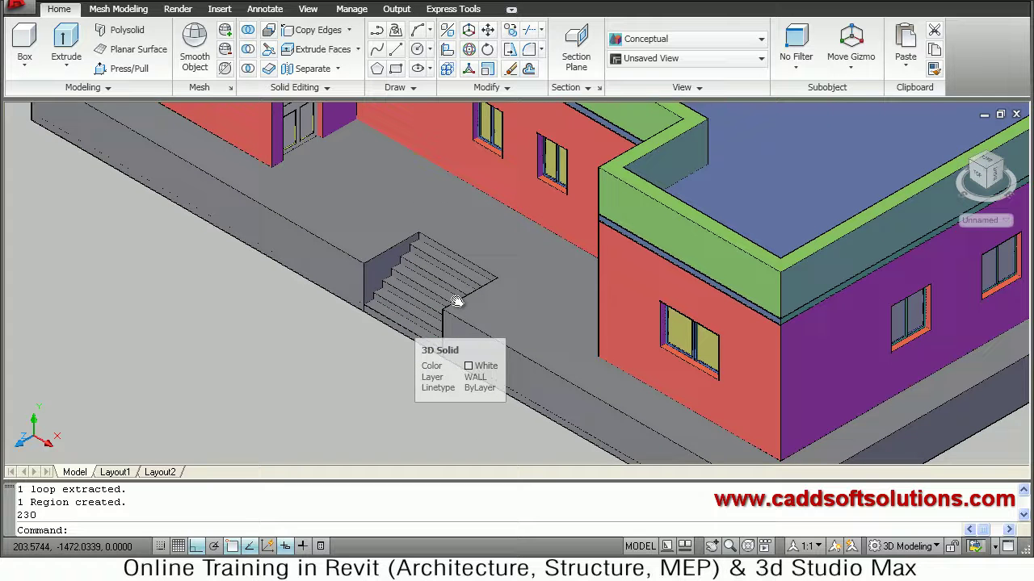
{"action": "middle_click_drag", "start_coordinate": [456, 301], "coordinate": [512, 362]}
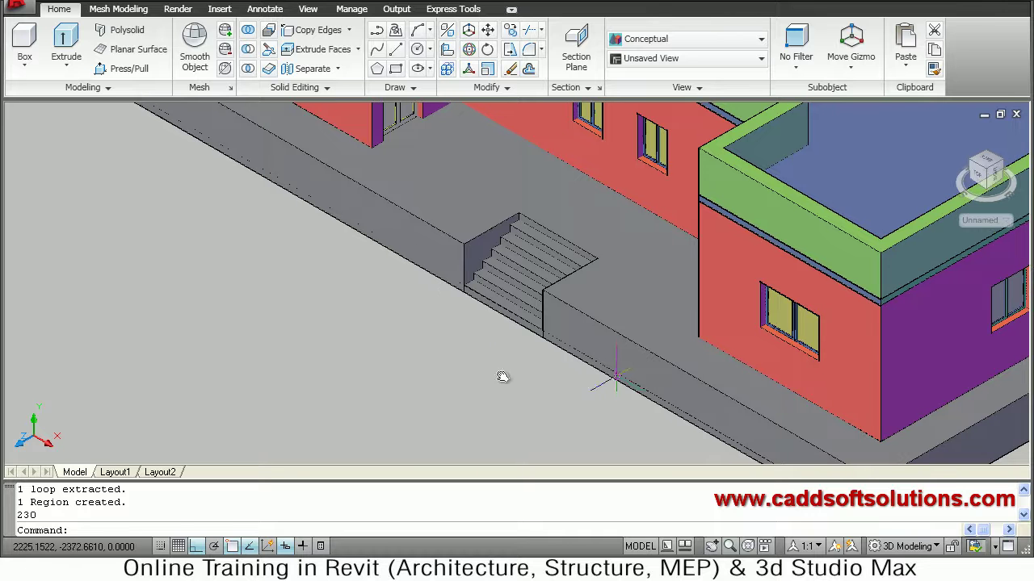
{"action": "scroll", "coordinate": [604, 363], "scroll_direction": "up", "scroll_amount": 3}
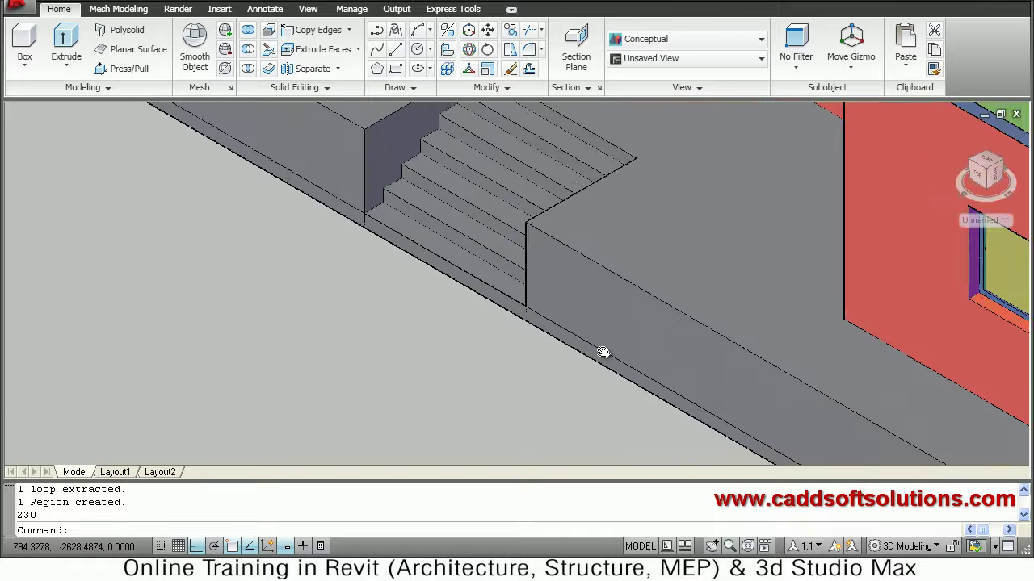
{"action": "scroll", "coordinate": [598, 319], "scroll_direction": "up", "scroll_amount": 3}
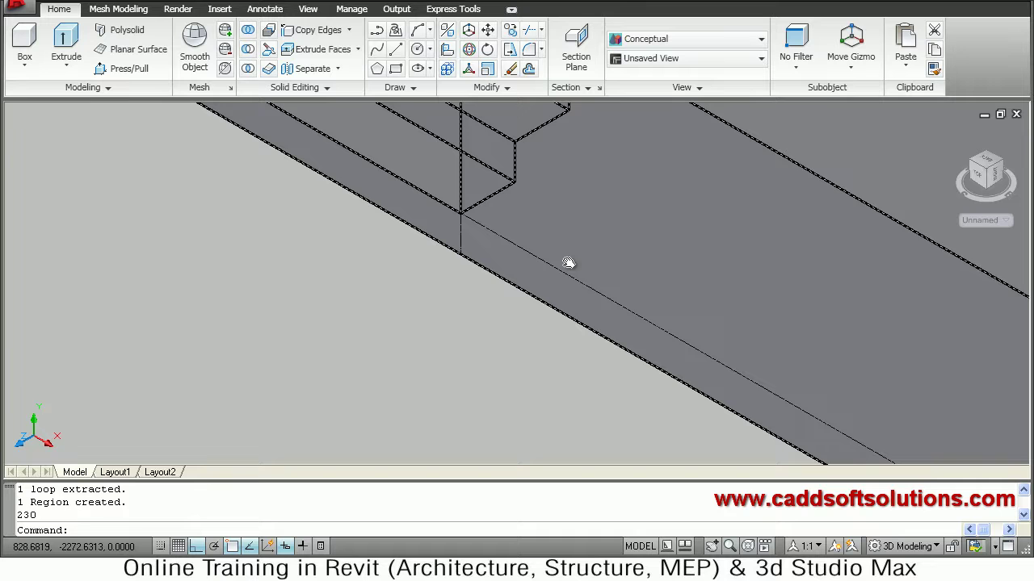
{"action": "type", "text": "e"}
{"action": "key", "text": "Return"}
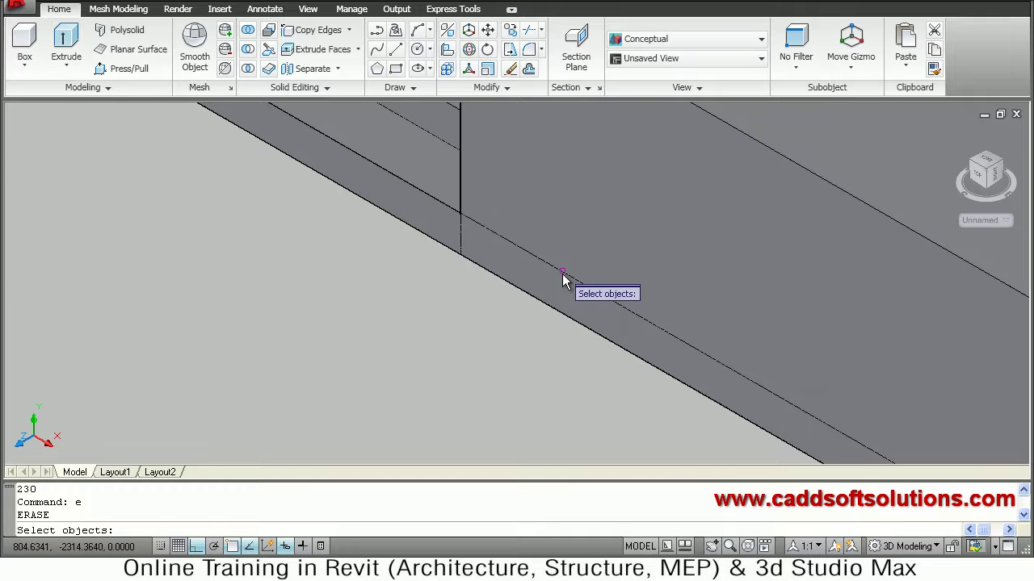
{"action": "left_click", "coordinate": [562, 277]}
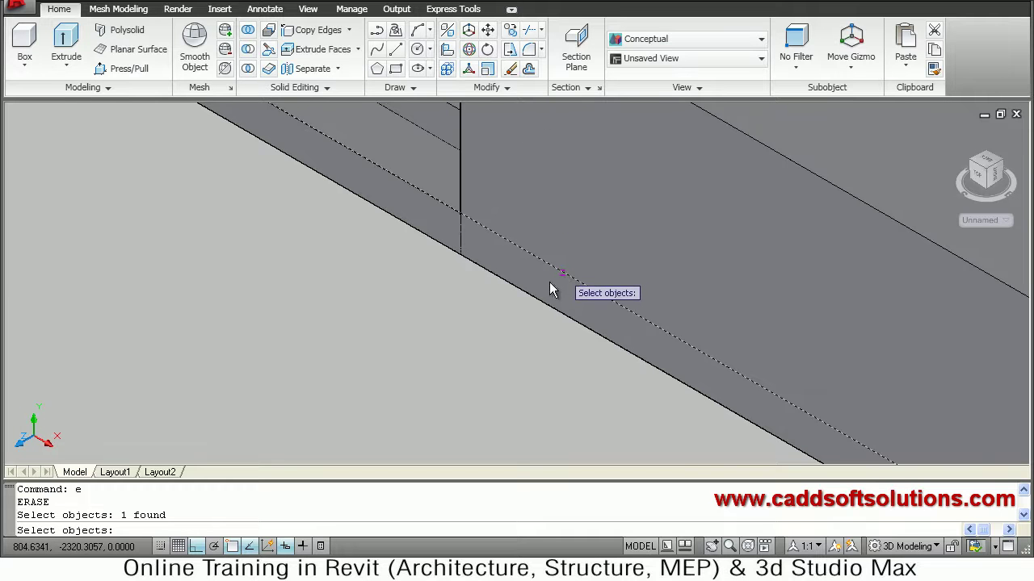
{"action": "left_click", "coordinate": [461, 245]}
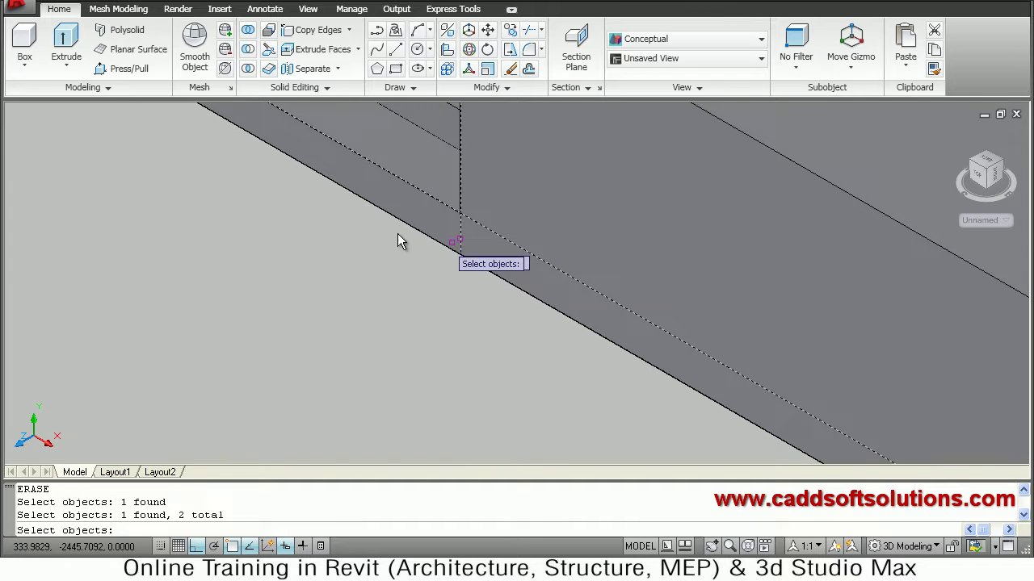
{"action": "middle_click_drag", "start_coordinate": [644, 322], "coordinate": [696, 353]}
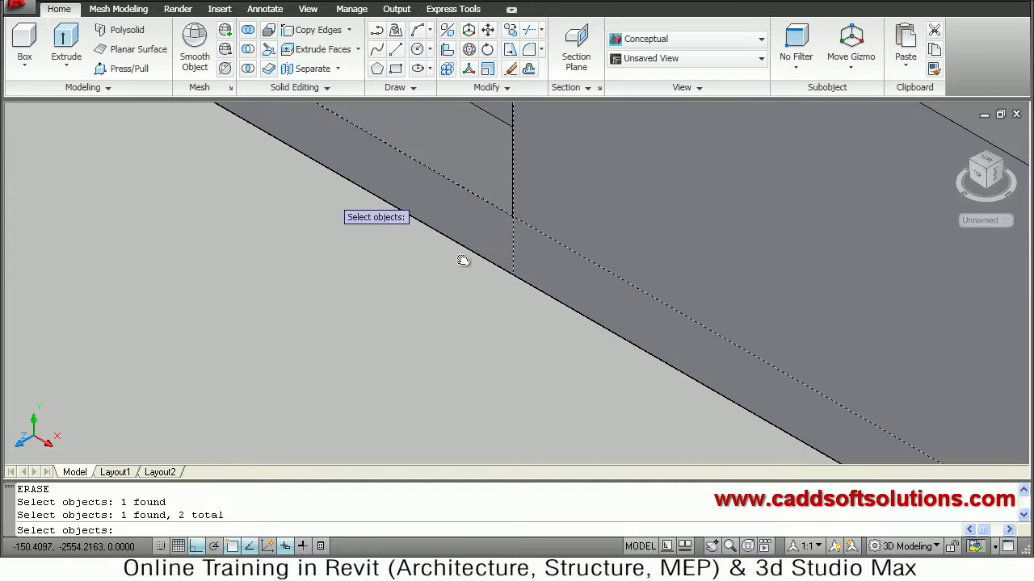
{"action": "middle_click_drag", "start_coordinate": [394, 221], "coordinate": [549, 364]}
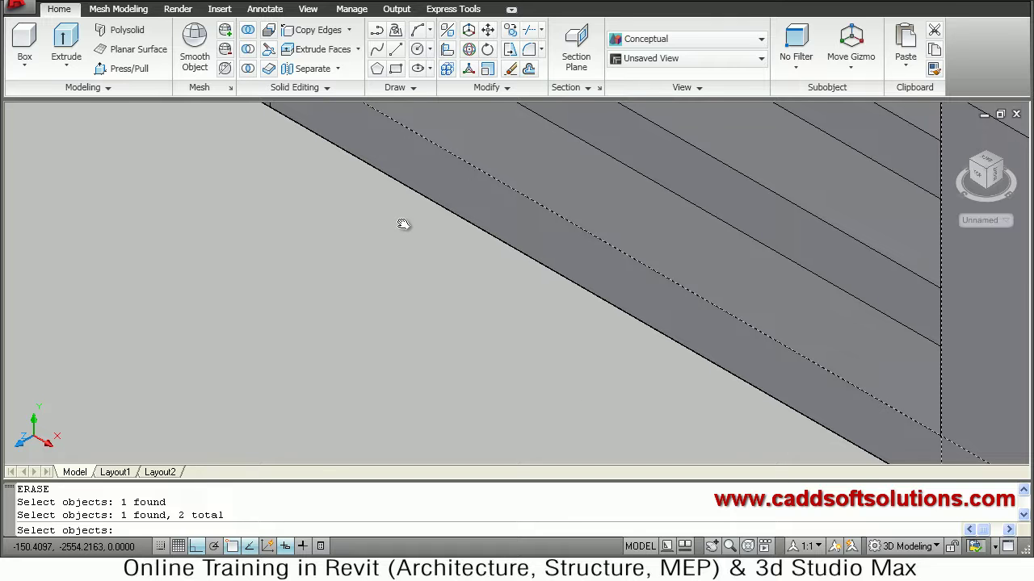
{"action": "middle_click_drag", "start_coordinate": [402, 224], "coordinate": [370, 235]}
{"action": "middle_click_drag", "start_coordinate": [449, 307], "coordinate": [453, 294]}
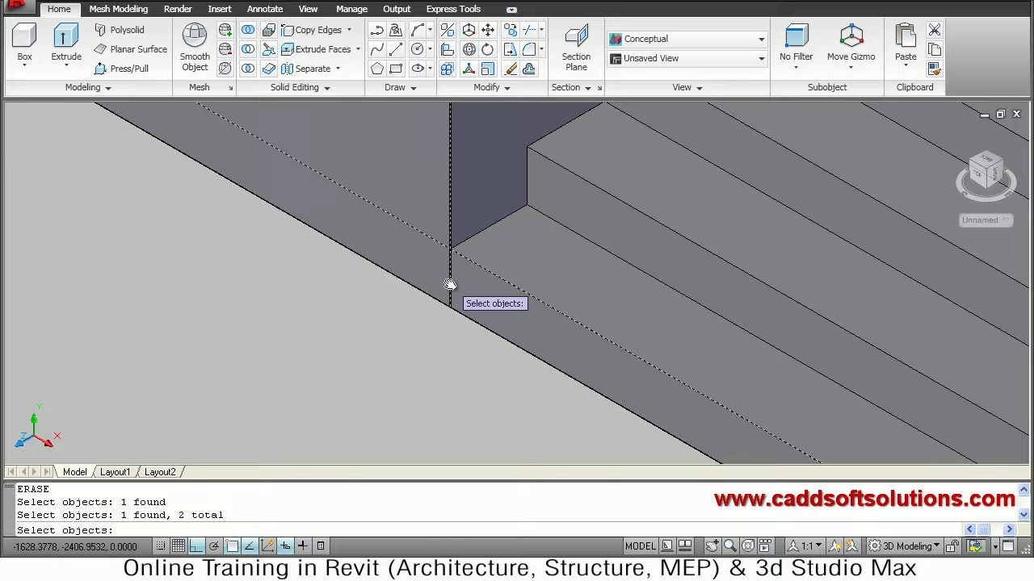
{"action": "left_click", "coordinate": [449, 284]}
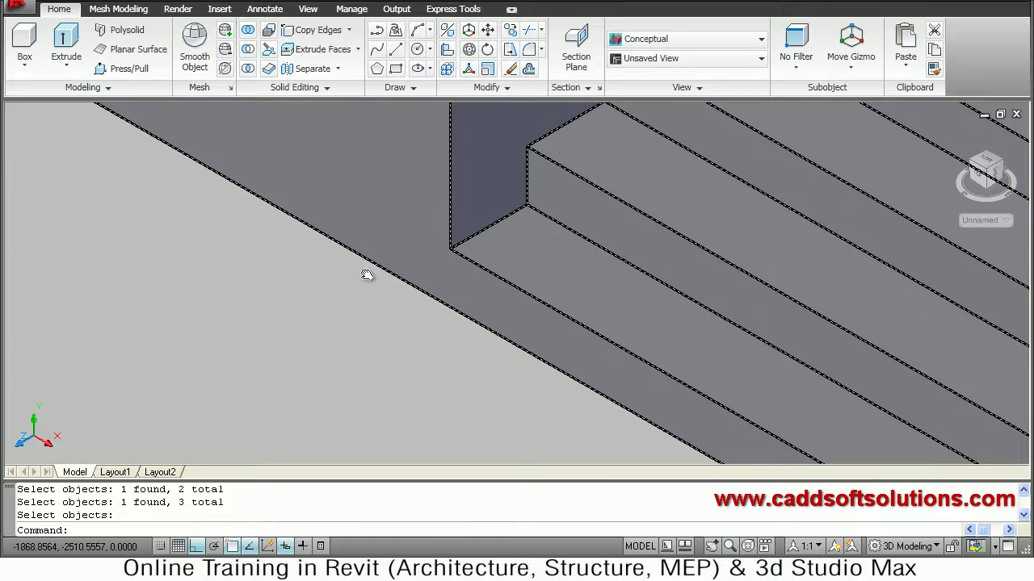
{"action": "key", "text": "Return"}
Step: Change the visual style to 2D Wireframe and switch the model to the Front view
{"action": "scroll", "coordinate": [363, 270], "scroll_direction": "down", "scroll_amount": 3}
{"action": "scroll", "coordinate": [363, 270], "scroll_direction": "down", "scroll_amount": 2}
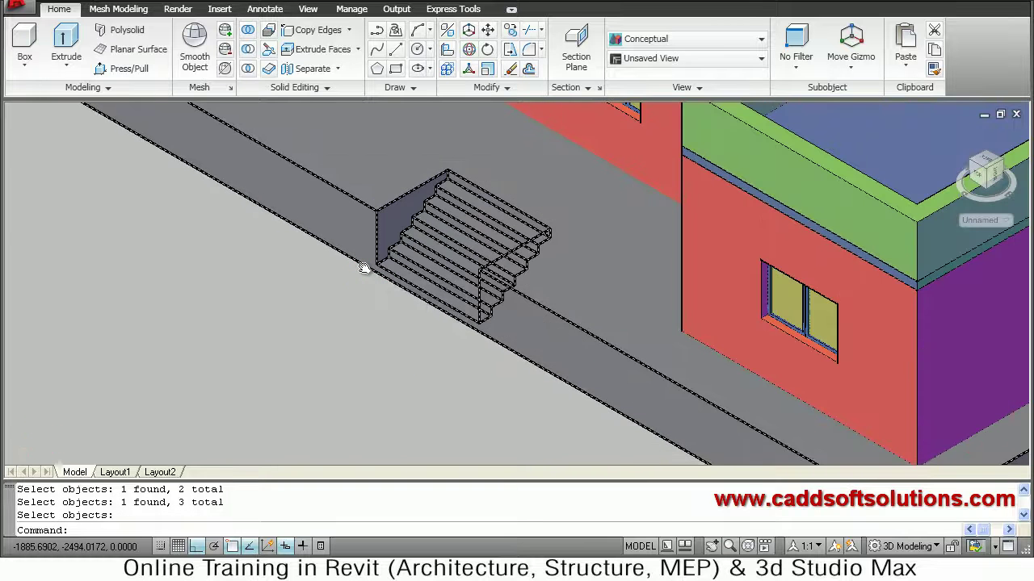
{"action": "scroll", "coordinate": [365, 270], "scroll_direction": "down", "scroll_amount": 2}
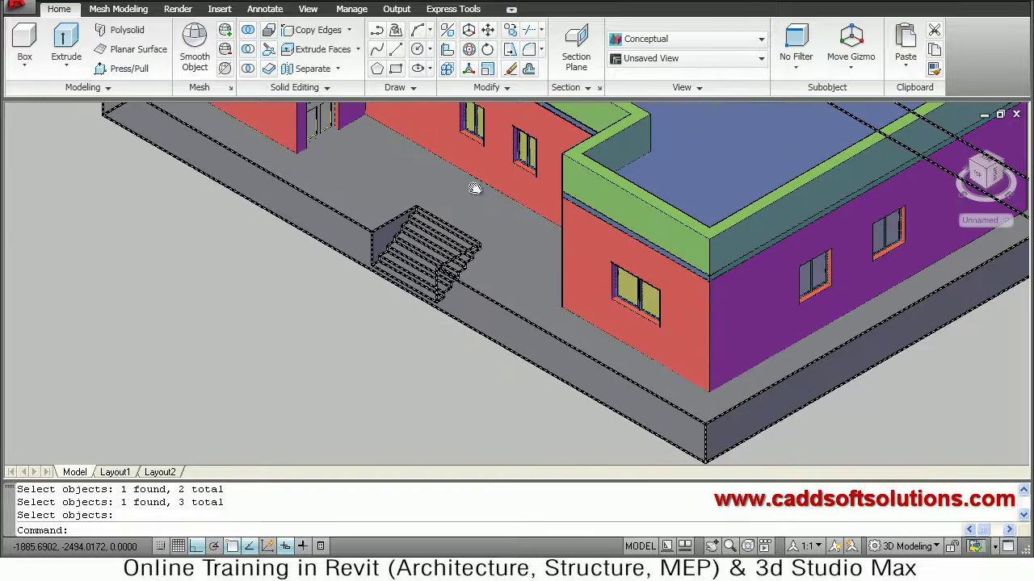
{"action": "left_click", "coordinate": [638, 39]}
{"action": "key", "text": "Escape"}
{"action": "left_click", "coordinate": [638, 39]}
{"action": "left_click", "coordinate": [625, 80]}
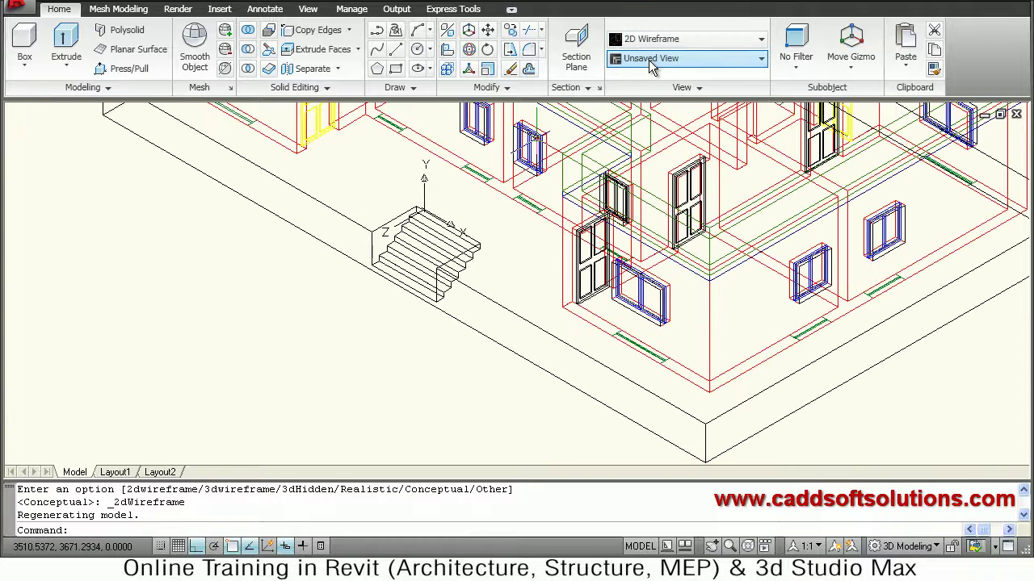
{"action": "left_click", "coordinate": [649, 60]}
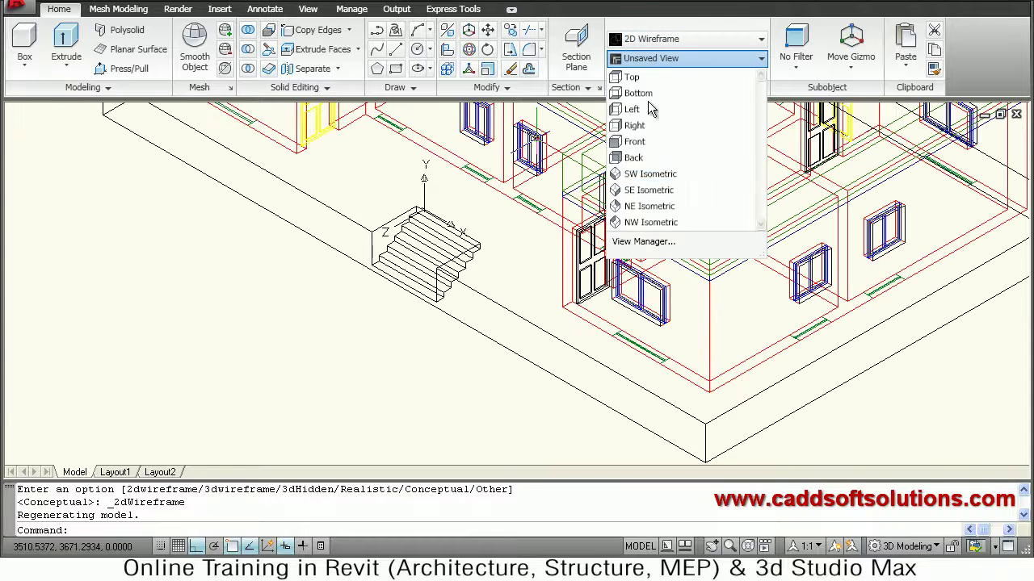
{"action": "left_click", "coordinate": [634, 142]}
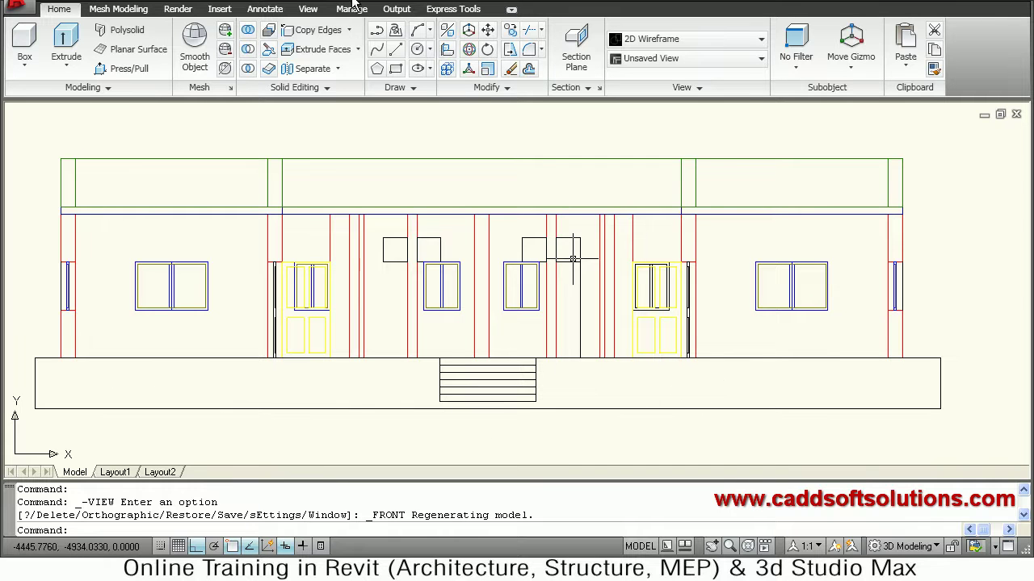
Step: Start a new hatch and choose the predefined GRAVEL pattern for it
{"action": "left_click", "coordinate": [408, 89]}
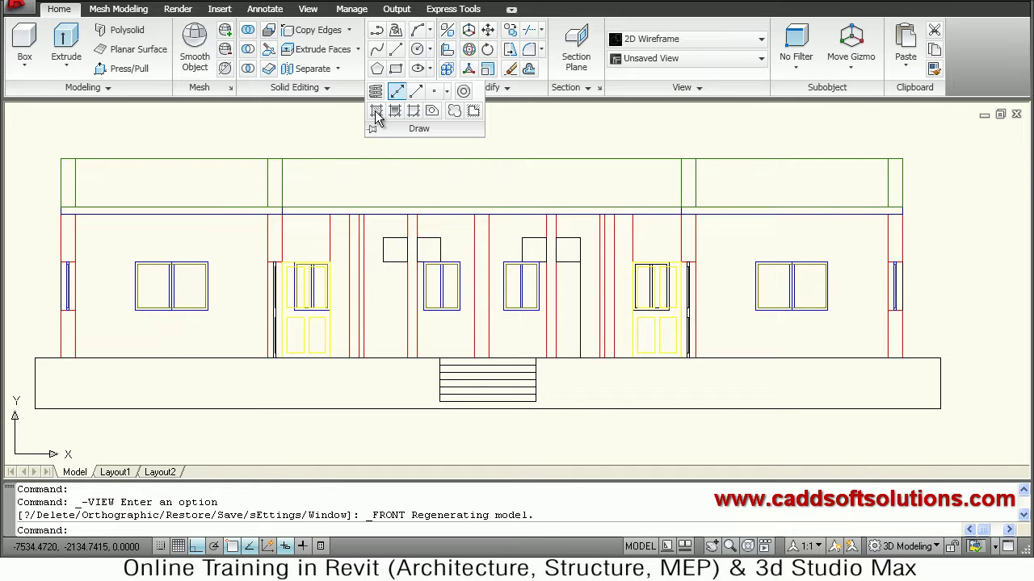
{"action": "key", "text": "Escape"}
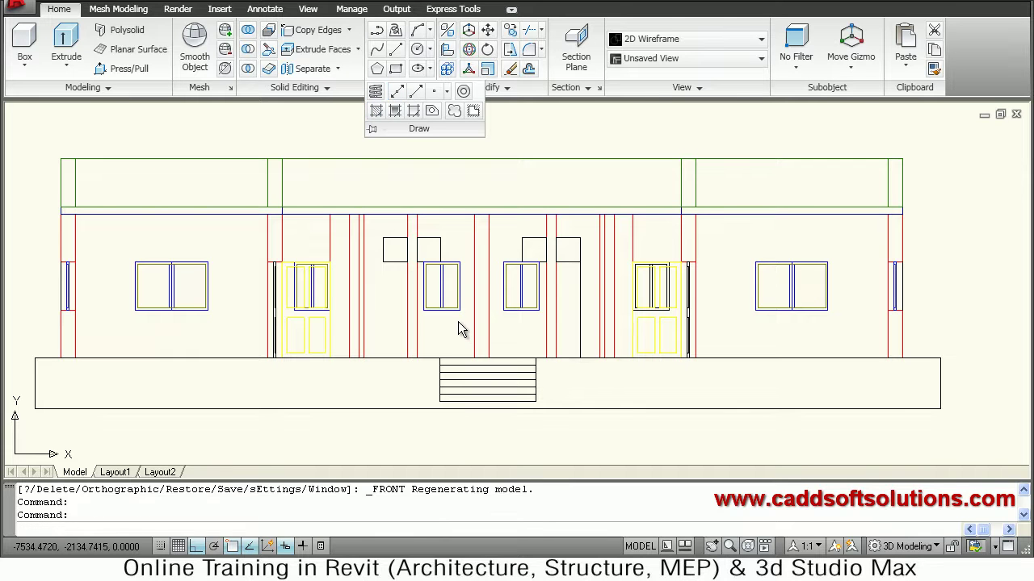
{"action": "type", "text": "h"}
{"action": "key", "text": "Return"}
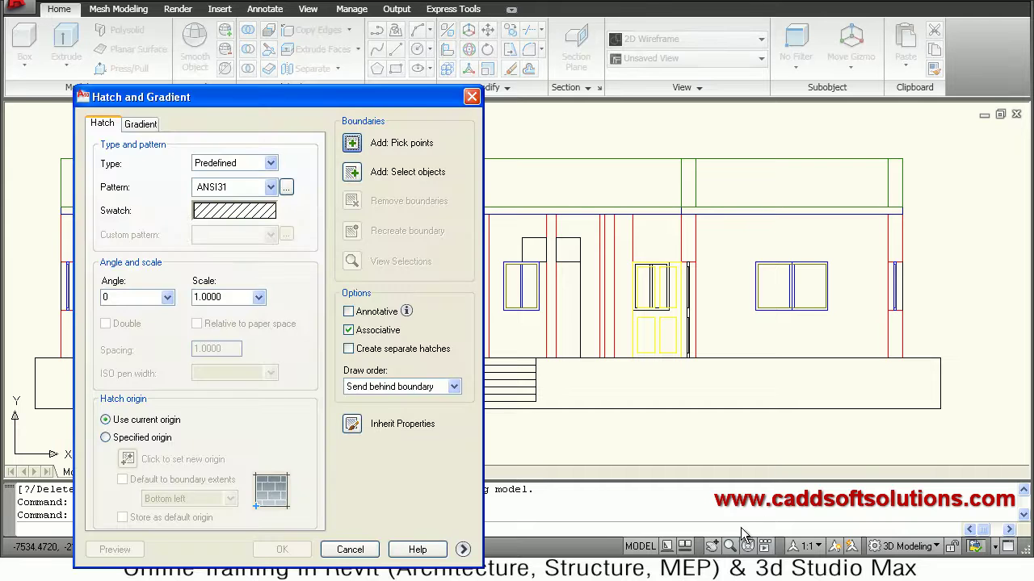
{"action": "left_click_drag", "start_coordinate": [402, 102], "coordinate": [577, 51]}
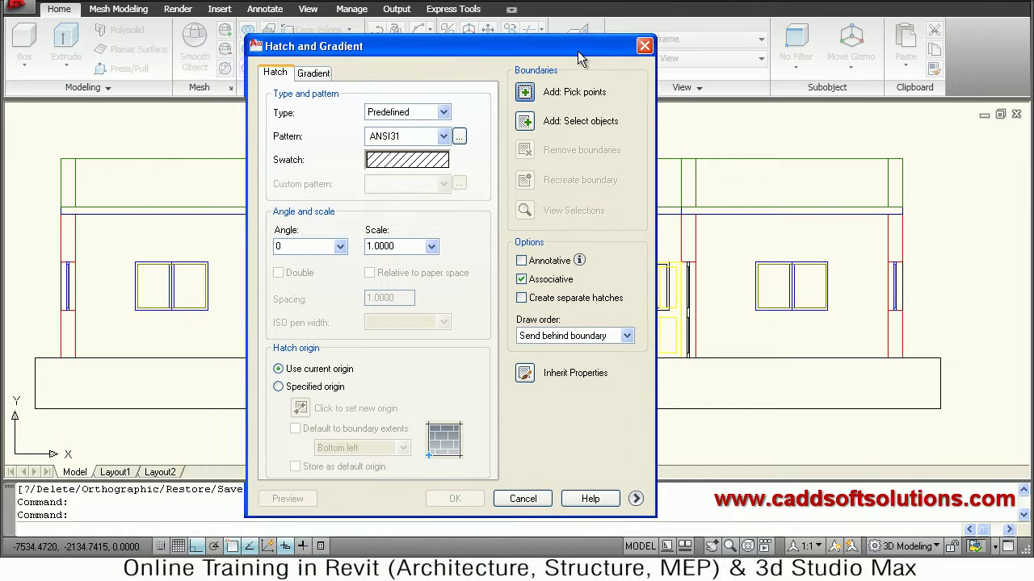
{"action": "left_click", "coordinate": [399, 153]}
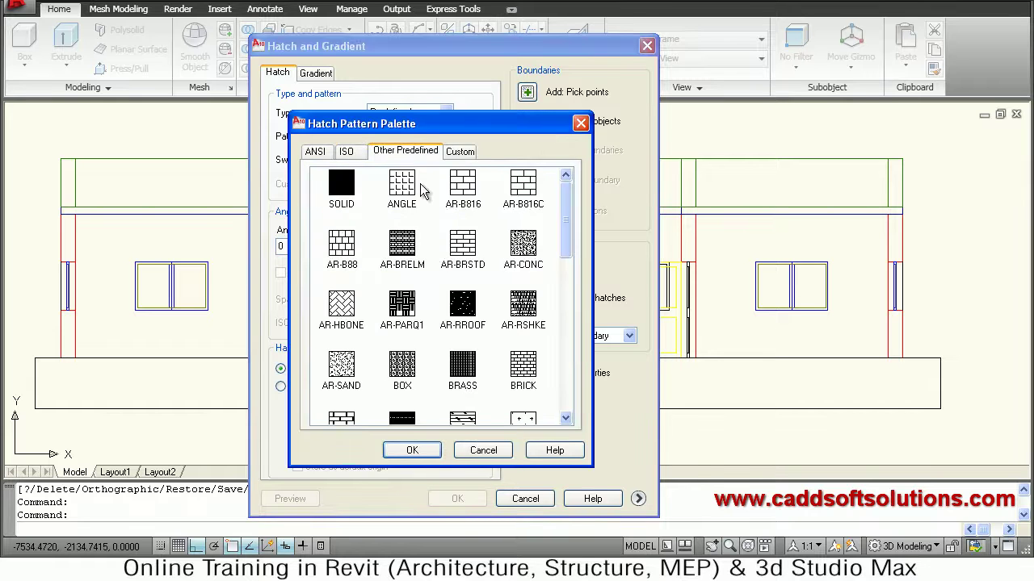
{"action": "left_click_drag", "start_coordinate": [569, 243], "coordinate": [569, 319]}
{"action": "left_click", "coordinate": [512, 330]}
{"action": "left_click", "coordinate": [410, 449]}
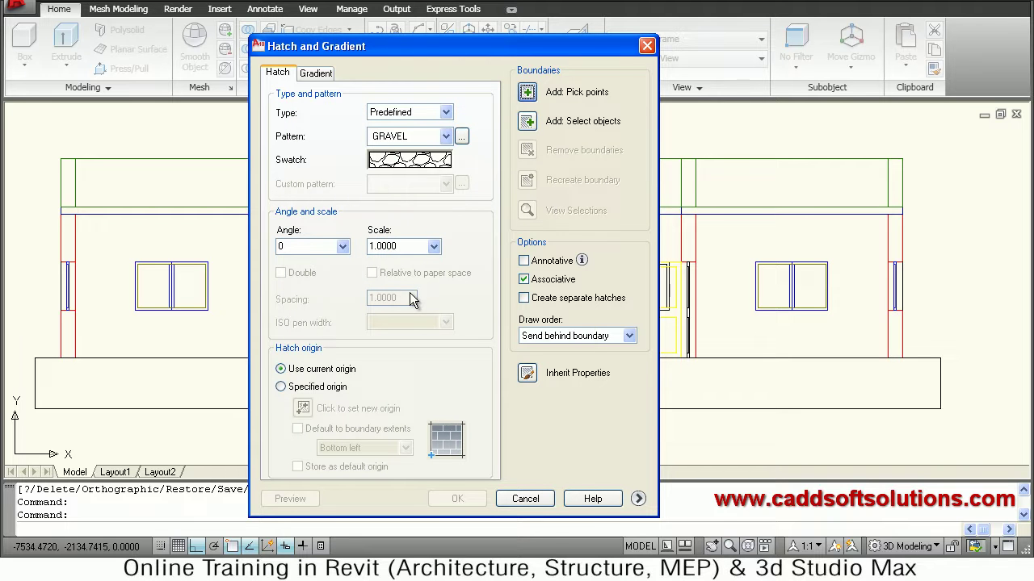
Step: Pick the plinth's front face beside the steps as the hatch area and preview the pattern at scale 500
{"action": "left_click", "coordinate": [526, 93]}
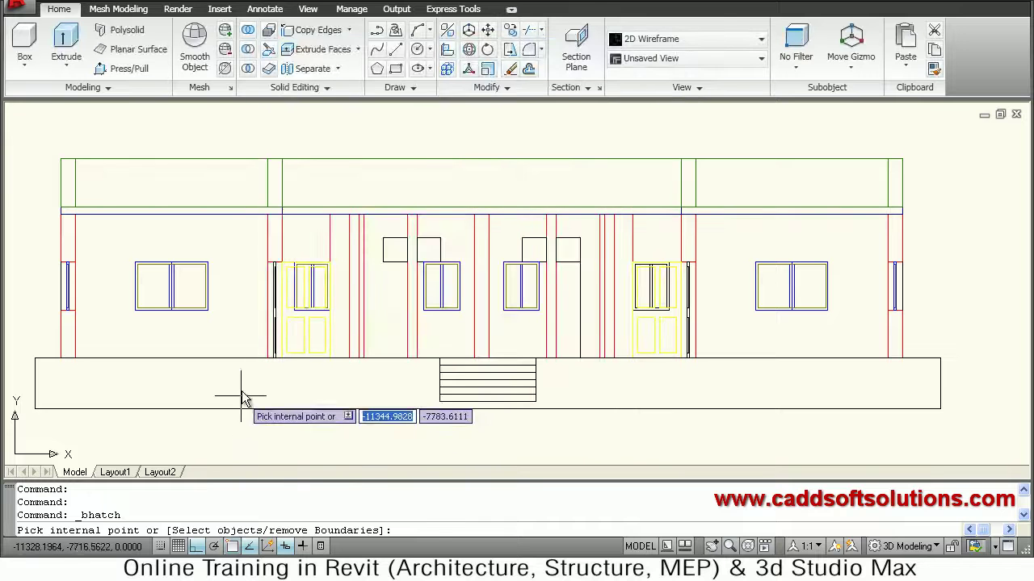
{"action": "left_click", "coordinate": [245, 388]}
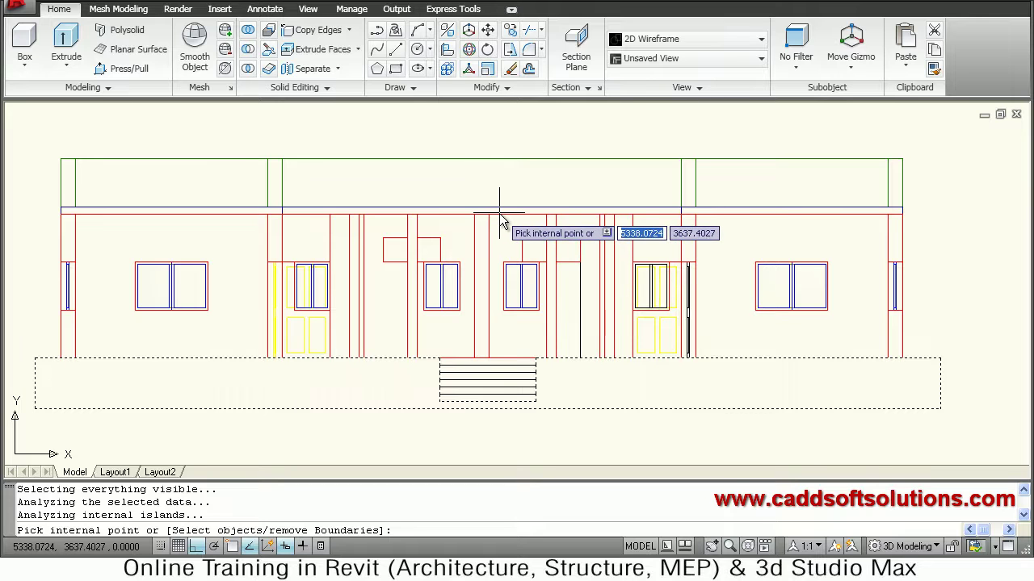
{"action": "key", "text": "Return"}
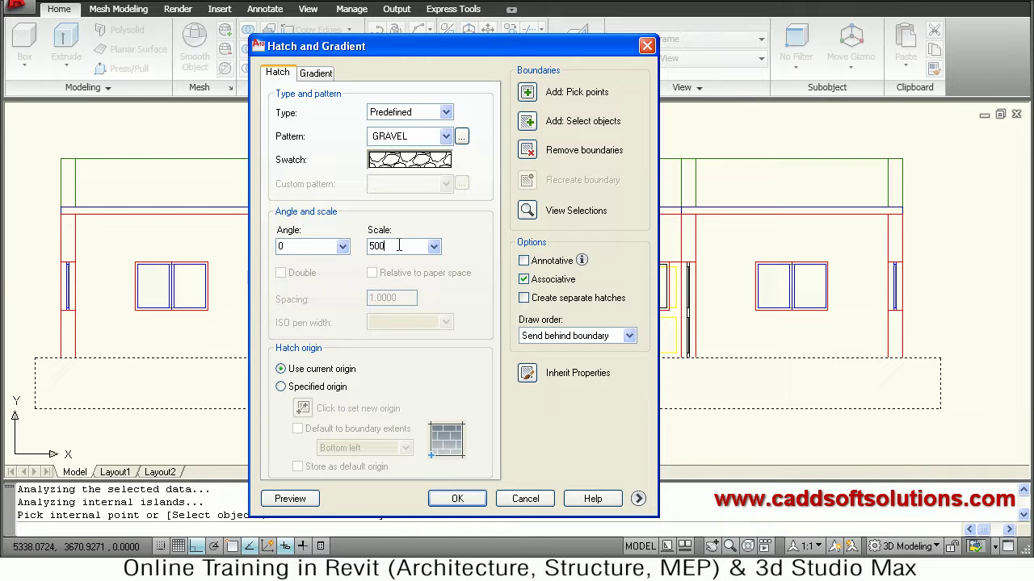
{"action": "left_click", "coordinate": [290, 499]}
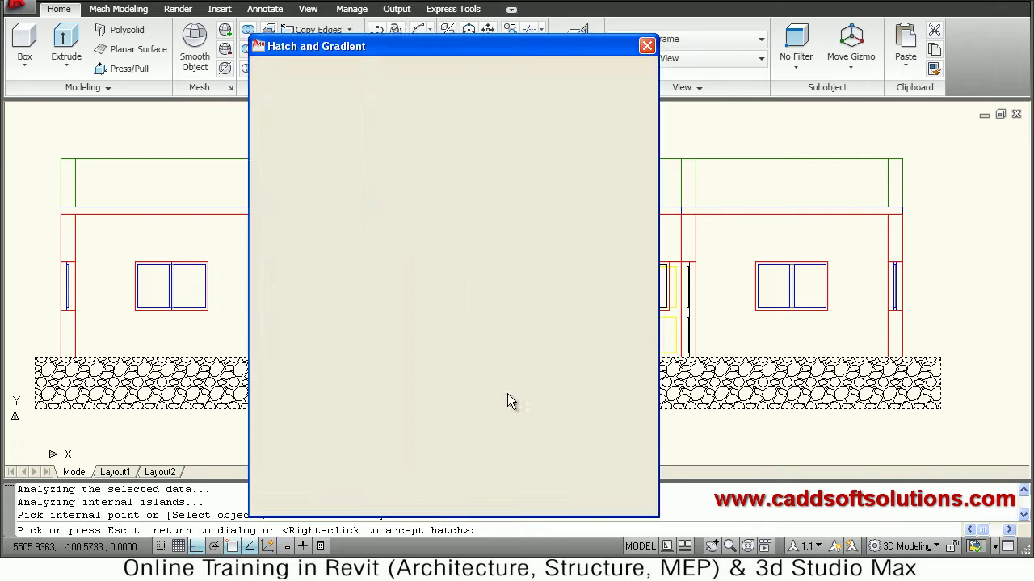
{"action": "left_click", "coordinate": [507, 396]}
Step: Set the gravel hatch's scale to 750, preview it and apply the hatch to the plinth's front face
{"action": "double_click", "coordinate": [399, 247]}
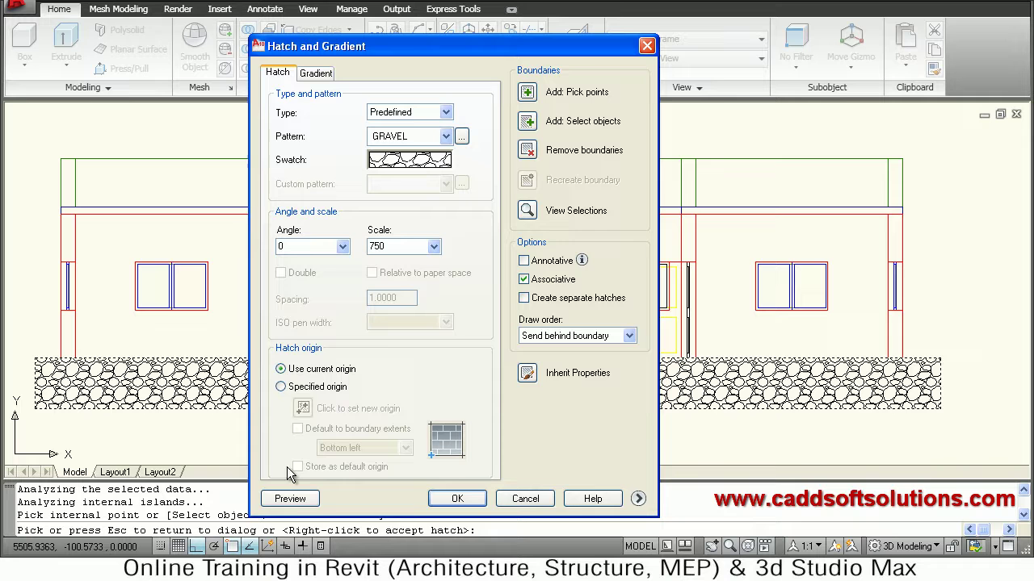
{"action": "left_click", "coordinate": [290, 499]}
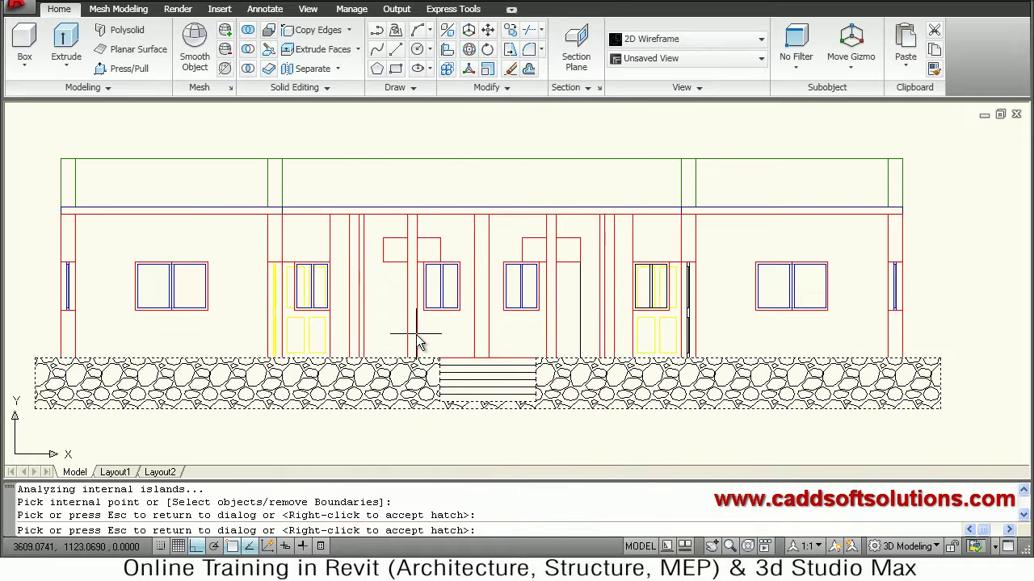
{"action": "left_click", "coordinate": [418, 343]}
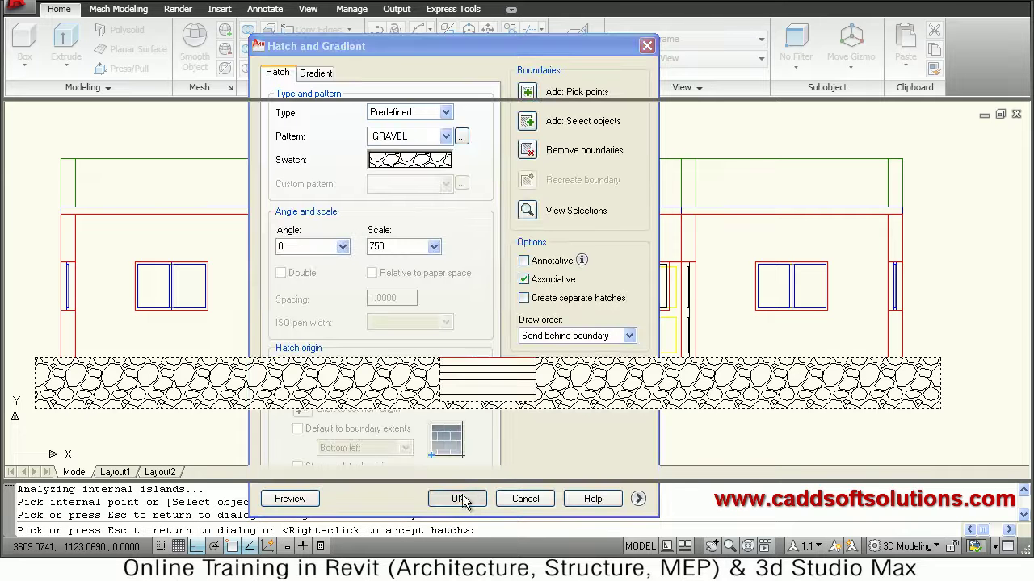
{"action": "left_click", "coordinate": [454, 500]}
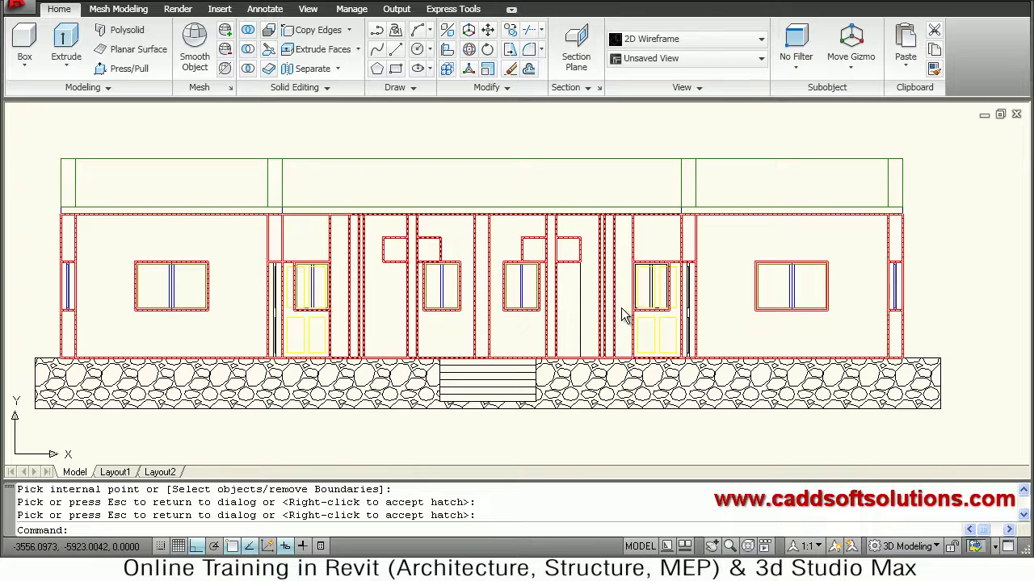
Step: Switch the model to the SE Isometric view
{"action": "left_click", "coordinate": [682, 58]}
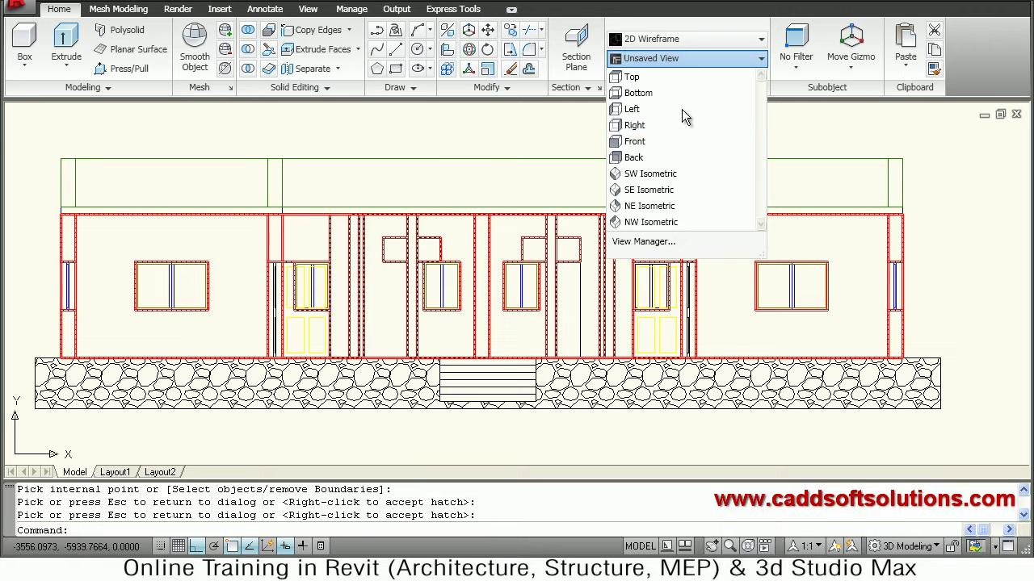
{"action": "left_click", "coordinate": [667, 189]}
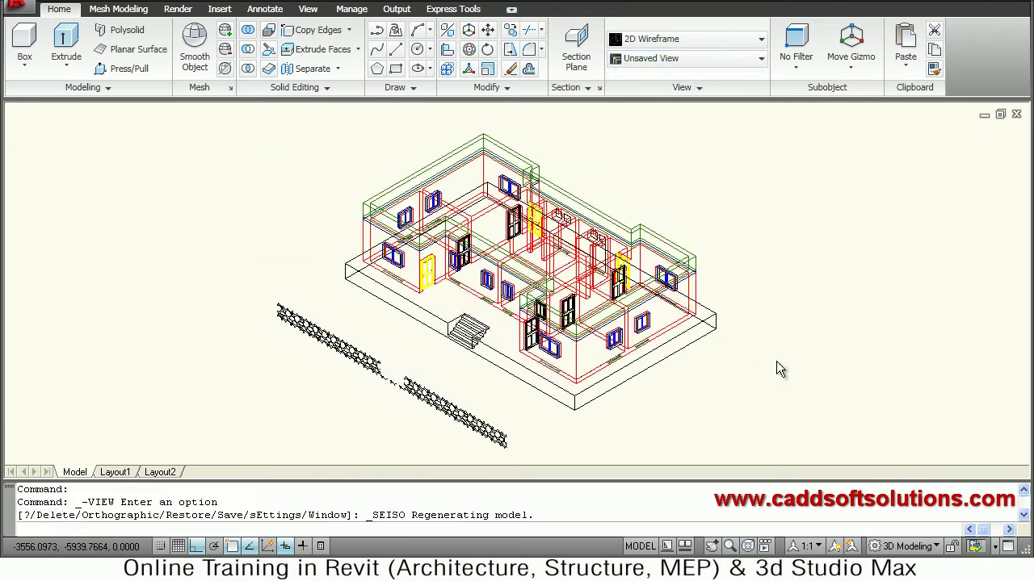
{"action": "scroll", "coordinate": [450, 372], "scroll_direction": "up", "scroll_amount": 1}
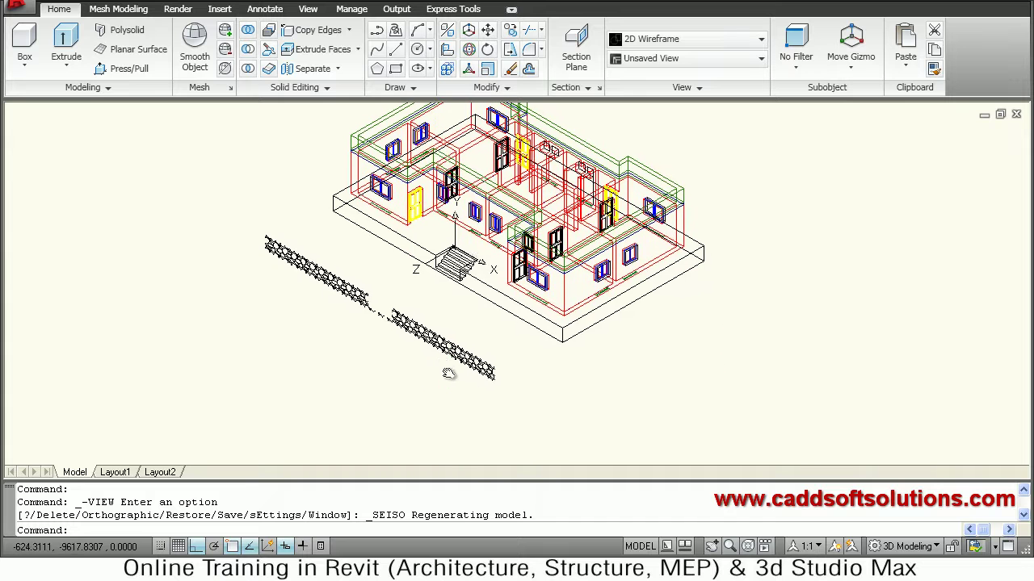
{"action": "scroll", "coordinate": [492, 347], "scroll_direction": "up", "scroll_amount": 3}
{"action": "middle_click_drag", "start_coordinate": [503, 360], "coordinate": [490, 320]}
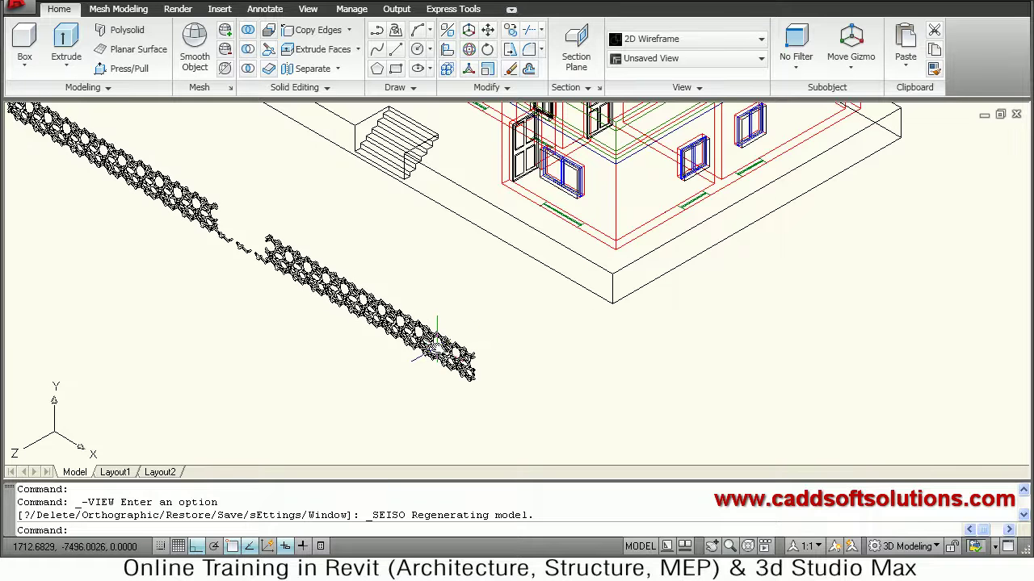
Step: Recreate the gravel hatch's boundary as a polyline and reassociate the hatch with it
{"action": "left_click", "coordinate": [436, 347]}
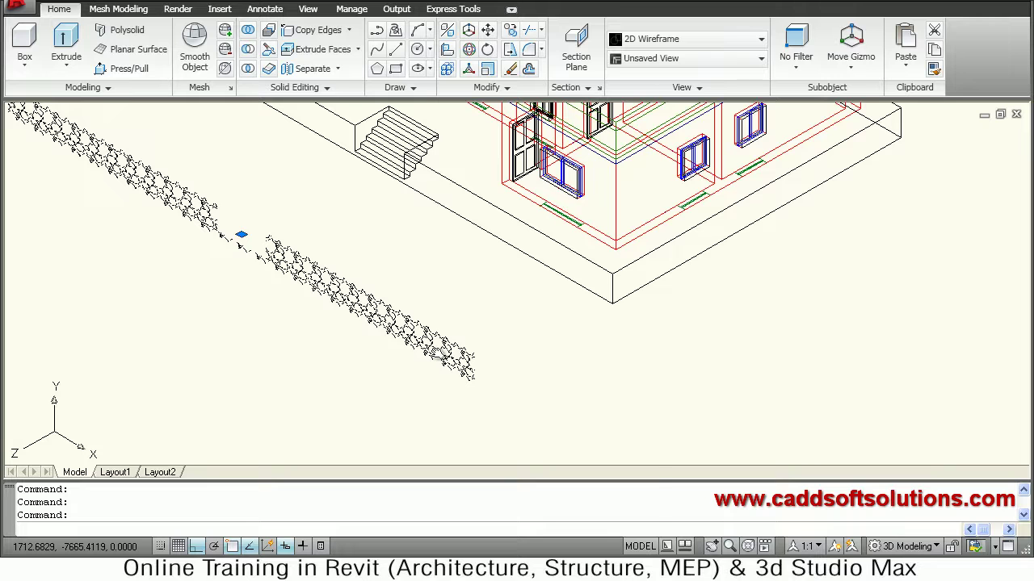
{"action": "double_click", "coordinate": [436, 352]}
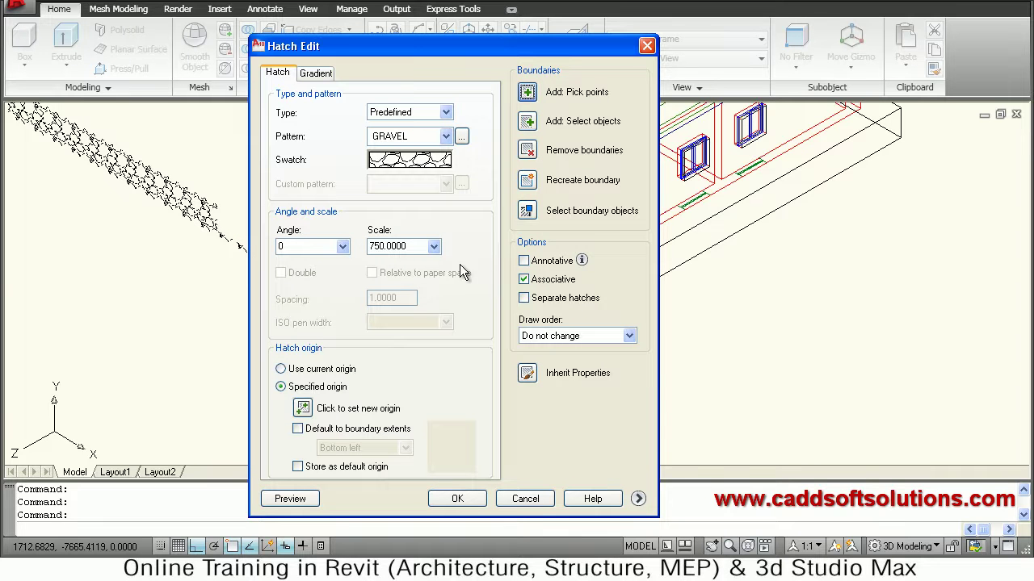
{"action": "left_click", "coordinate": [526, 181]}
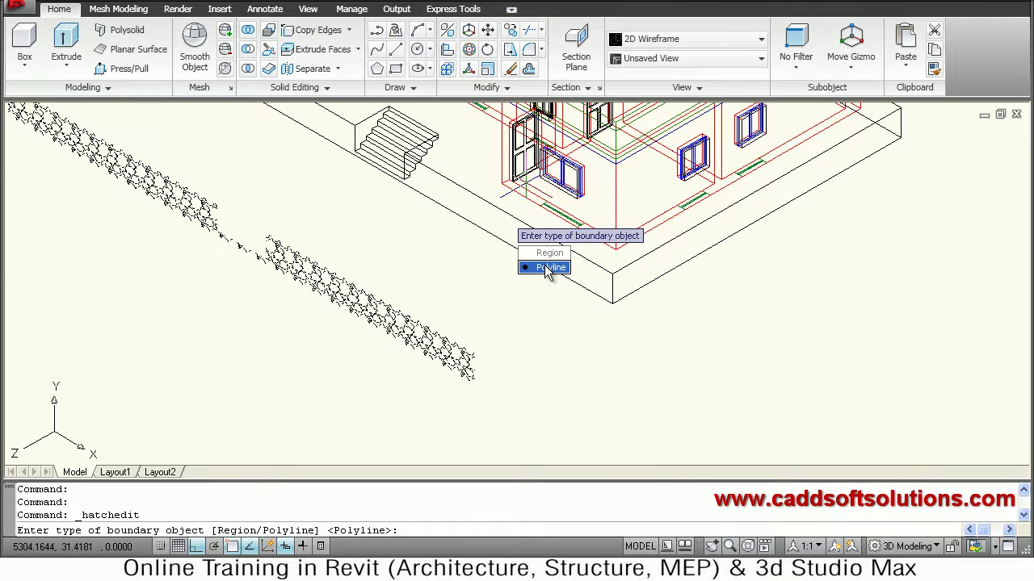
{"action": "left_click", "coordinate": [547, 267]}
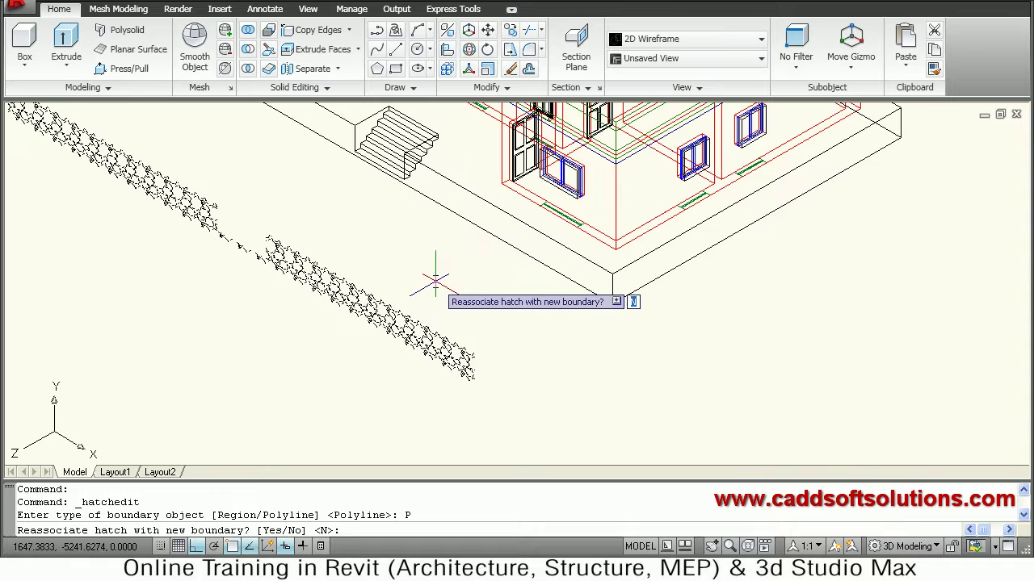
{"action": "key", "text": "Return"}
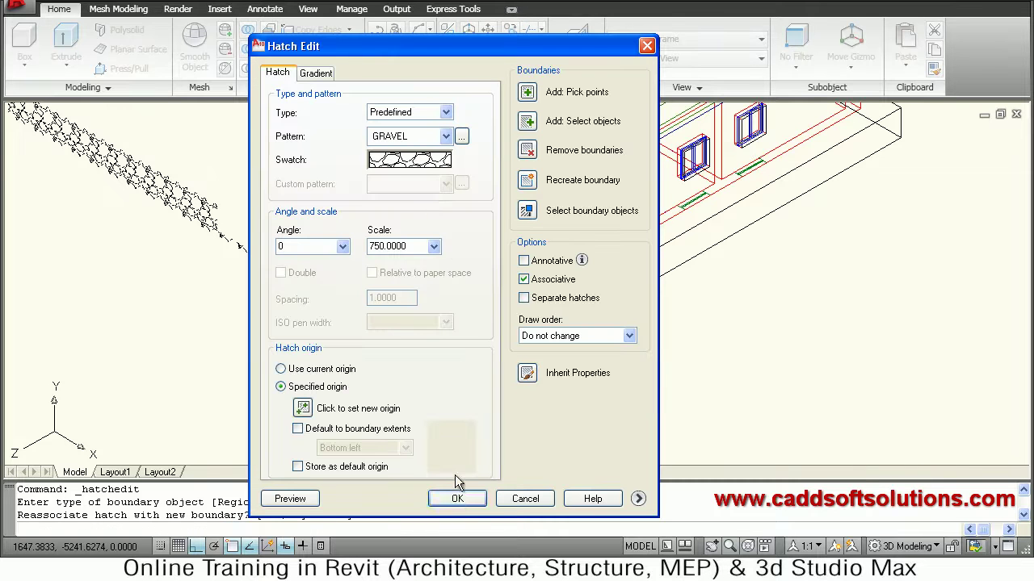
{"action": "left_click", "coordinate": [456, 500]}
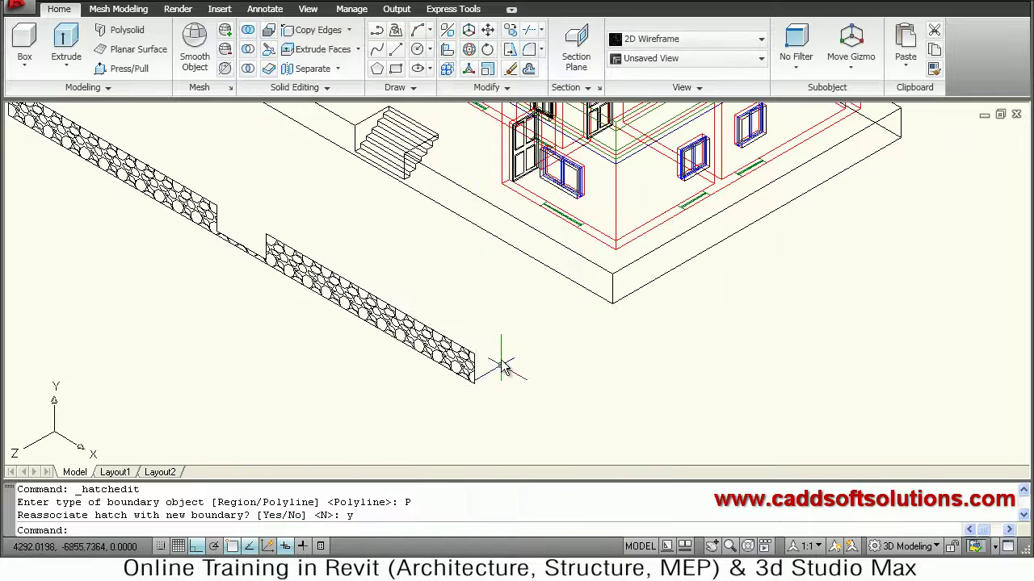
Step: Move the gravel hatch and its boundary from their upper end corner to the plinth's matching upper front corner
{"action": "scroll", "coordinate": [469, 382], "scroll_direction": "up", "scroll_amount": 4}
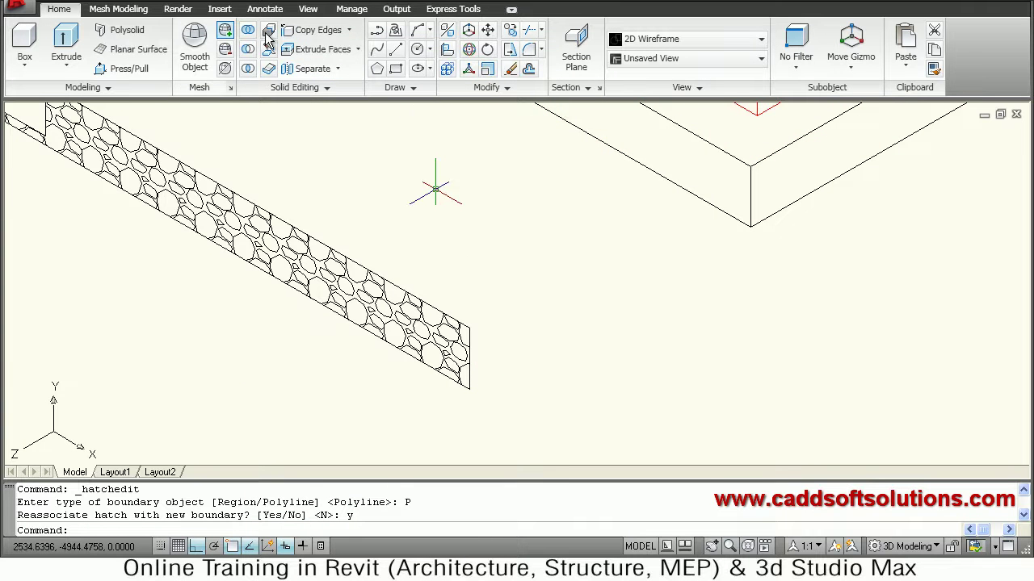
{"action": "left_click", "coordinate": [488, 29]}
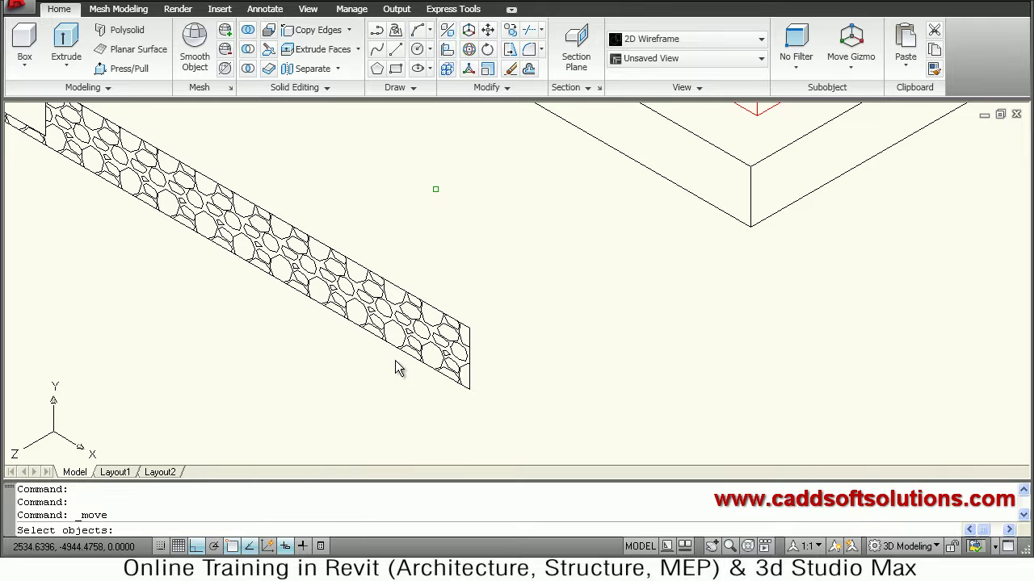
{"action": "left_click", "coordinate": [418, 331]}
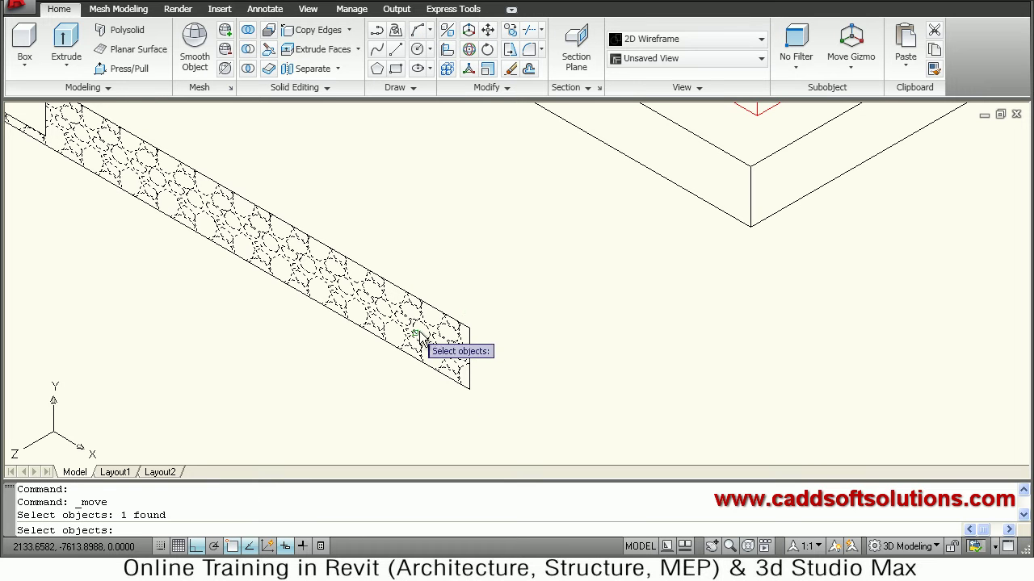
{"action": "left_click", "coordinate": [467, 336]}
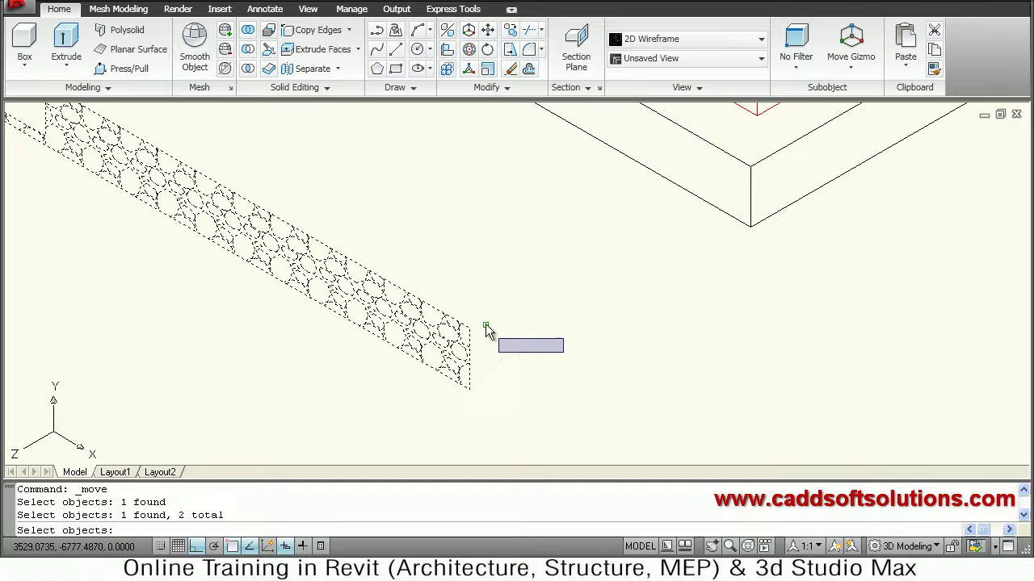
{"action": "key", "text": "Return"}
{"action": "left_click", "coordinate": [470, 328]}
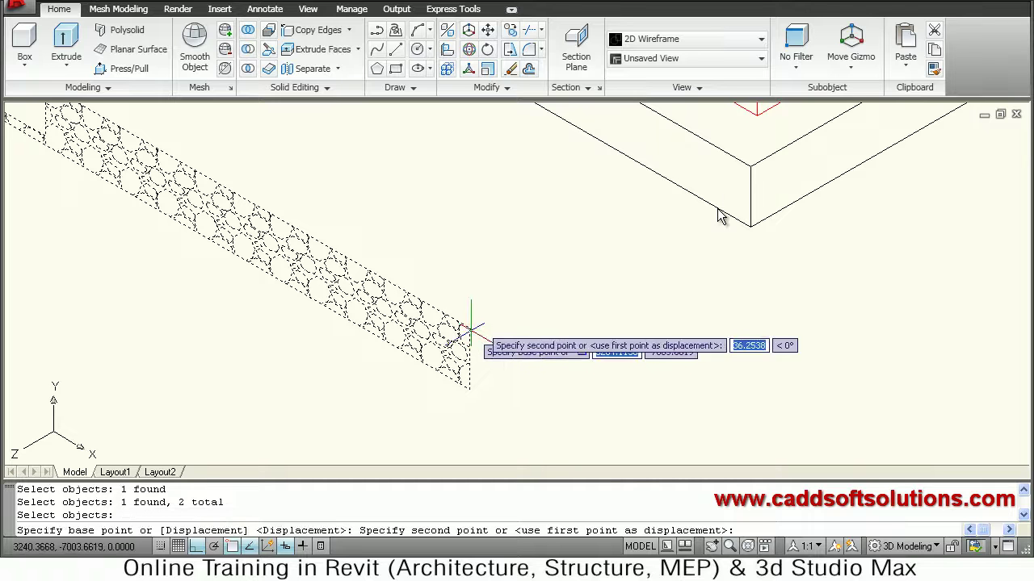
{"action": "left_click", "coordinate": [751, 166]}
{"action": "scroll", "coordinate": [769, 278], "scroll_direction": "down", "scroll_amount": 5}
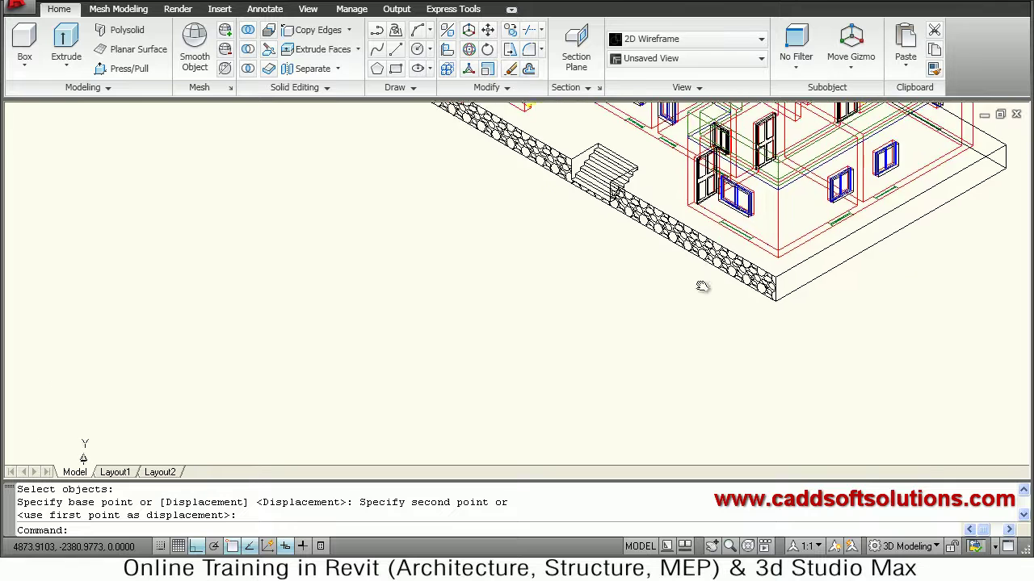
Step: Explode the gravel hatch on the plinth's front face into separate lines
{"action": "scroll", "coordinate": [696, 313], "scroll_direction": "up", "scroll_amount": 5}
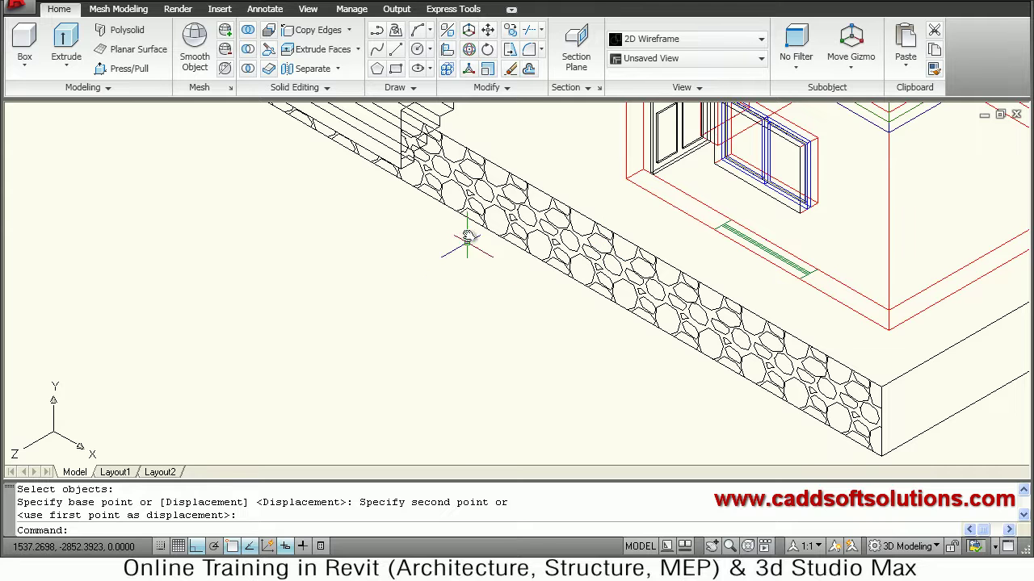
{"action": "left_click", "coordinate": [494, 195]}
{"action": "key", "text": "Escape"}
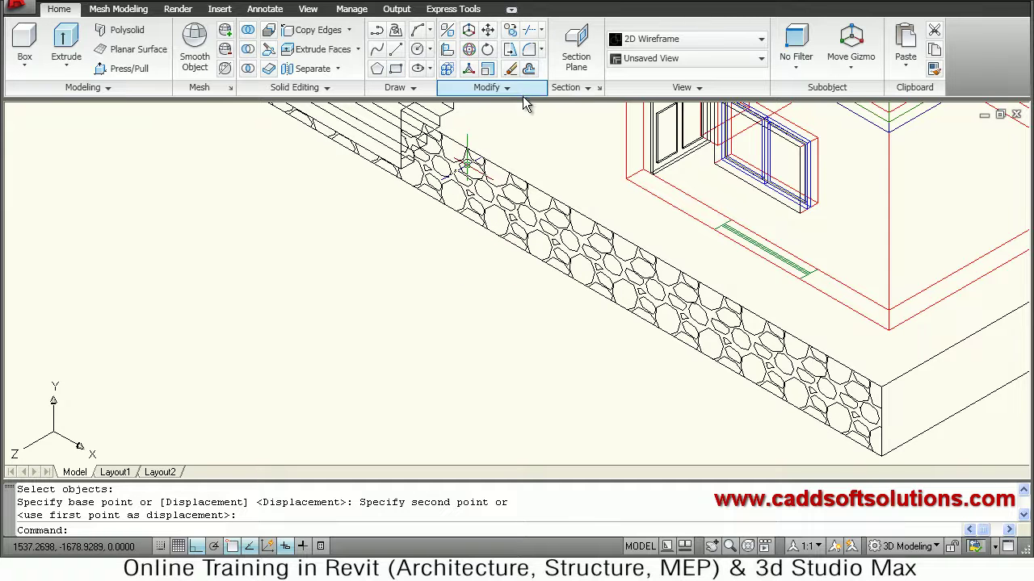
{"action": "left_click", "coordinate": [498, 89]}
{"action": "left_click", "coordinate": [489, 92]}
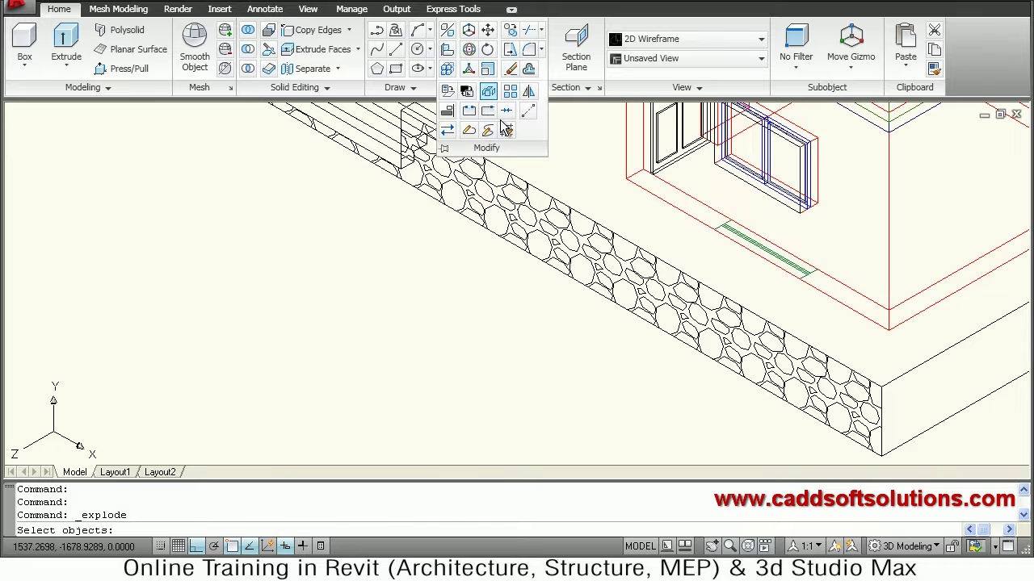
{"action": "left_click", "coordinate": [557, 247]}
{"action": "key", "text": "Return"}
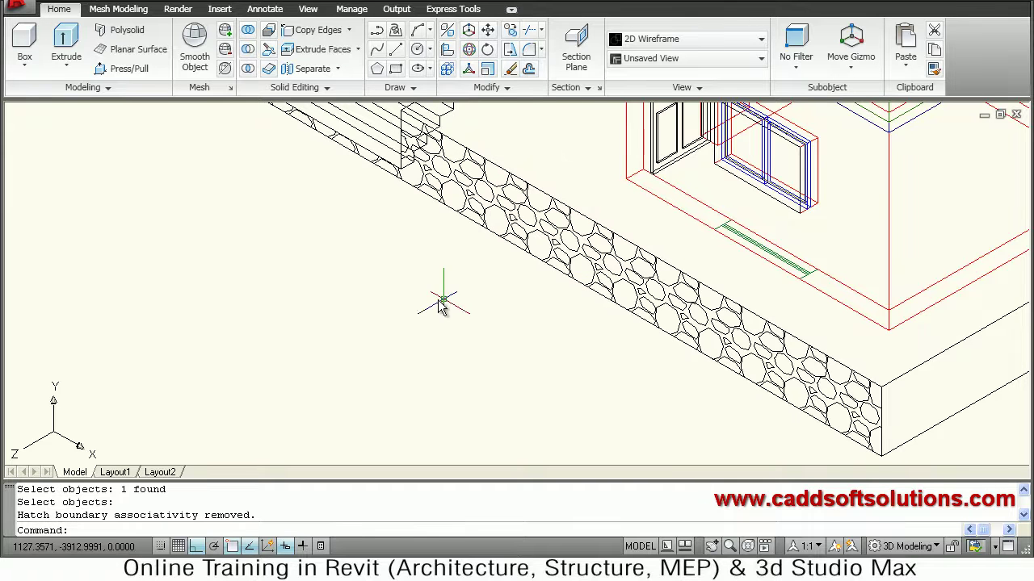
Step: Press/Pull the joint area between the stones 50 inwards on the front-face section left of the entrance steps
{"action": "mouse_move", "coordinate": [376, 195]}
{"action": "middle_mouse_down"}
{"action": "mouse_move", "coordinate": [580, 344]}
{"action": "mouse_move", "coordinate": [561, 321]}
{"action": "mouse_move", "coordinate": [559, 343]}
{"action": "middle_mouse_up"}
{"action": "left_click", "coordinate": [369, 152]}
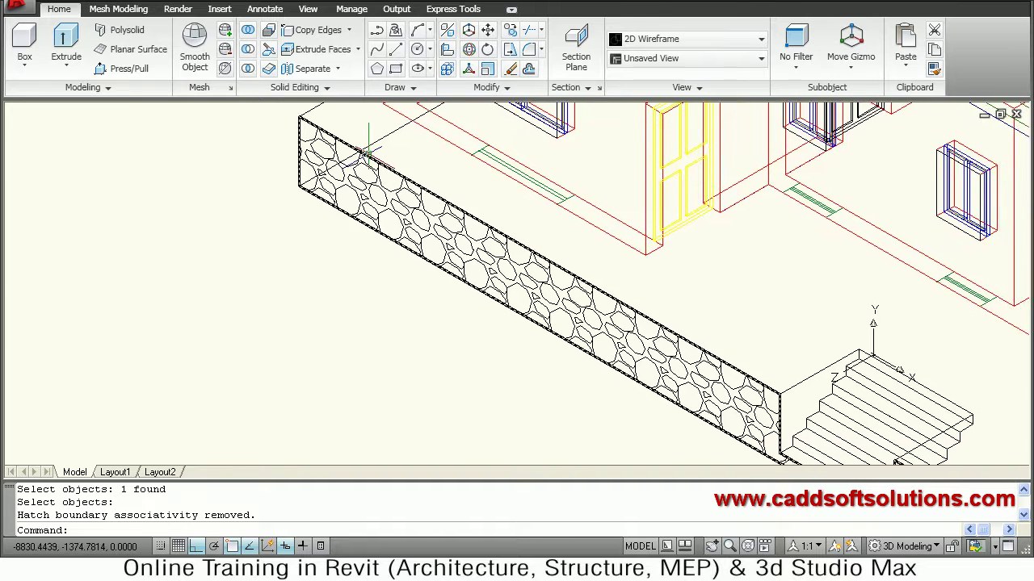
{"action": "left_click", "coordinate": [138, 70]}
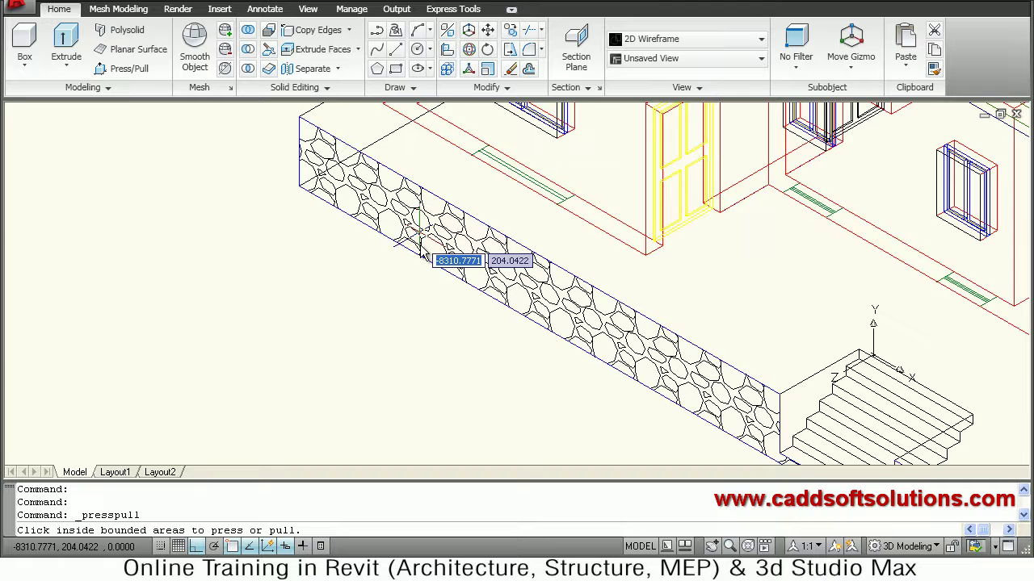
{"action": "scroll", "coordinate": [440, 250], "scroll_direction": "up", "scroll_amount": 3}
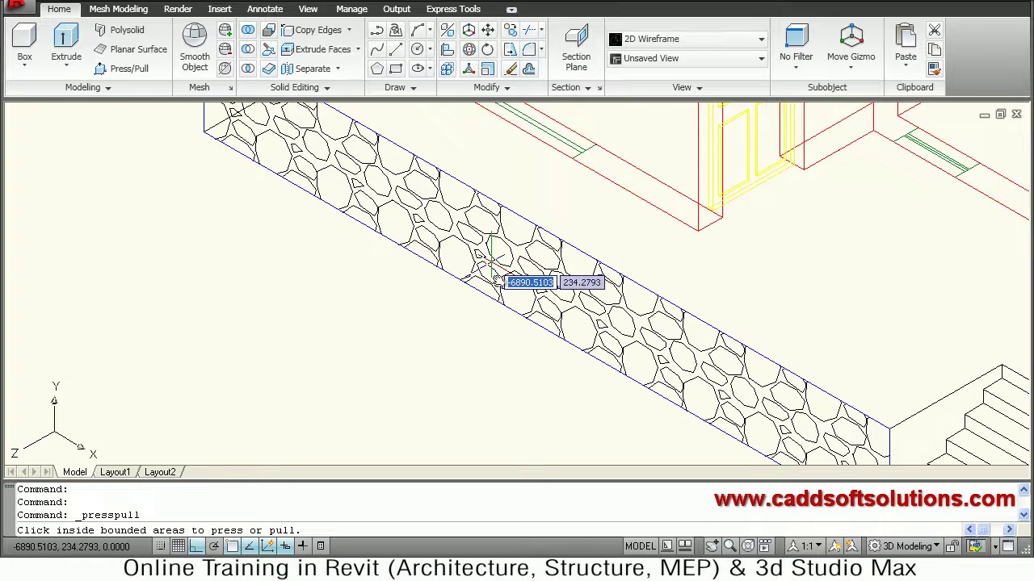
{"action": "scroll", "coordinate": [489, 266], "scroll_direction": "up", "scroll_amount": 1}
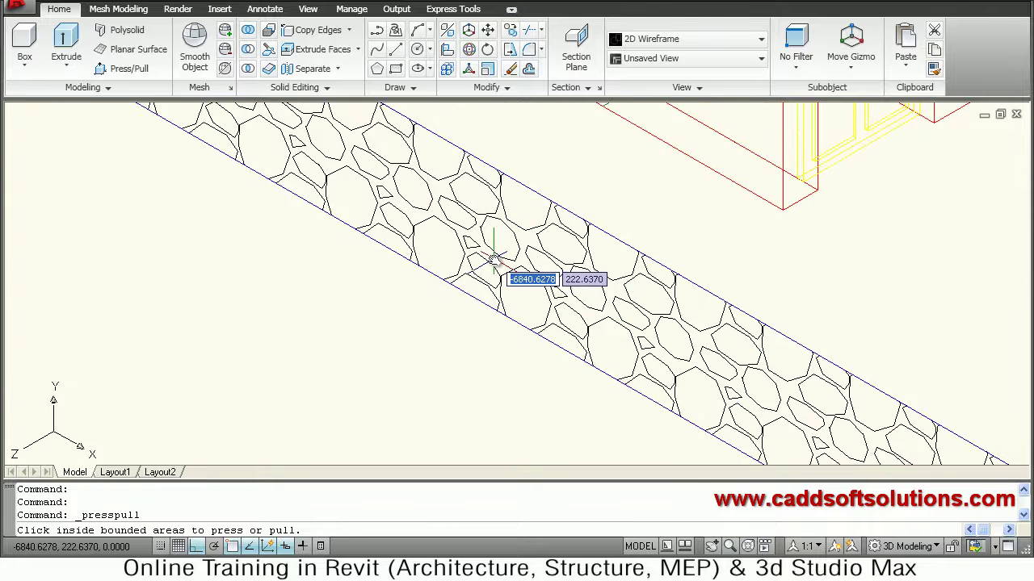
{"action": "scroll", "coordinate": [494, 262], "scroll_direction": "down", "scroll_amount": 3}
{"action": "scroll", "coordinate": [582, 299], "scroll_direction": "up", "scroll_amount": 2}
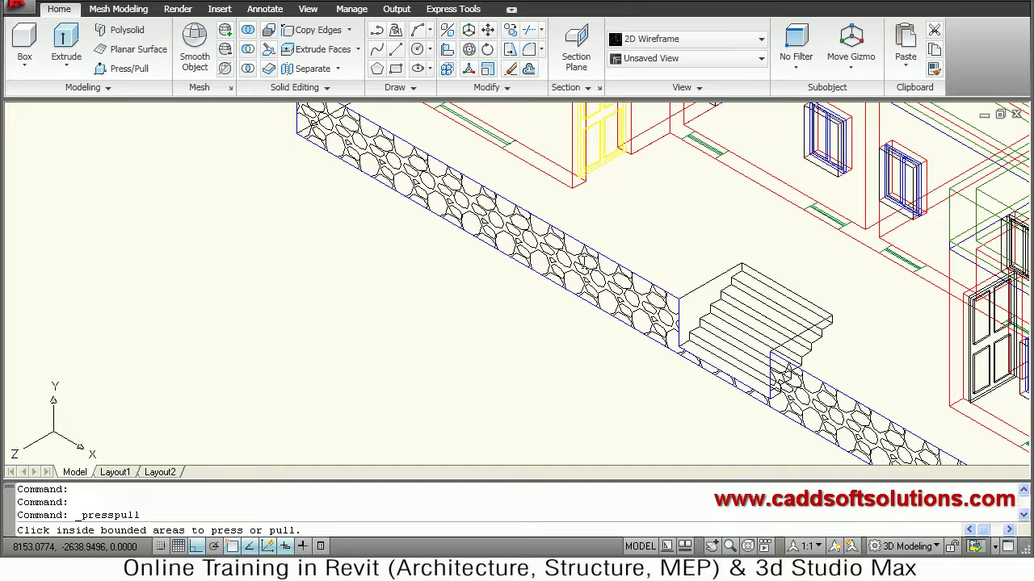
{"action": "left_click", "coordinate": [539, 239]}
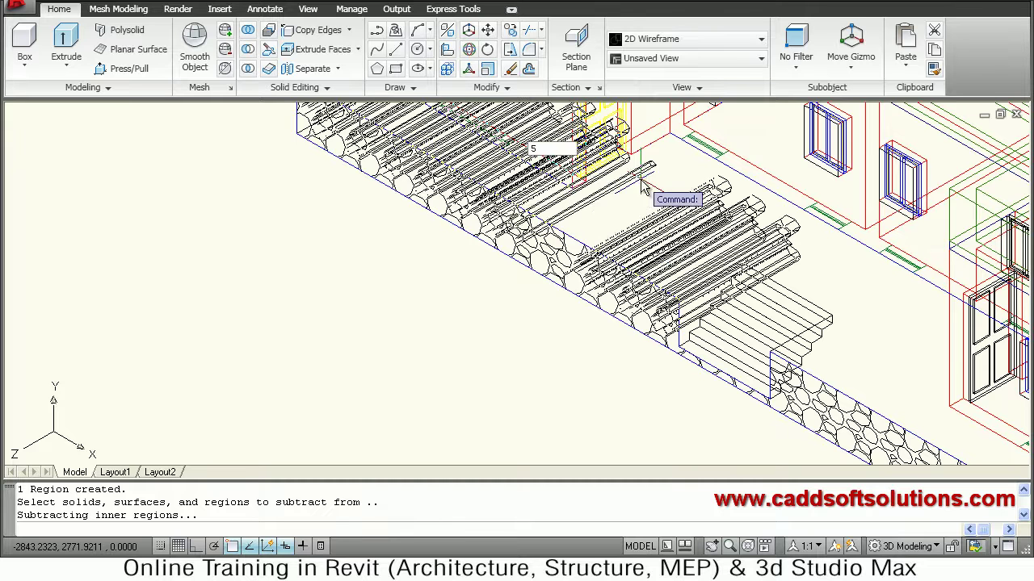
{"action": "key", "text": "Return"}
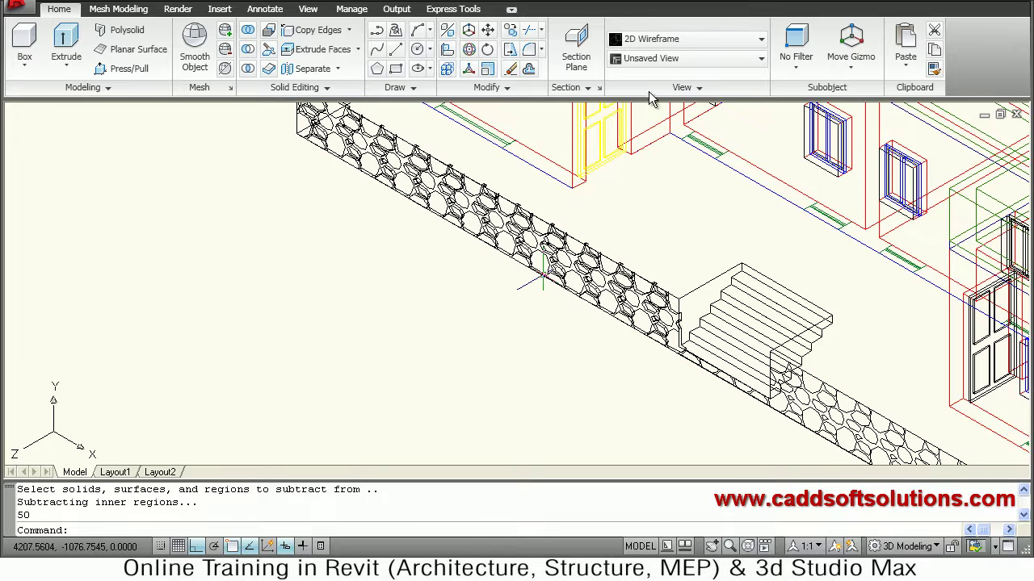
Step: Switch the model to the Conceptual visual style and inspect the recessed stone joints beside the steps
{"action": "left_click", "coordinate": [672, 42]}
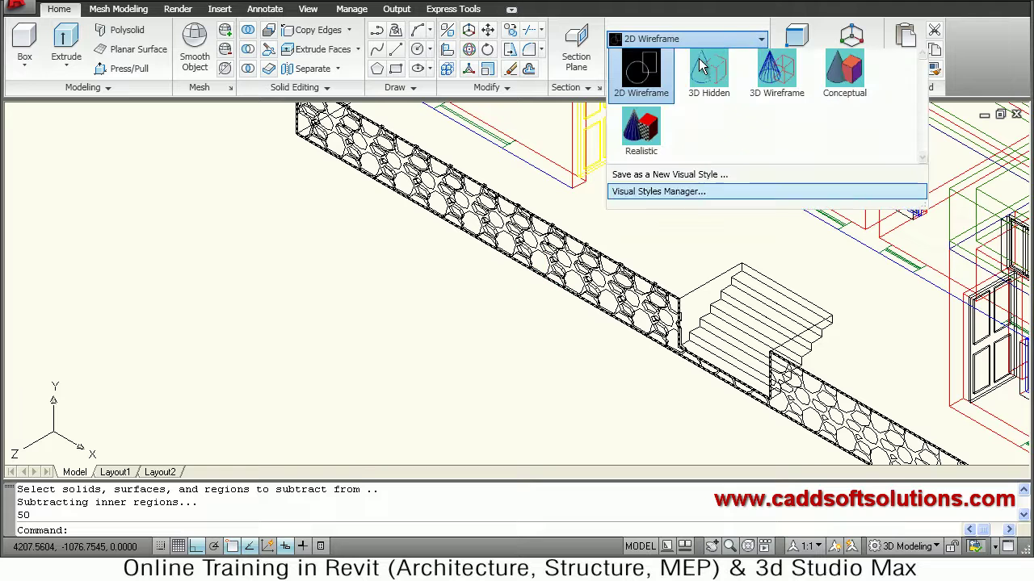
{"action": "left_click", "coordinate": [842, 90]}
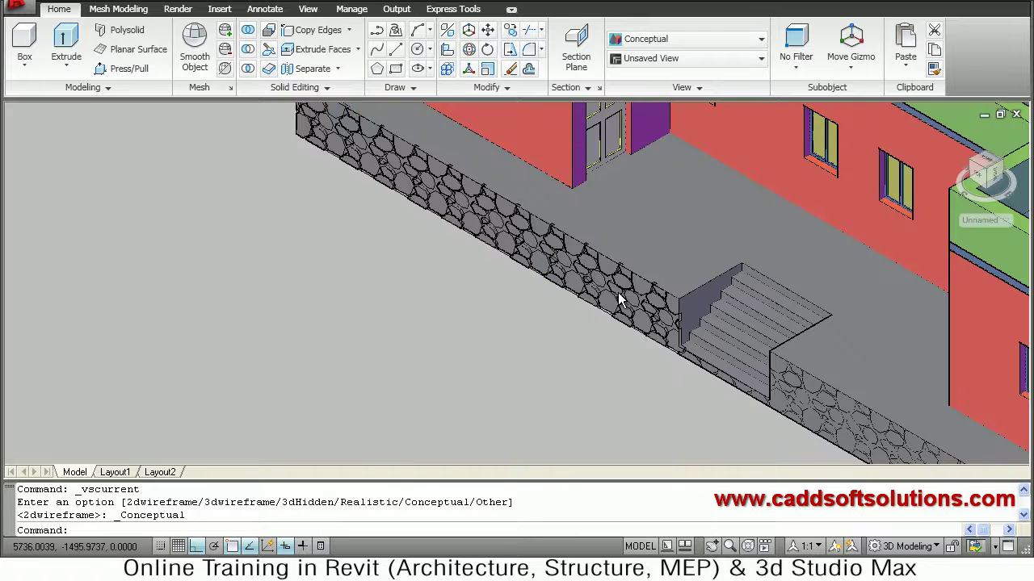
{"action": "scroll", "coordinate": [635, 293], "scroll_direction": "up", "scroll_amount": 5}
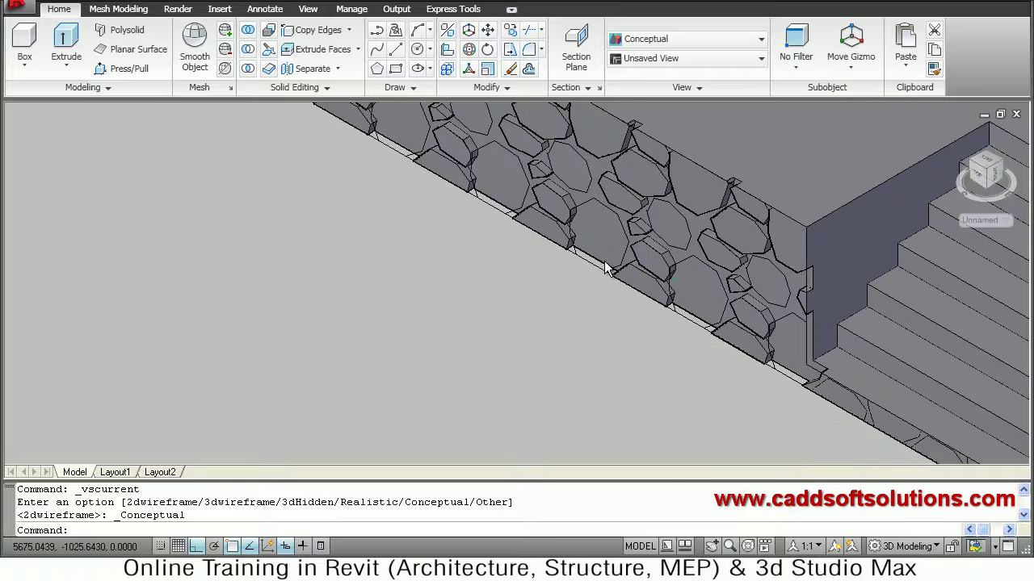
{"action": "scroll", "coordinate": [607, 269], "scroll_direction": "down", "scroll_amount": 3}
Step: Press/Pull the joint area between the stones 50 inwards on the front-face section right of the entrance steps
{"action": "middle_click_drag", "start_coordinate": [589, 256], "coordinate": [276, 119]}
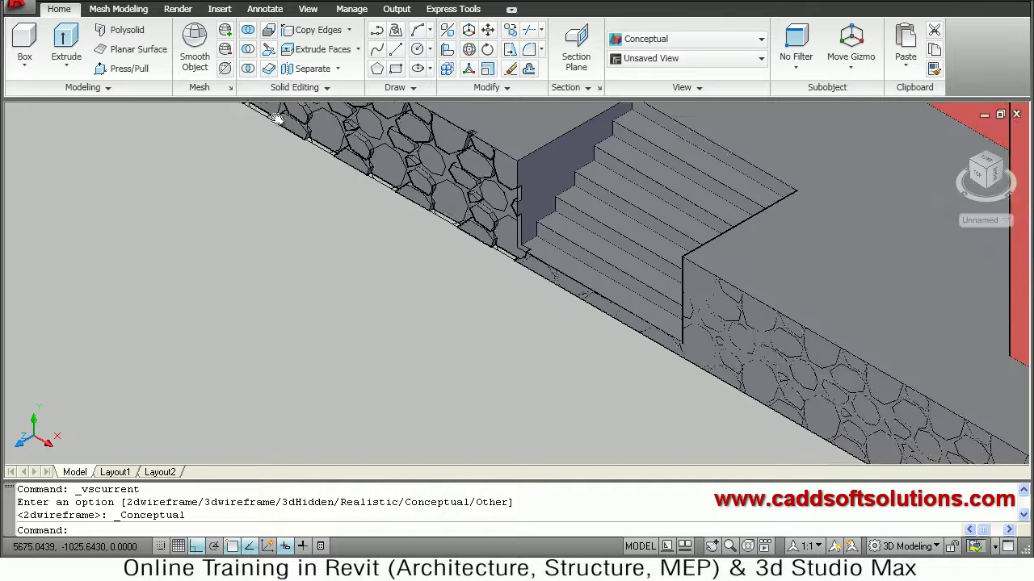
{"action": "scroll", "coordinate": [276, 118], "scroll_direction": "down", "scroll_amount": 2}
{"action": "scroll", "coordinate": [287, 213], "scroll_direction": "up", "scroll_amount": 2}
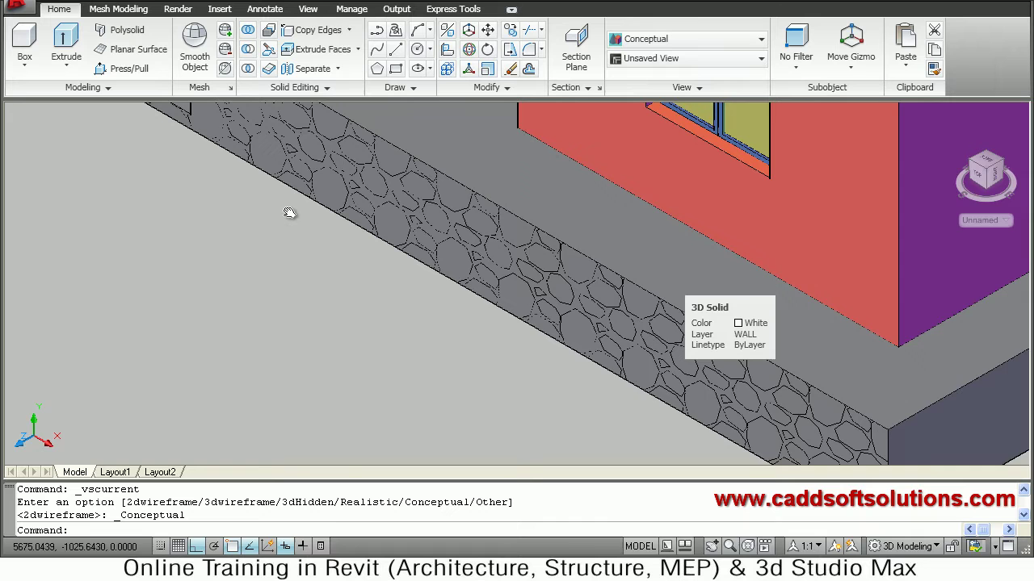
{"action": "scroll", "coordinate": [299, 219], "scroll_direction": "down", "scroll_amount": 2}
{"action": "middle_click_drag", "start_coordinate": [242, 204], "coordinate": [347, 249]}
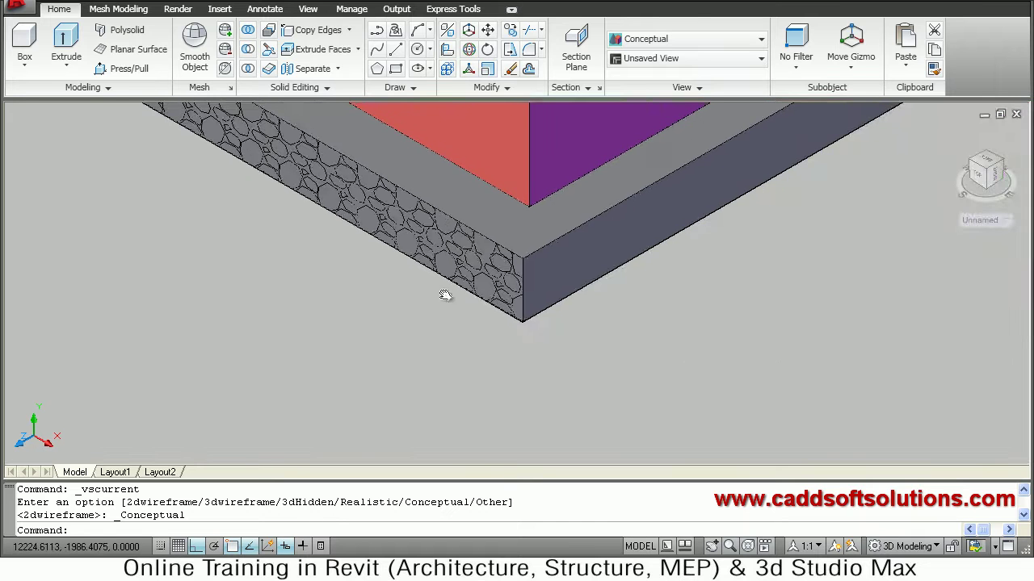
{"action": "middle_click_drag", "start_coordinate": [445, 295], "coordinate": [492, 293]}
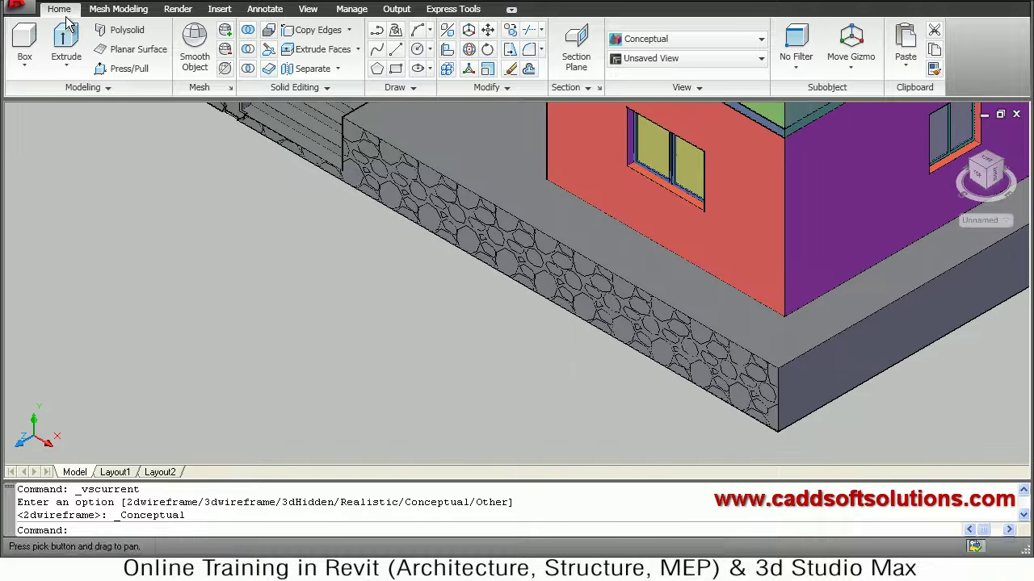
{"action": "left_click", "coordinate": [125, 68]}
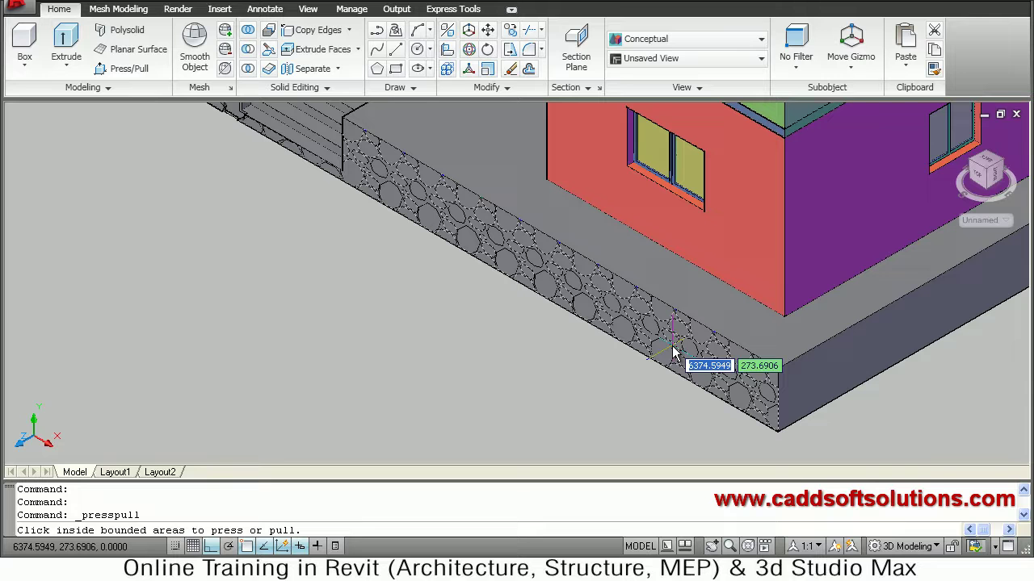
{"action": "left_click", "coordinate": [673, 350]}
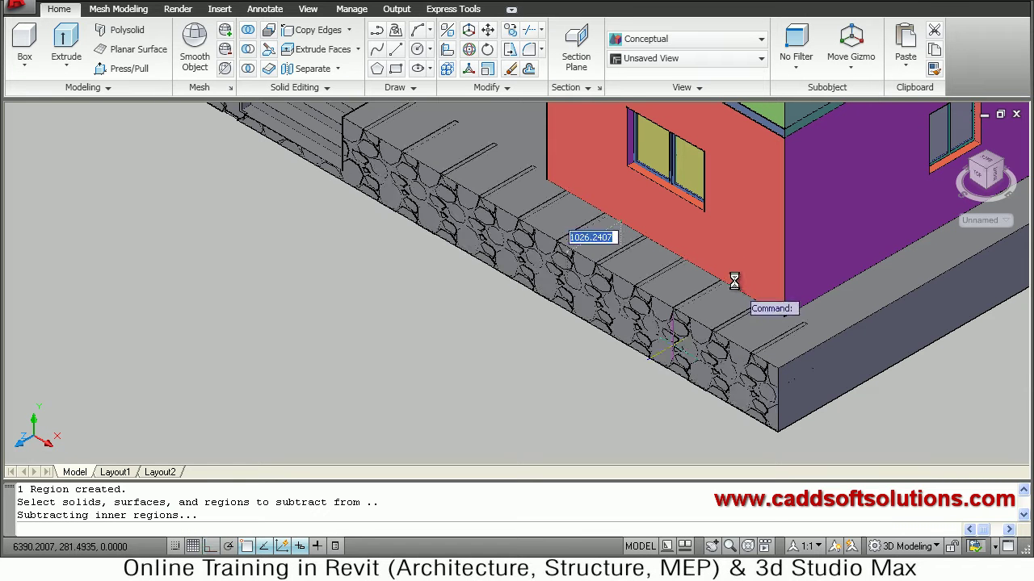
{"action": "type", "text": "50"}
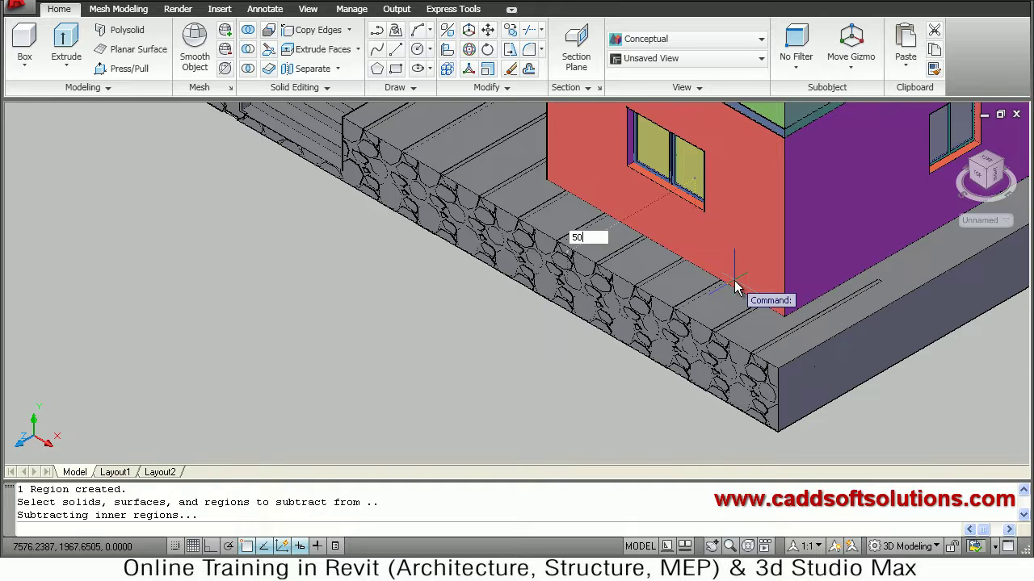
{"action": "key", "text": "Return"}
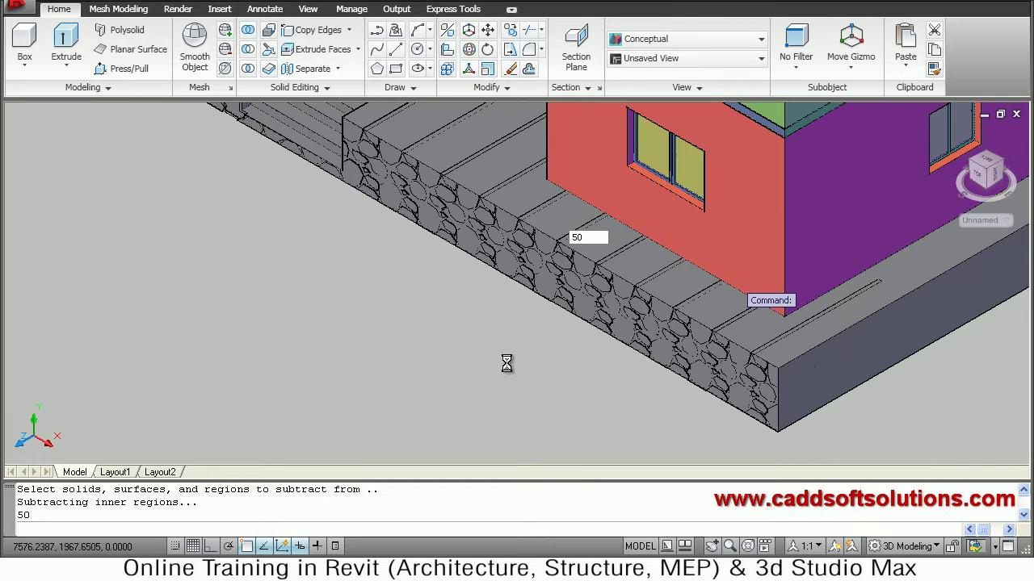
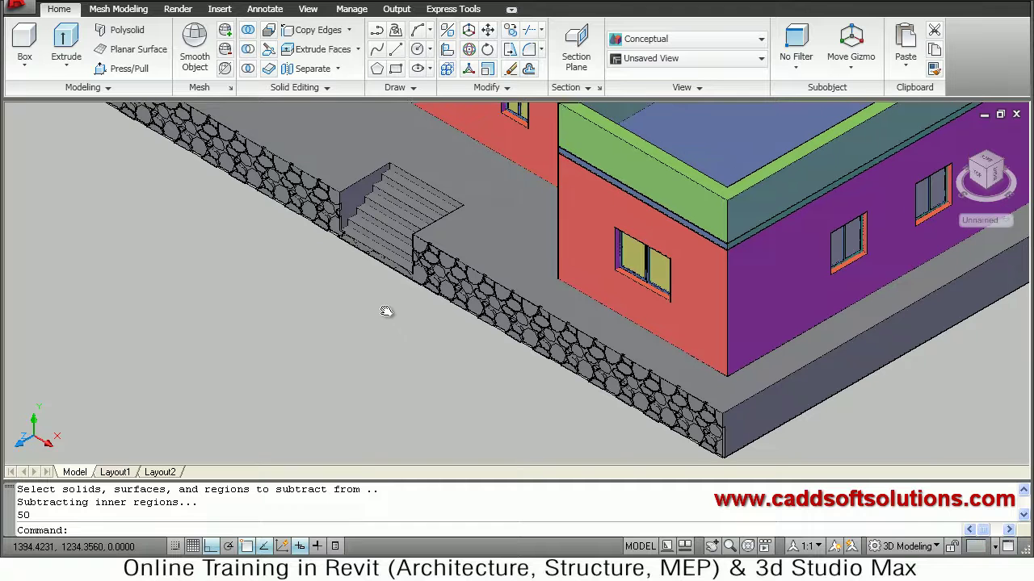
Step: Switch the model to the Top view with space around the building and clear the selection
{"action": "scroll", "coordinate": [382, 304], "scroll_direction": "down", "scroll_amount": 3}
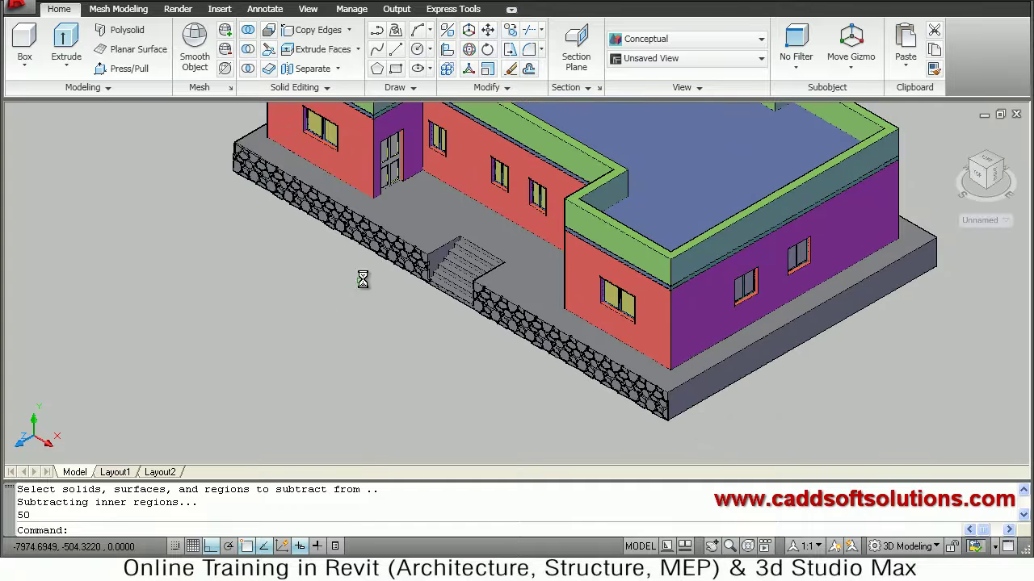
{"action": "key", "text": "ctrl+a"}
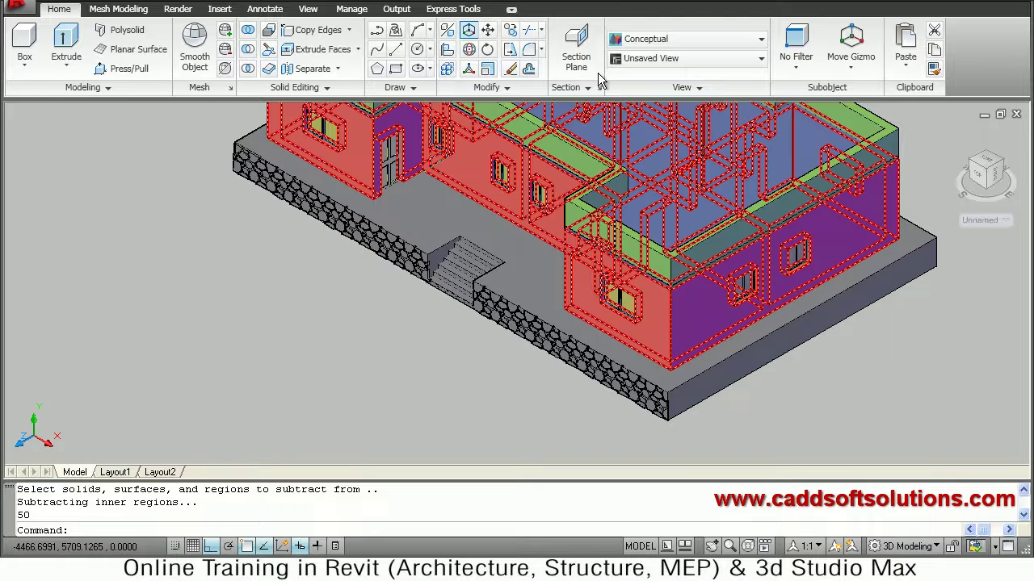
{"action": "left_click", "coordinate": [661, 63]}
{"action": "left_click", "coordinate": [633, 77]}
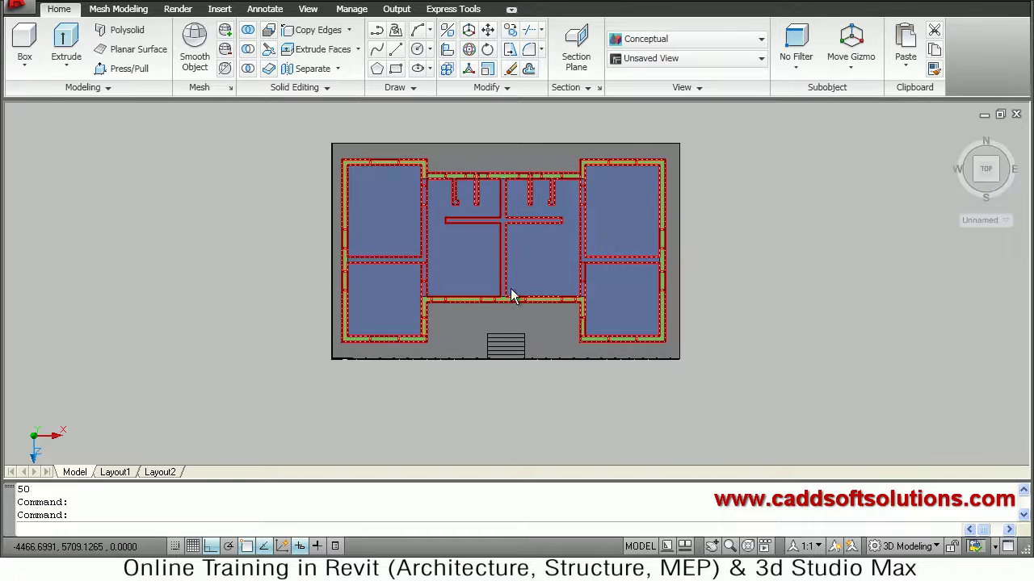
{"action": "scroll", "coordinate": [485, 257], "scroll_direction": "down", "scroll_amount": 4}
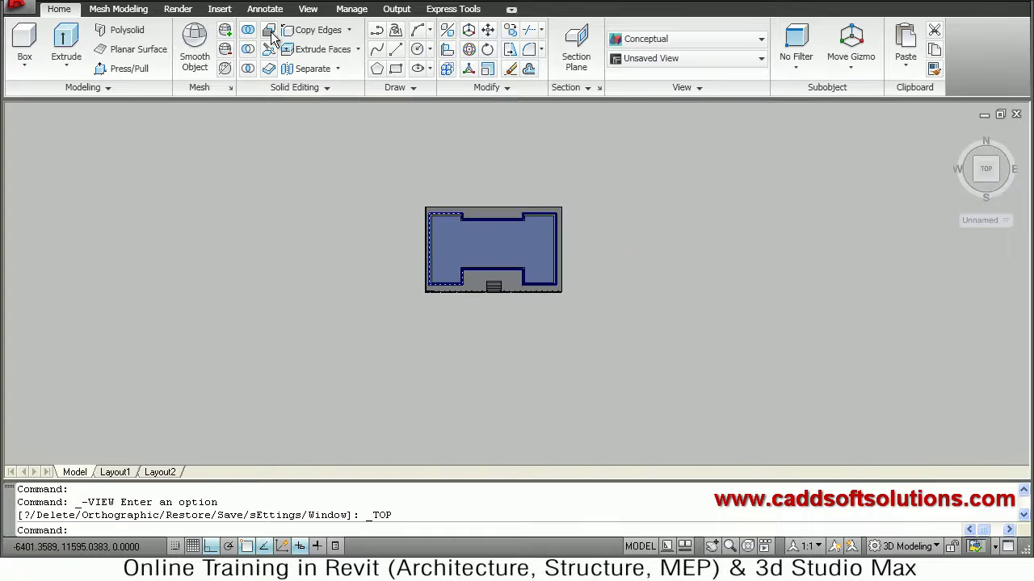
{"action": "key", "text": "Escape"}
Step: Draw a ground rectangle about 47000 by 40000 enclosing the whole building and its plinth
{"action": "left_click", "coordinate": [399, 76]}
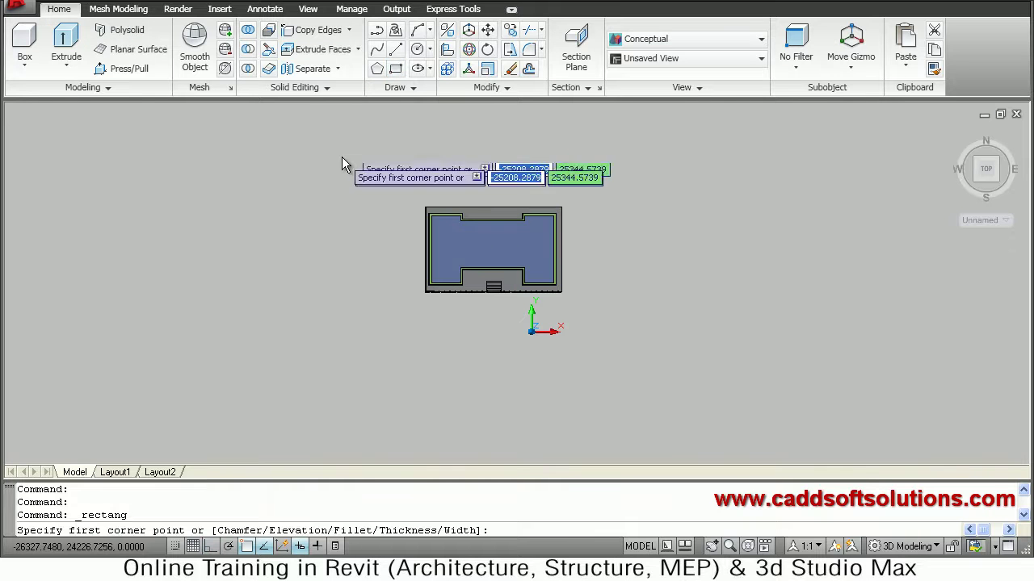
{"action": "left_click", "coordinate": [335, 127]}
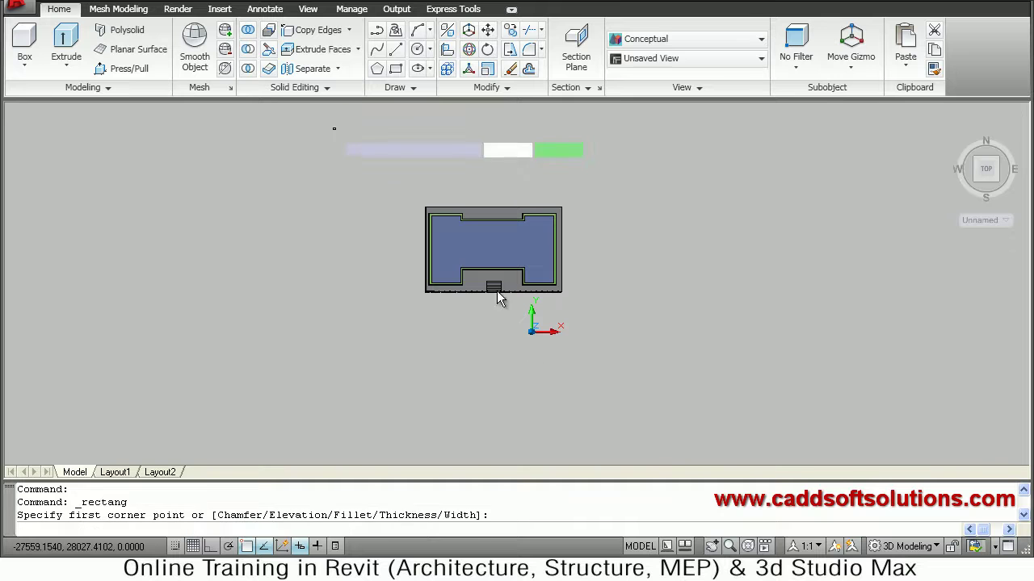
{"action": "left_click", "coordinate": [671, 421]}
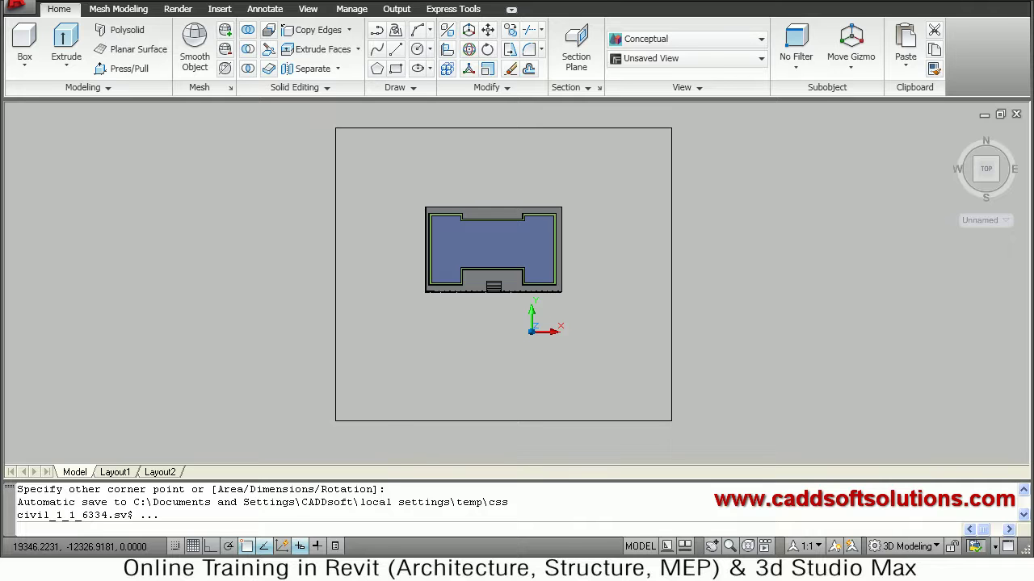
{"action": "key", "text": "Escape"}
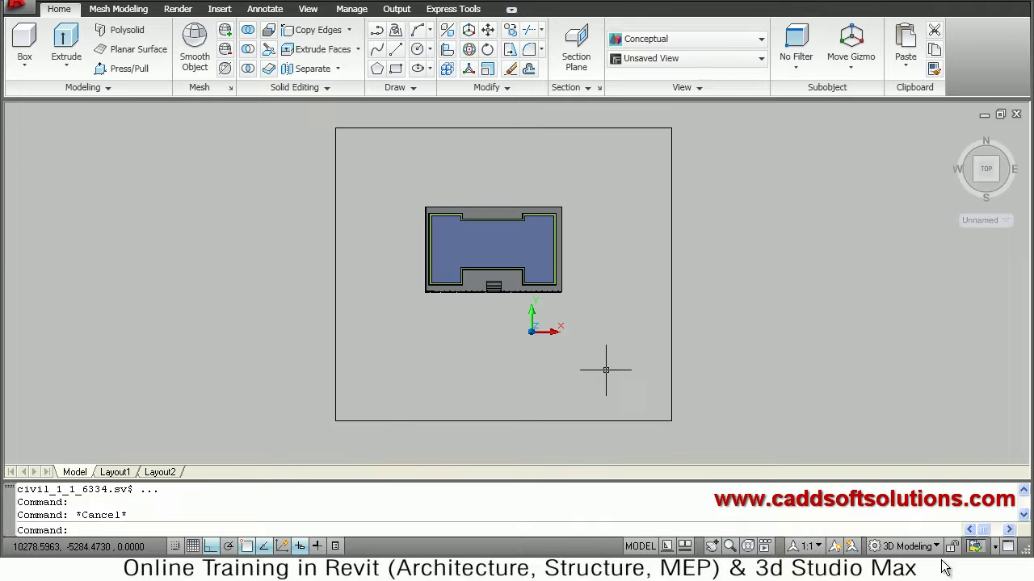
Step: Convert the large rectangle around the building into a region
{"action": "left_click", "coordinate": [386, 88]}
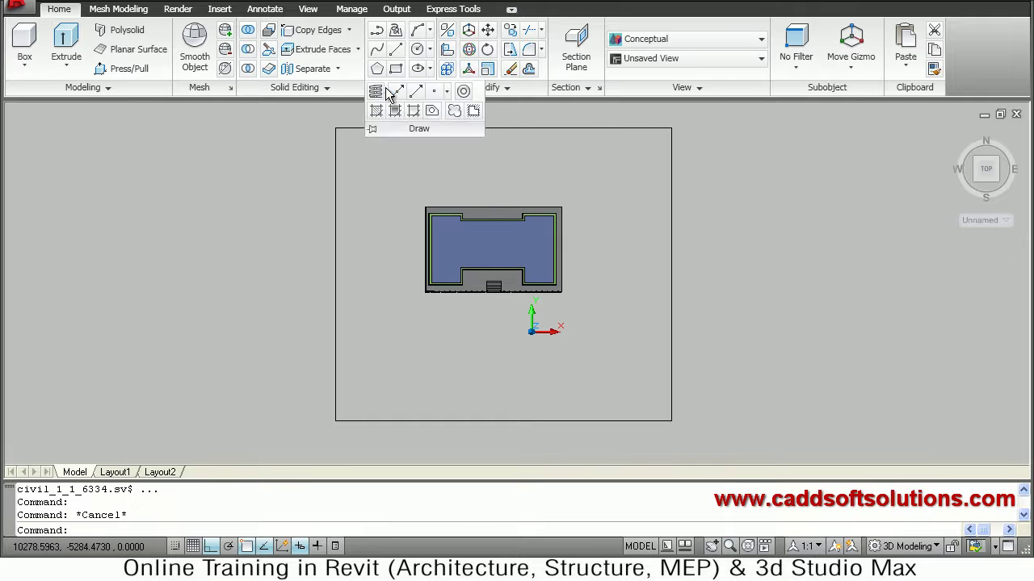
{"action": "left_click", "coordinate": [431, 110]}
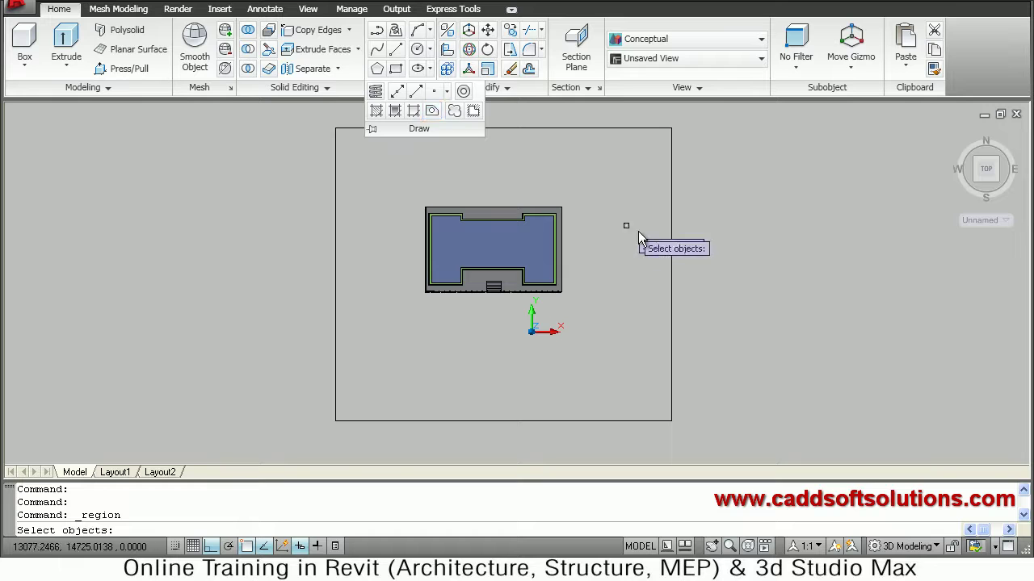
{"action": "left_click", "coordinate": [670, 268]}
{"action": "key", "text": "Return"}
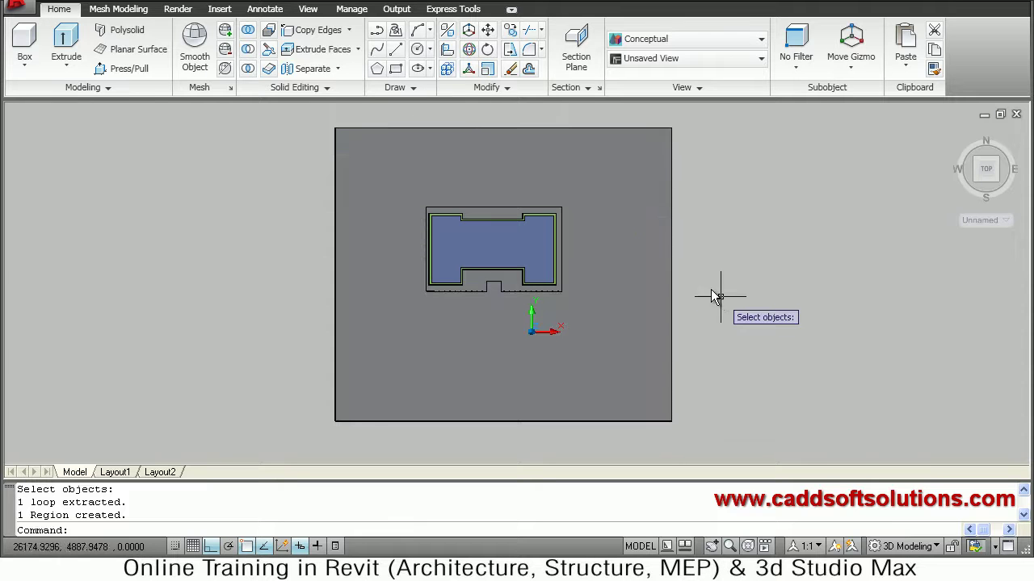
Step: Switch the model to the SE Isometric view and clear the selection
{"action": "left_click", "coordinate": [684, 58]}
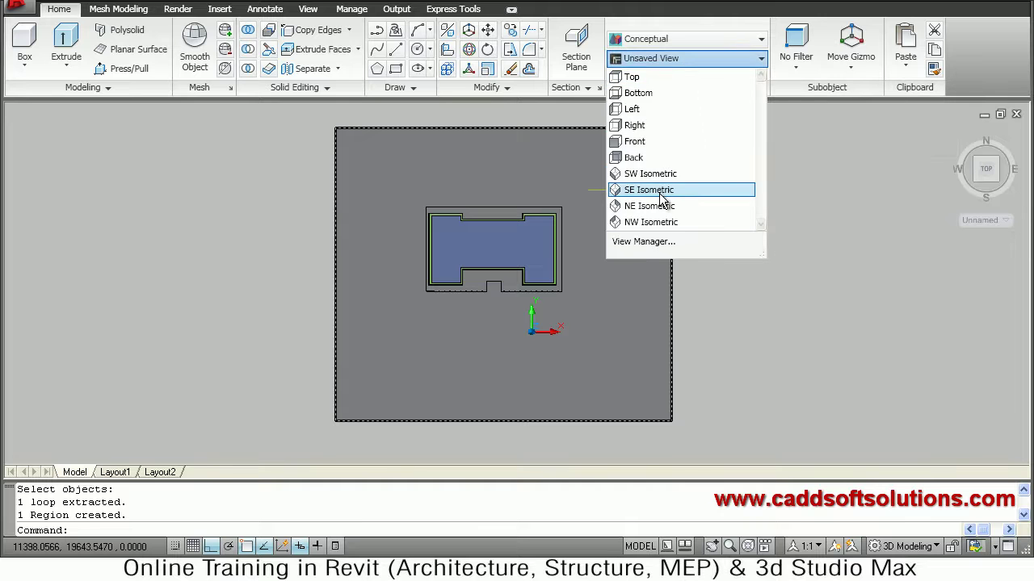
{"action": "key", "text": "Escape"}
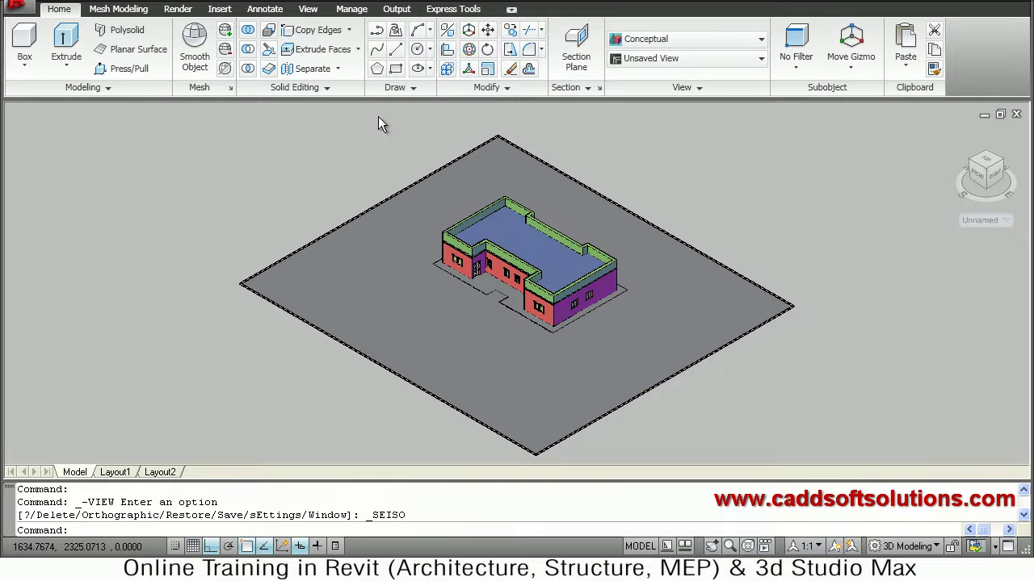
{"action": "key", "text": "Escape"}
{"action": "scroll", "coordinate": [518, 332], "scroll_direction": "up", "scroll_amount": 4}
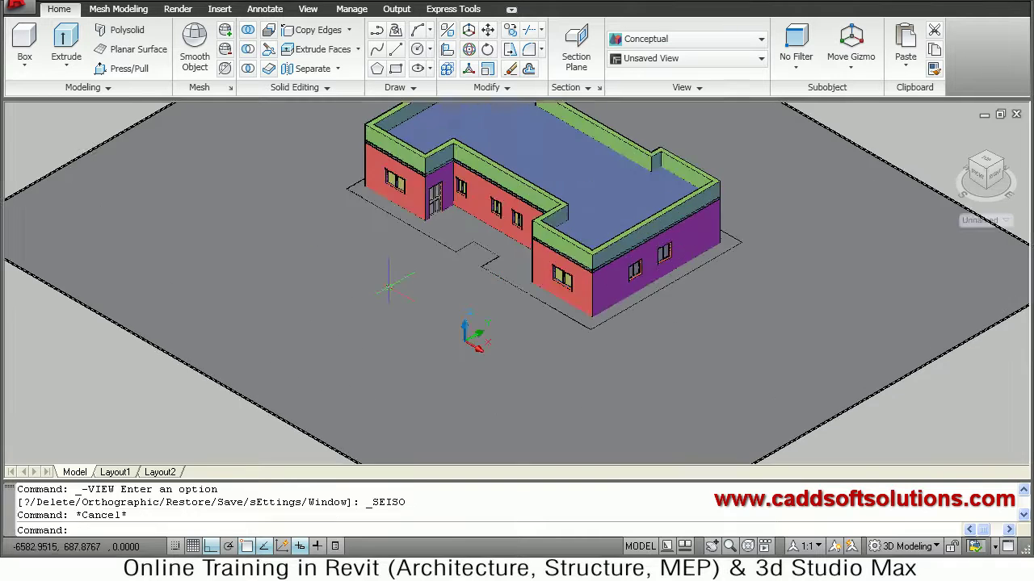
Step: Move the large ground region 1050 straight down from its current level under the building
{"action": "left_click", "coordinate": [487, 31]}
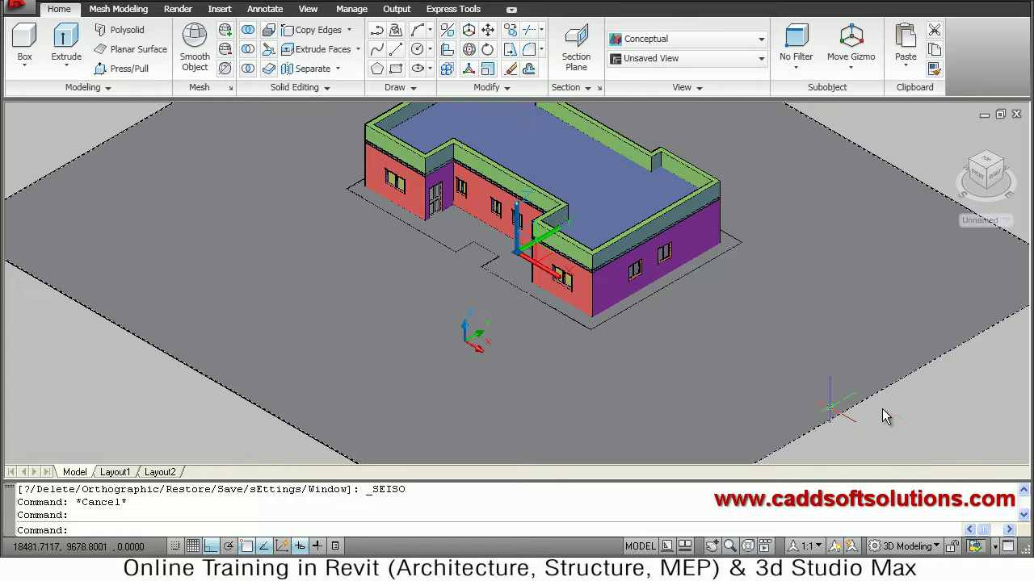
{"action": "type", "text": "m"}
{"action": "key", "text": "Return"}
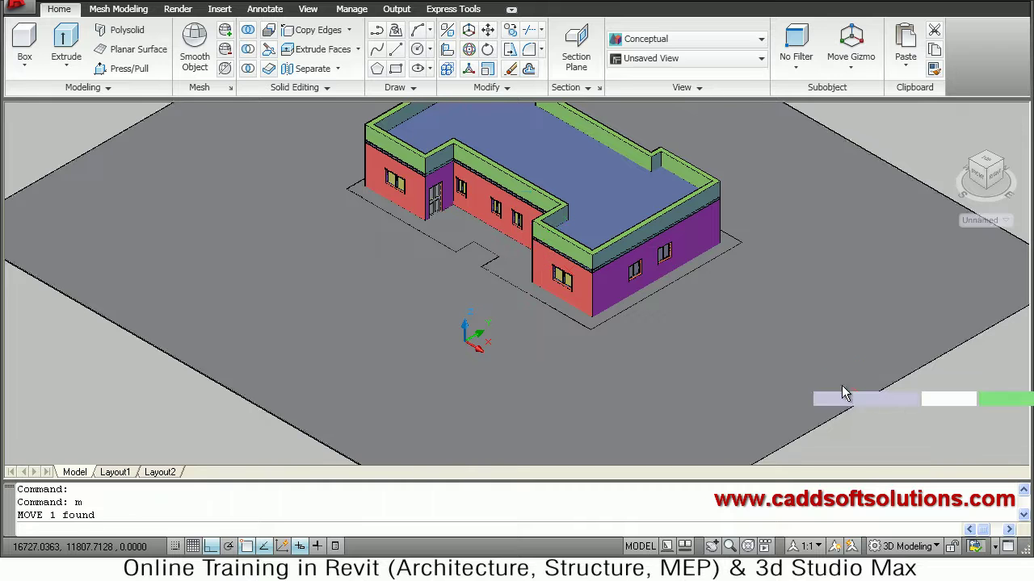
{"action": "left_click", "coordinate": [981, 420]}
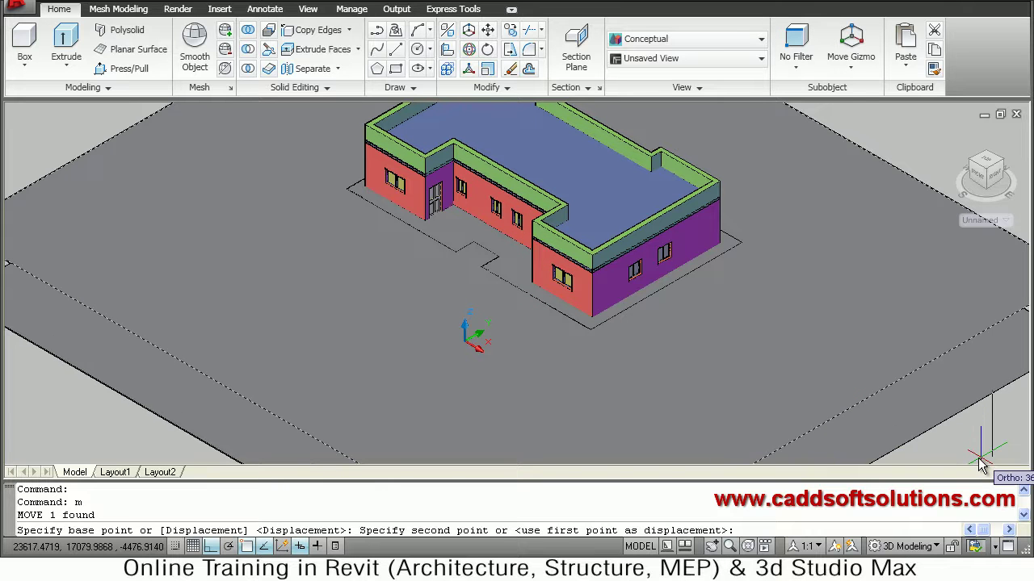
{"action": "type", "text": "1050"}
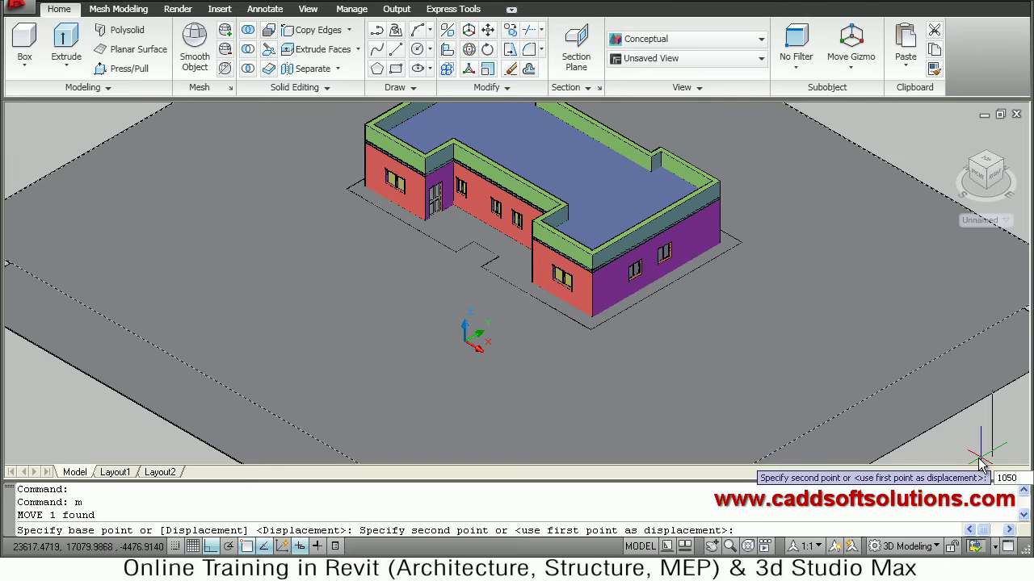
{"action": "key", "text": "Return"}
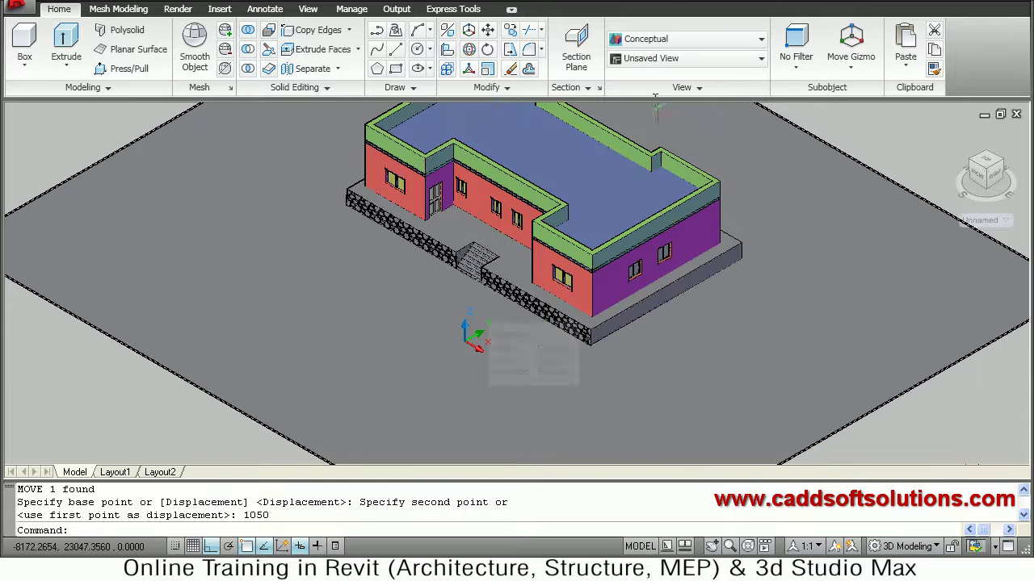
Step: Display the Properties tool group among the Home tools so object colours can be set
{"action": "right_click", "coordinate": [57, 10]}
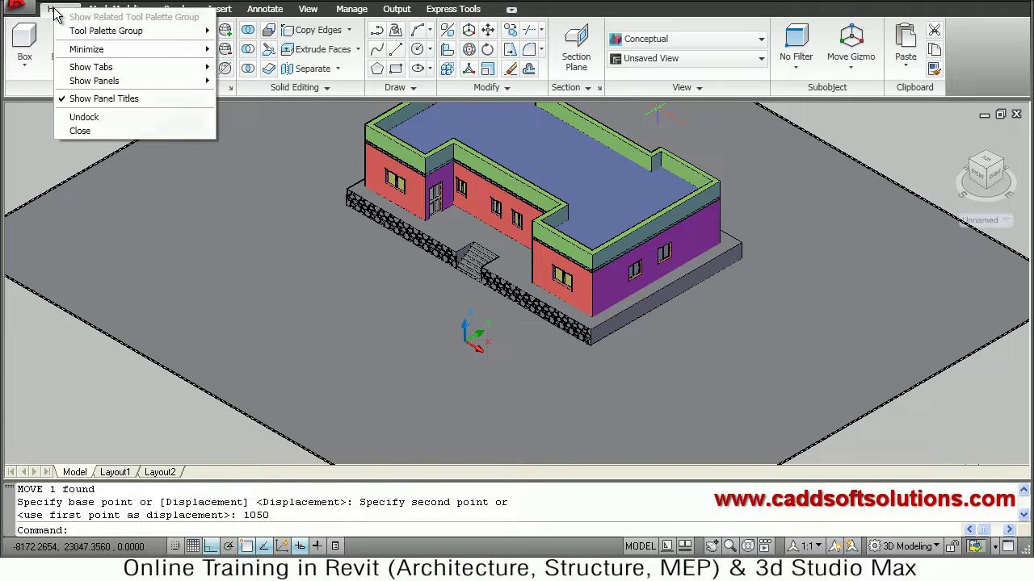
{"action": "mouse_move", "coordinate": [153, 80]}
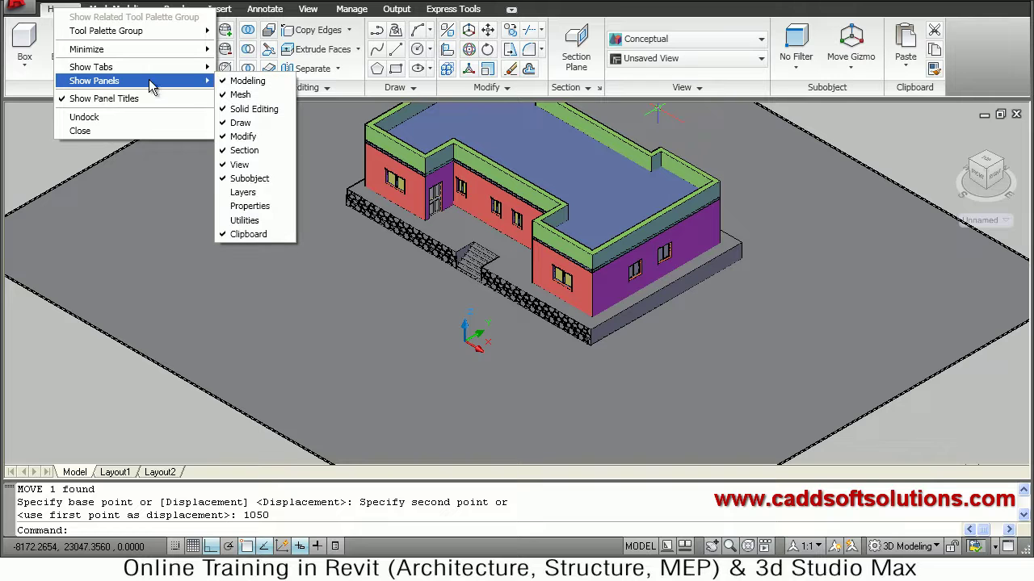
{"action": "left_click", "coordinate": [250, 206]}
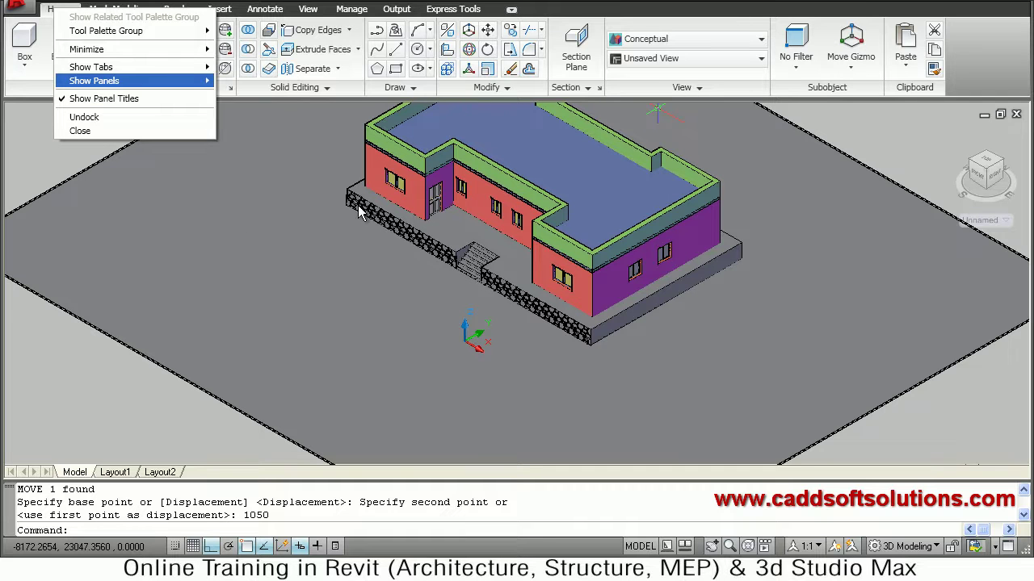
{"action": "left_click", "coordinate": [629, 226]}
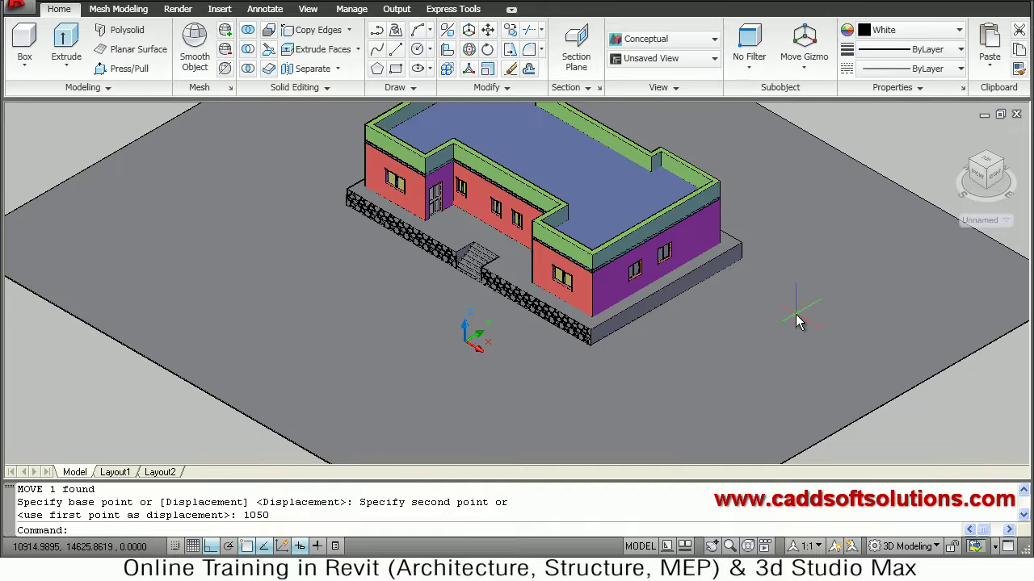
Step: Change the ground region's colour to dark green index colour 86 and clear the selection
{"action": "left_click", "coordinate": [910, 30]}
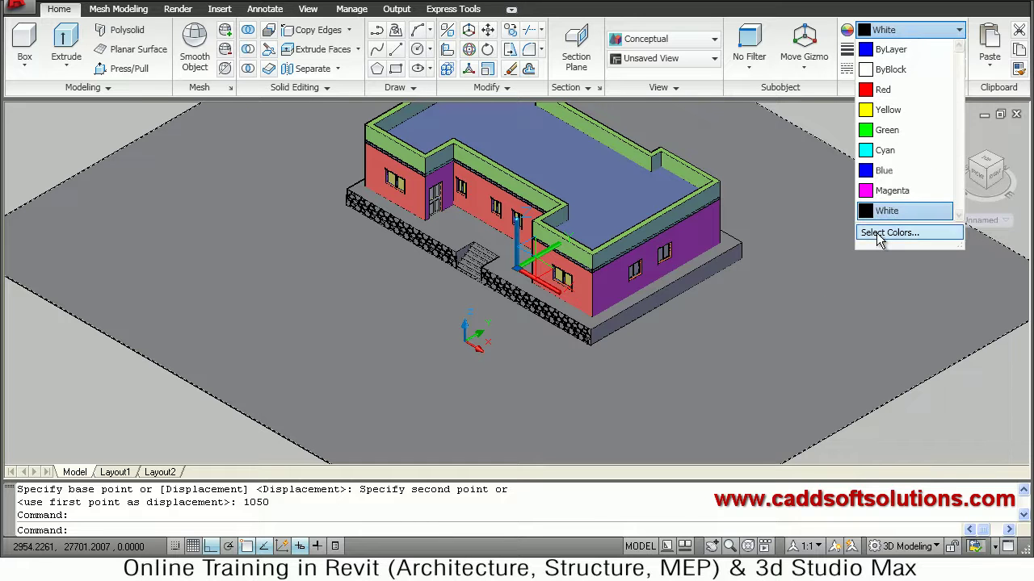
{"action": "left_click", "coordinate": [758, 241]}
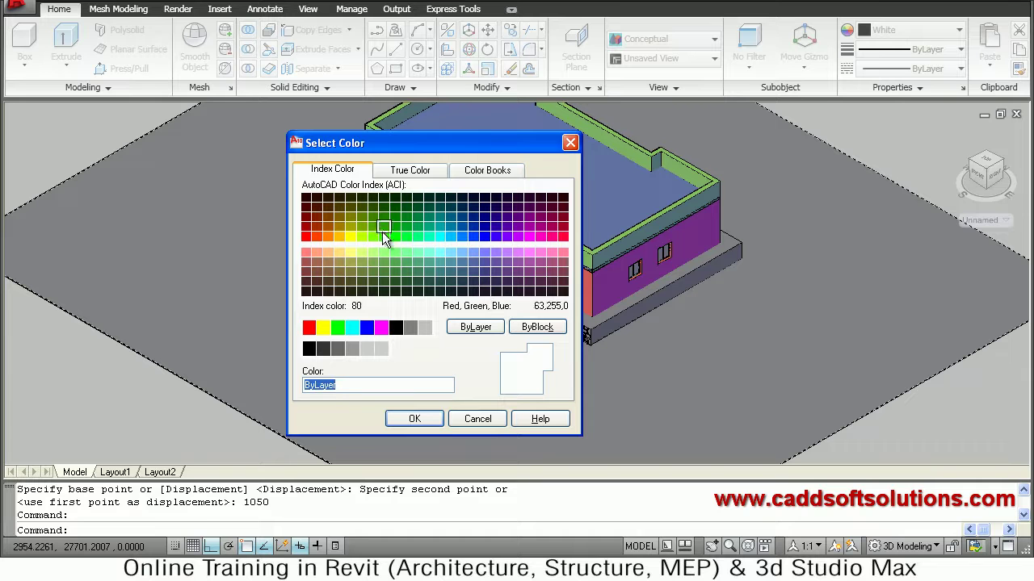
{"action": "left_click", "coordinate": [385, 207]}
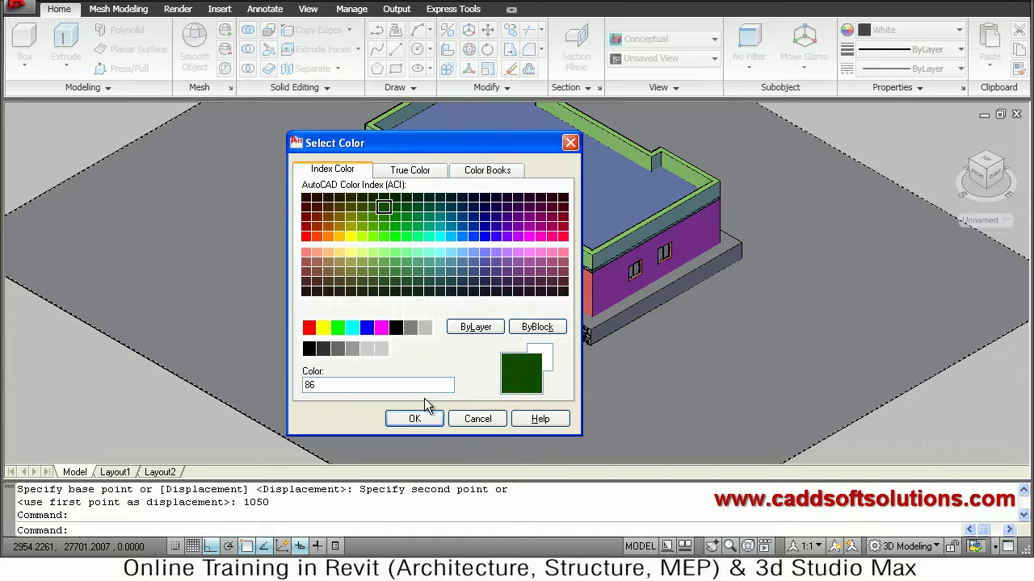
{"action": "left_click", "coordinate": [413, 420]}
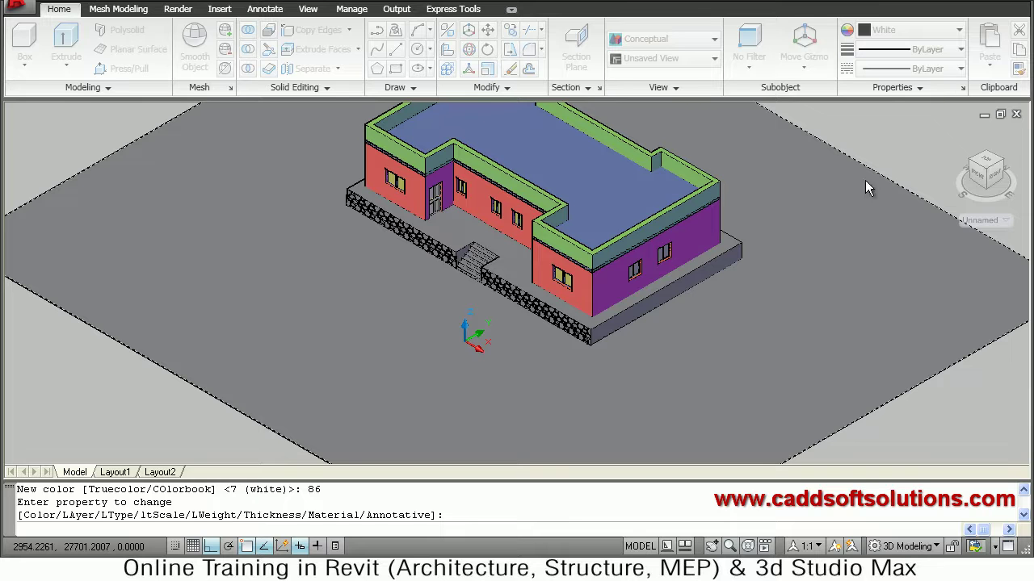
{"action": "key", "text": "Return"}
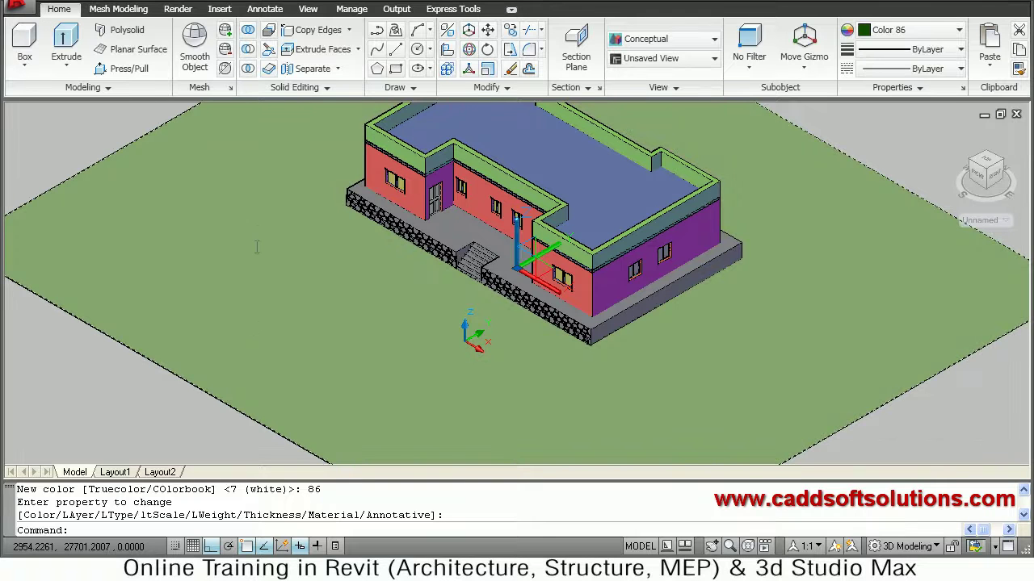
{"action": "key", "text": "Escape"}
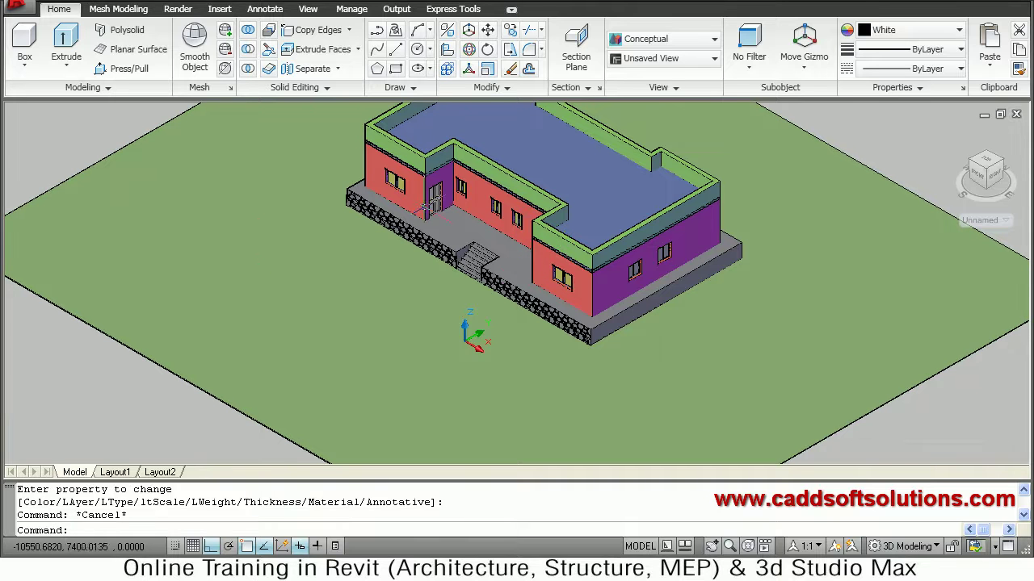
Step: Examine the entrance steps, stone-clad plinth and front walls of the building up close
{"action": "scroll", "coordinate": [520, 267], "scroll_direction": "up", "scroll_amount": 3}
{"action": "scroll", "coordinate": [533, 295], "scroll_direction": "up", "scroll_amount": 2}
{"action": "middle_click_drag", "start_coordinate": [582, 314], "coordinate": [466, 204]}
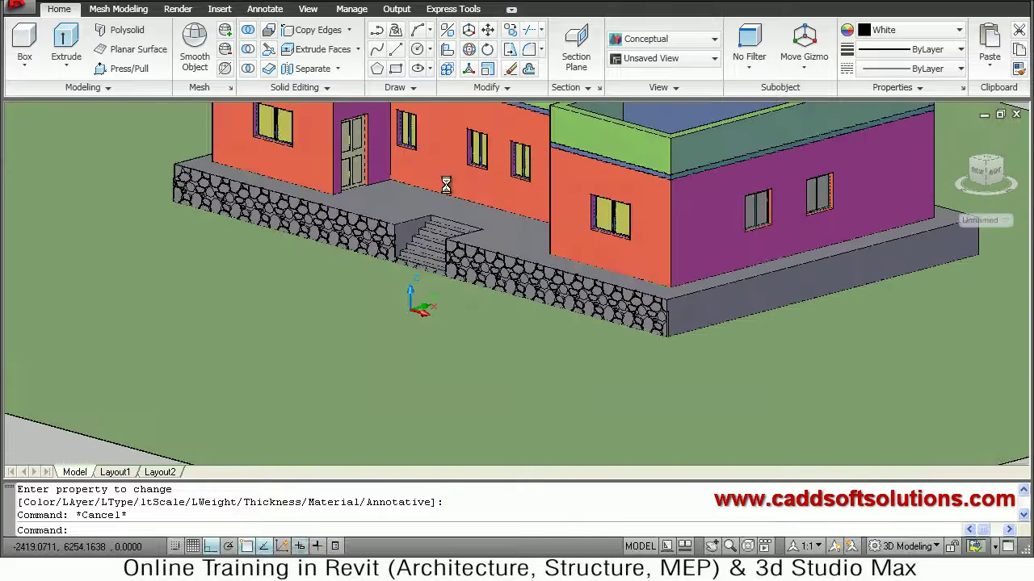
{"action": "scroll", "coordinate": [417, 157], "scroll_direction": "up", "scroll_amount": 2}
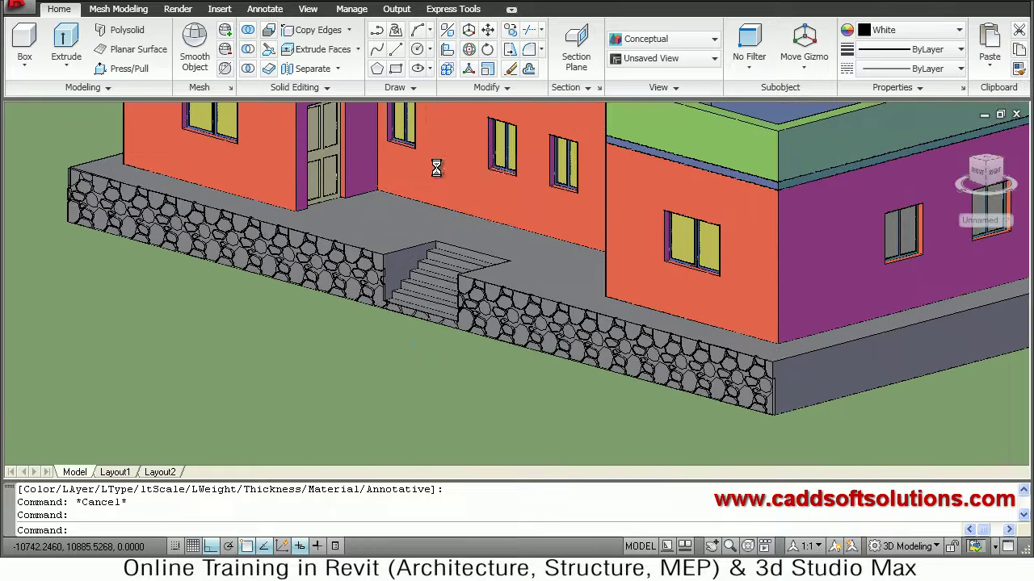
{"action": "middle_click_drag", "start_coordinate": [439, 192], "coordinate": [529, 304]}
{"action": "scroll", "coordinate": [536, 290], "scroll_direction": "up", "scroll_amount": 2}
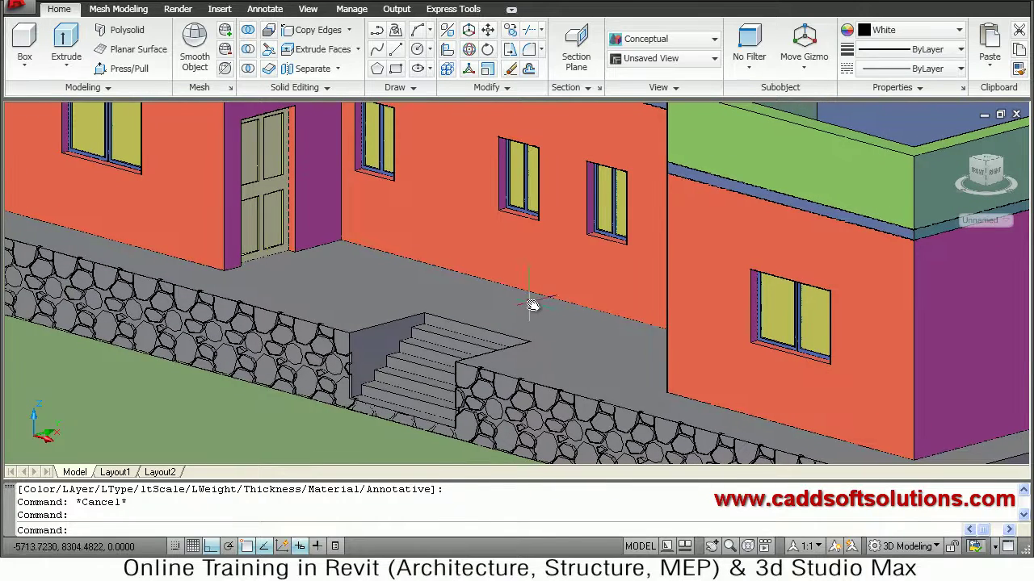
{"action": "left_click", "coordinate": [949, 300]}
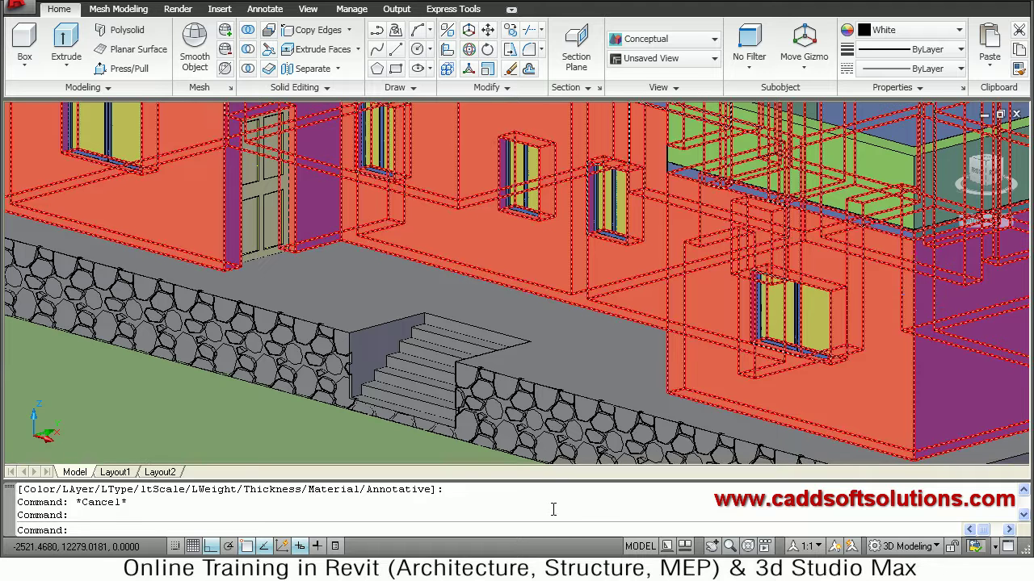
{"action": "key", "text": "Escape"}
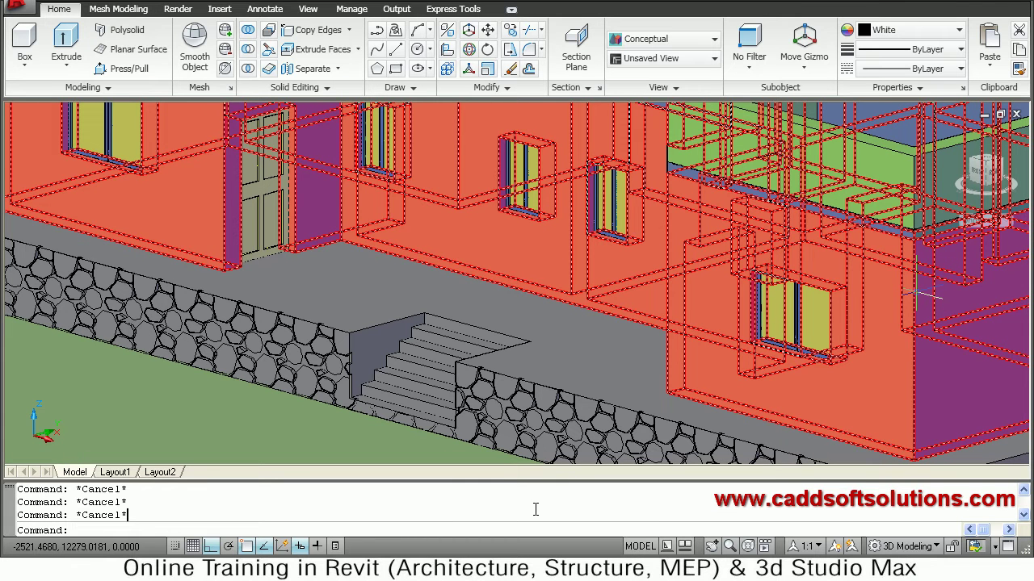
{"action": "key", "text": "Escape"}
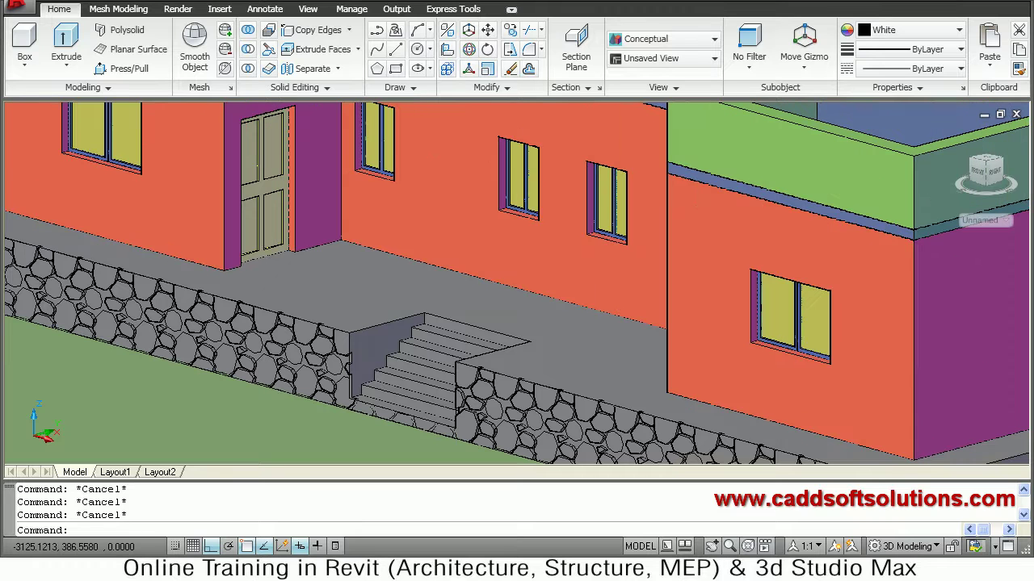